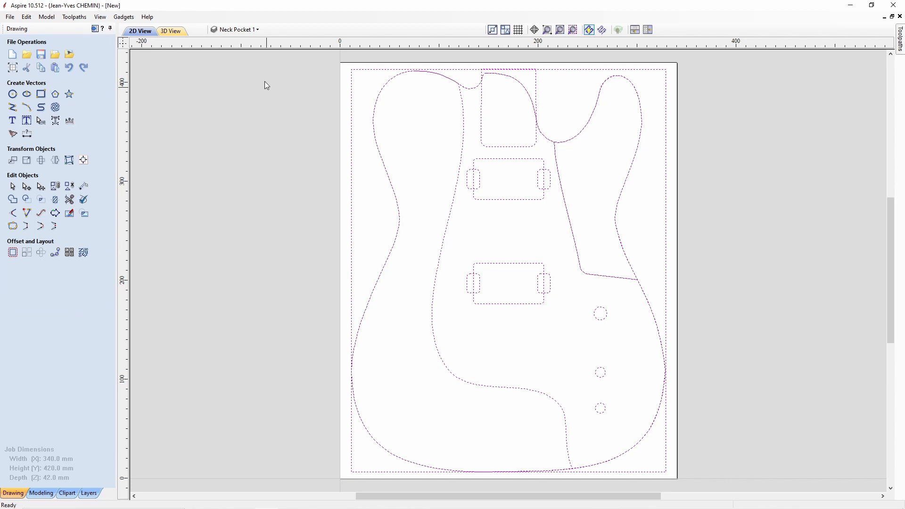
Make CacheCentre the active layer and hide all layers except CacheCentre and Profile.
left_click(241, 30)
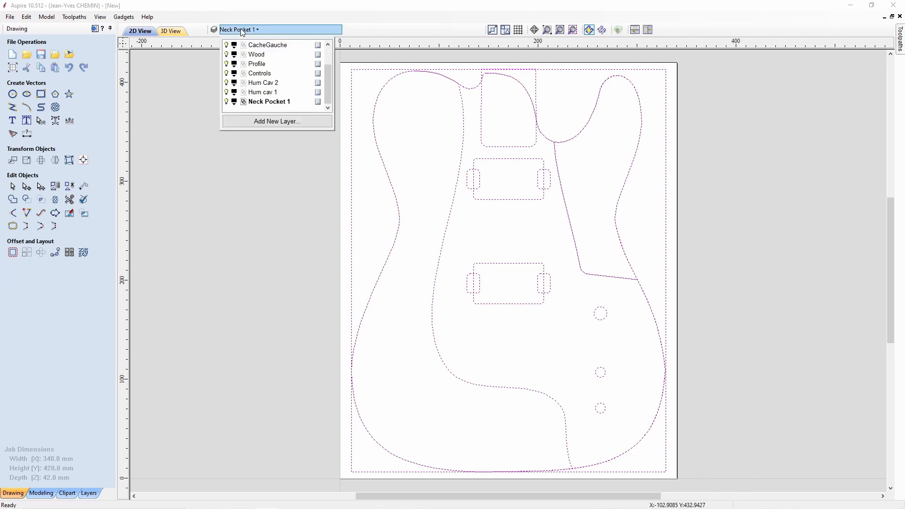
left_click_drag(328, 82, 328, 50)
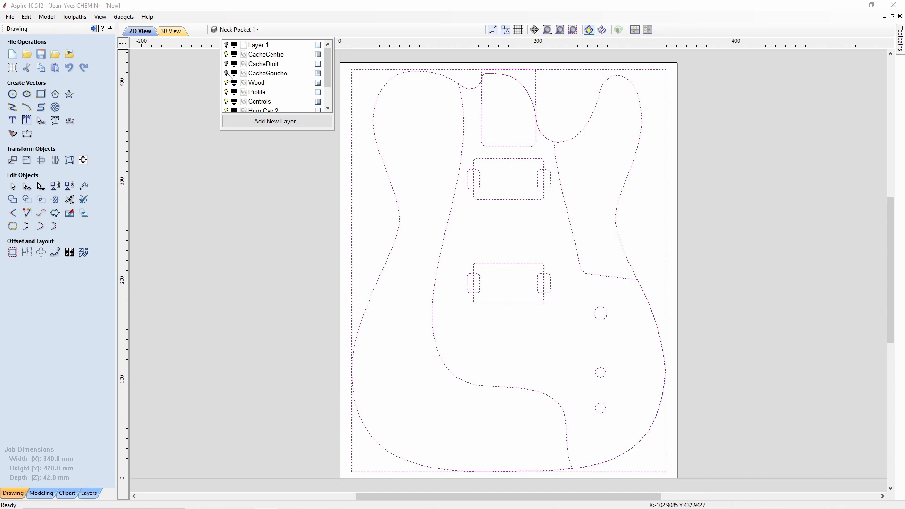
left_click(268, 55)
left_click(226, 83)
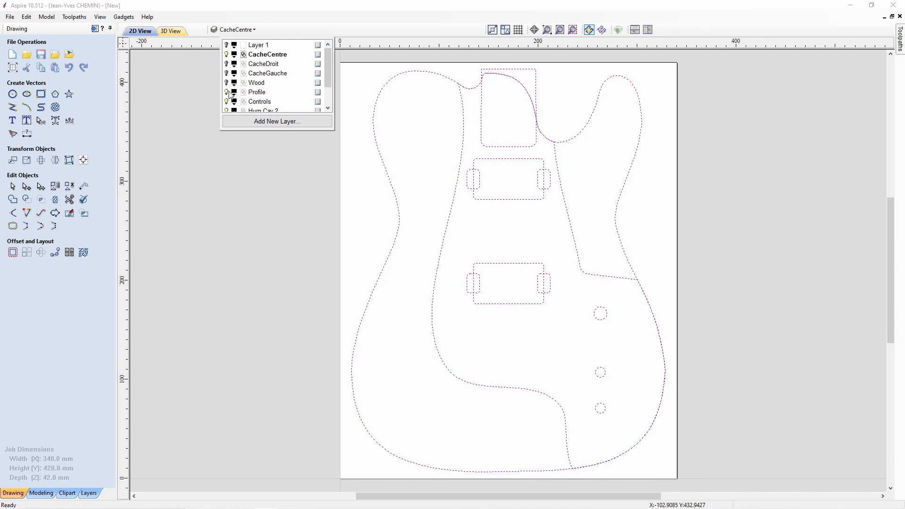
left_click_drag(329, 78, 330, 97)
left_click(227, 84)
left_click(227, 92)
left_click(227, 101)
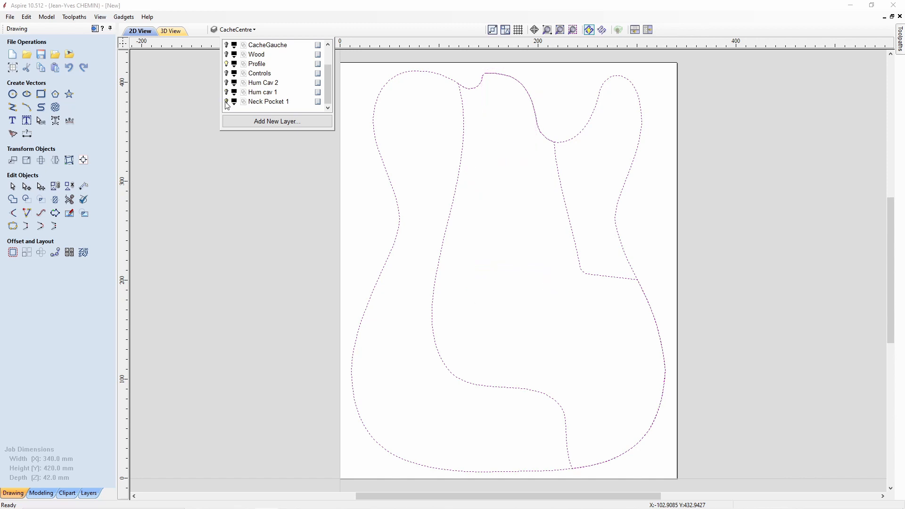
left_click(236, 148)
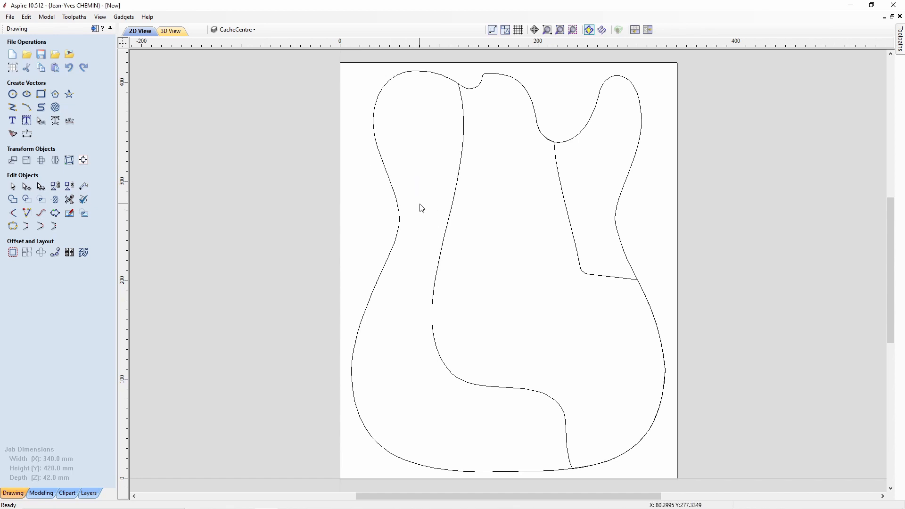
Create a flat component from the guitar body's outer profile with a 23 mm base height and inspect it in 3D.
left_click(397, 239)
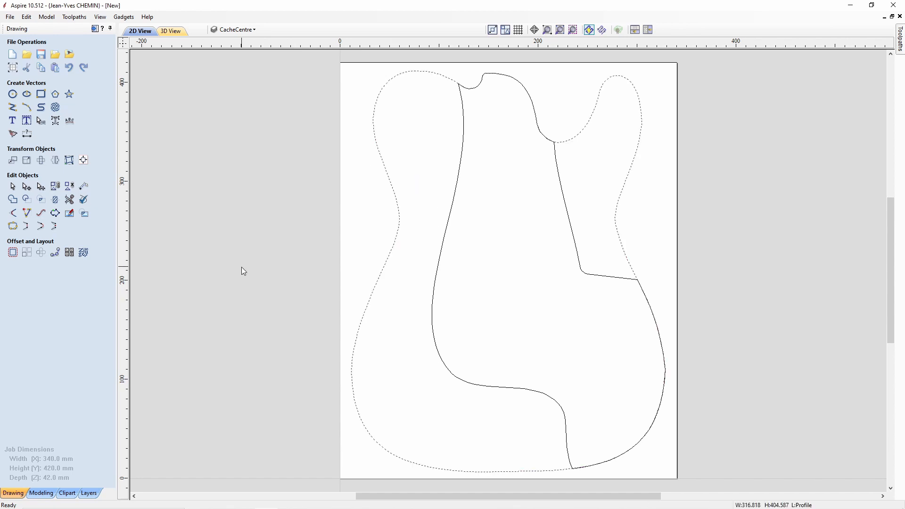
left_click(45, 493)
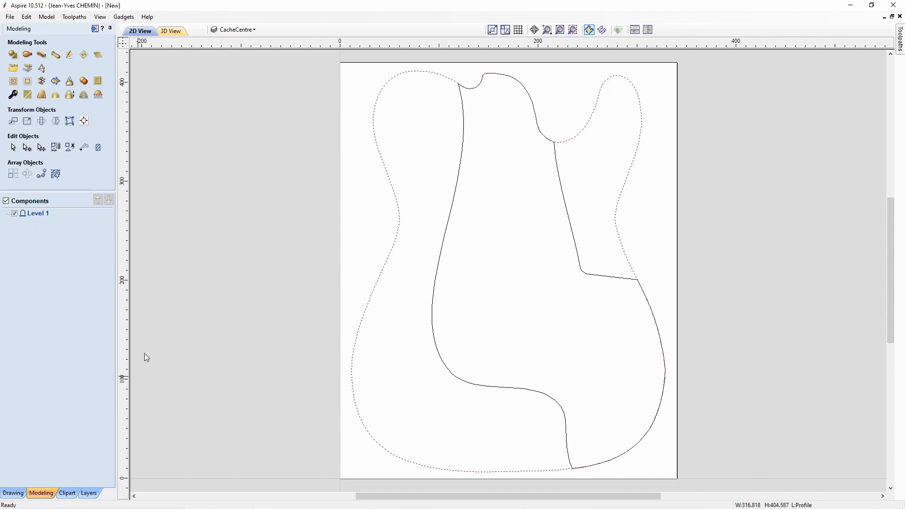
left_click(13, 55)
left_click_drag(74, 137, 61, 136)
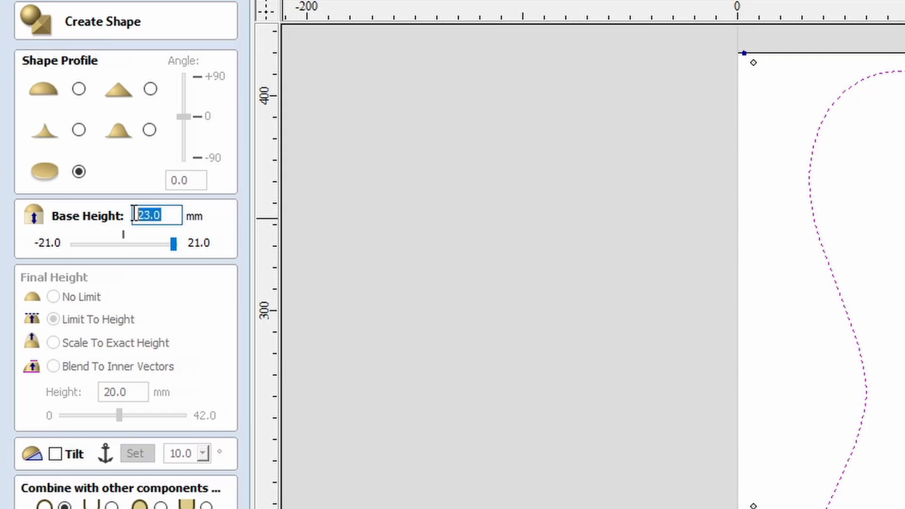
type("23")
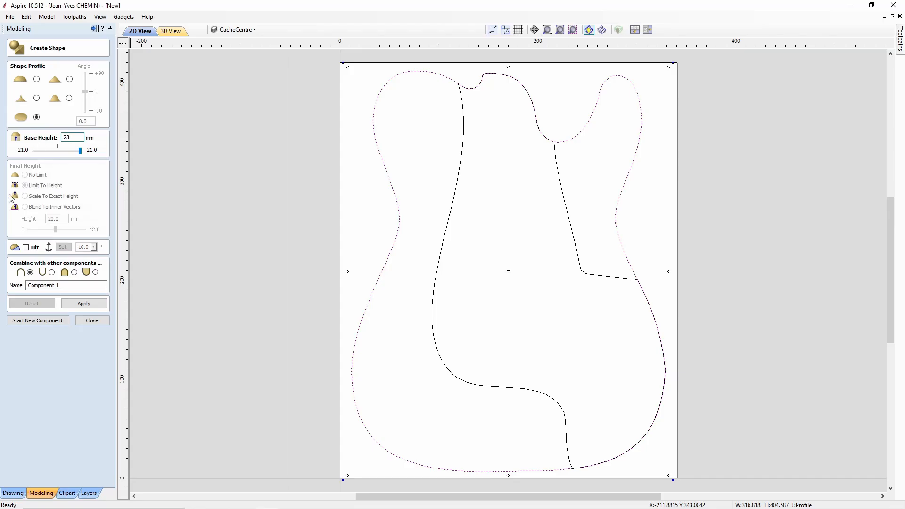
left_click(84, 304)
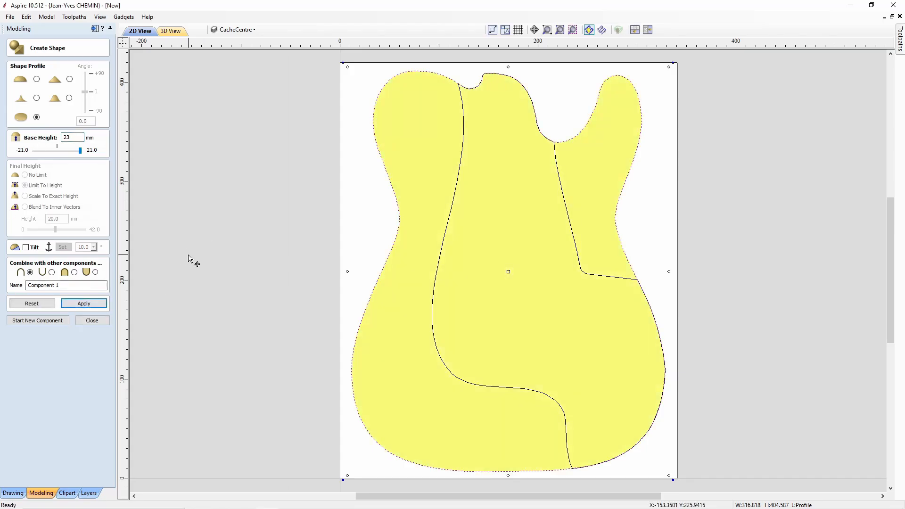
left_click(175, 31)
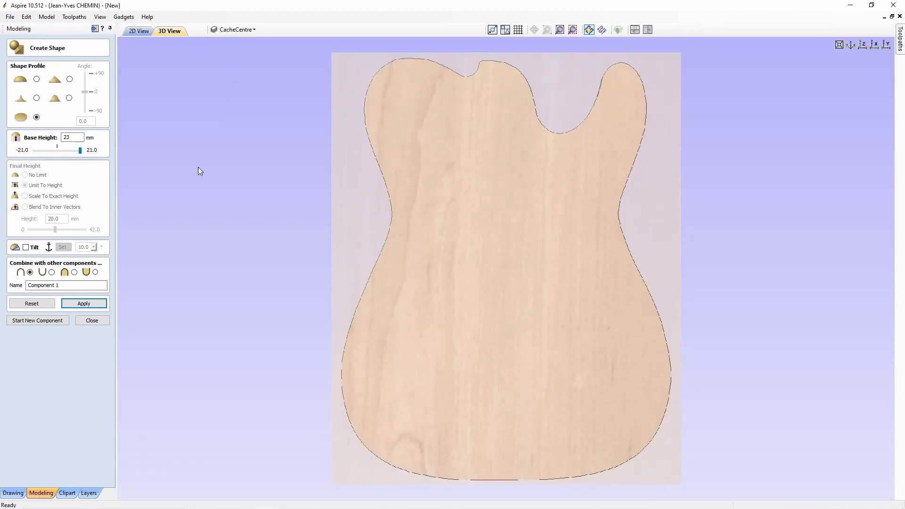
mouse_move(182, 201)
left_mouse_down()
mouse_move(315, 215)
mouse_move(417, 205)
mouse_move(319, 198)
mouse_move(210, 167)
mouse_move(168, 200)
mouse_move(183, 204)
left_mouse_up()
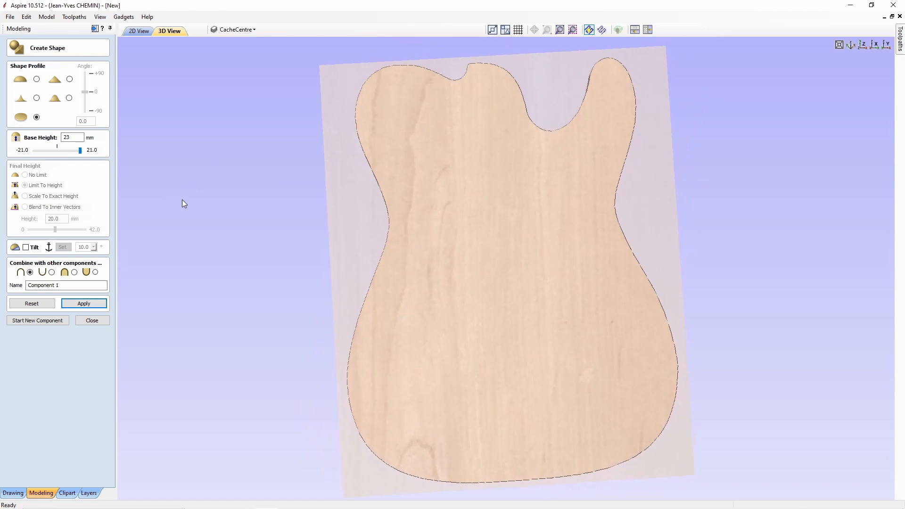
Create a second flat component from the CacheCentre outline with a 19 mm base height, added onto the body, and inspect it in 3D.
left_click(28, 323)
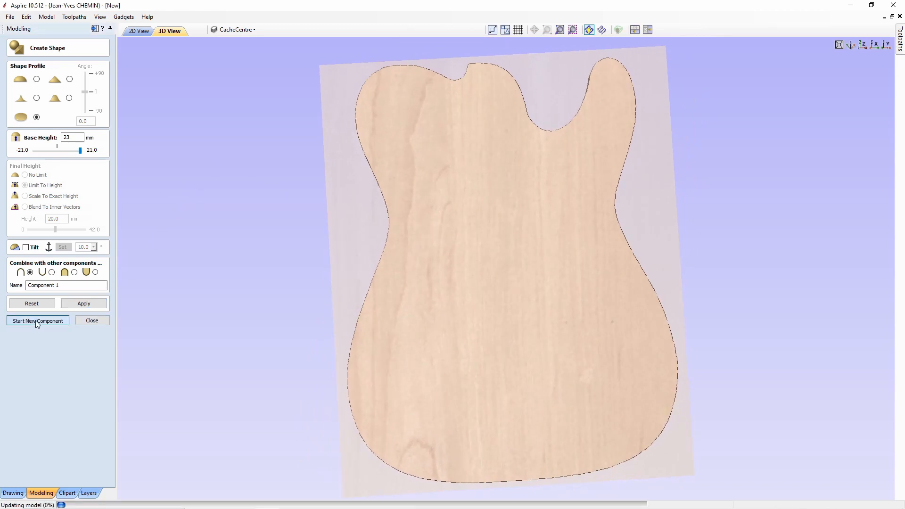
left_click(140, 30)
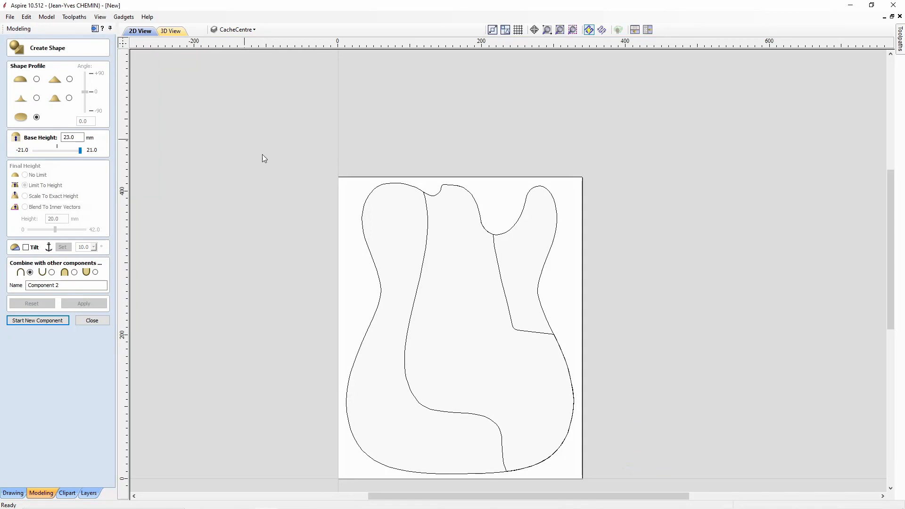
left_click(422, 281)
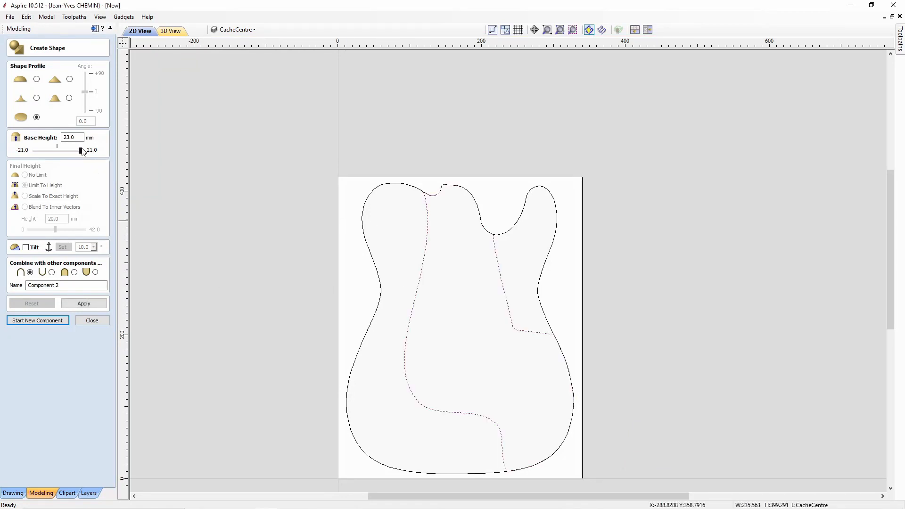
left_click_drag(81, 137, 64, 137)
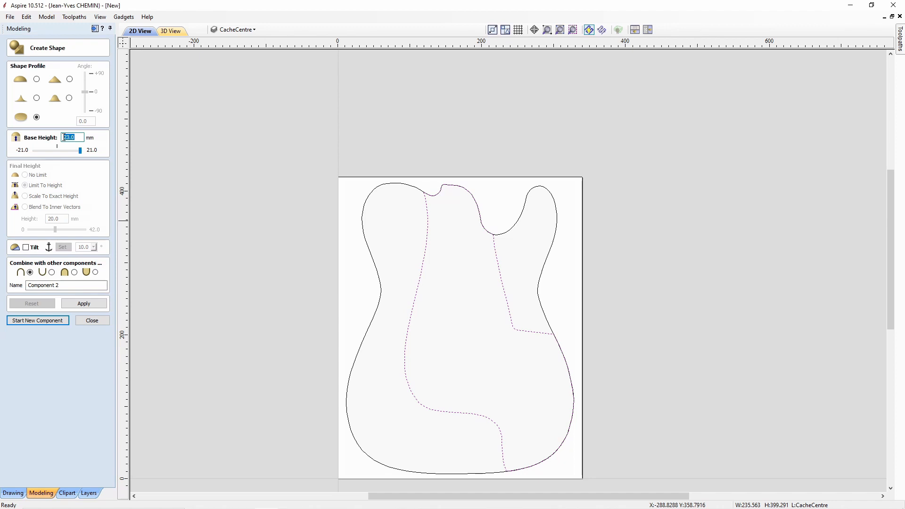
type("19")
scroll(207, 197, "up", 1)
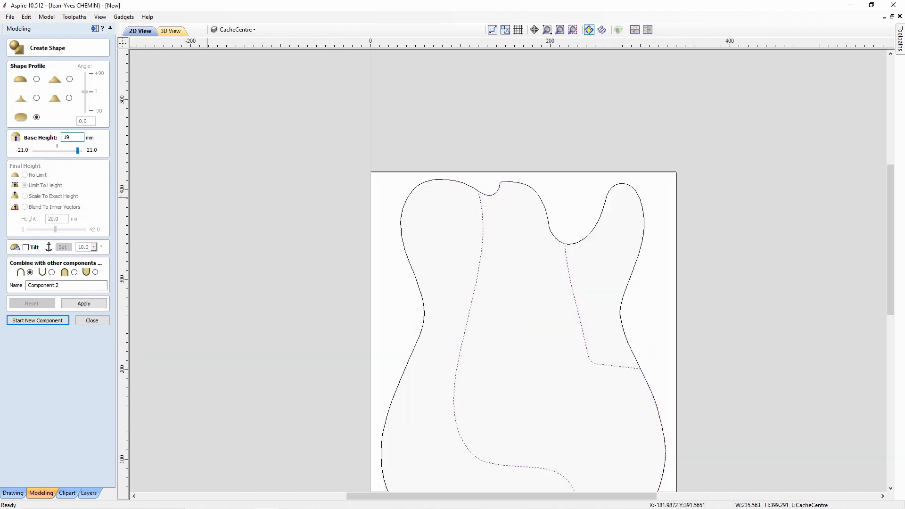
left_click(90, 306)
left_click(92, 307)
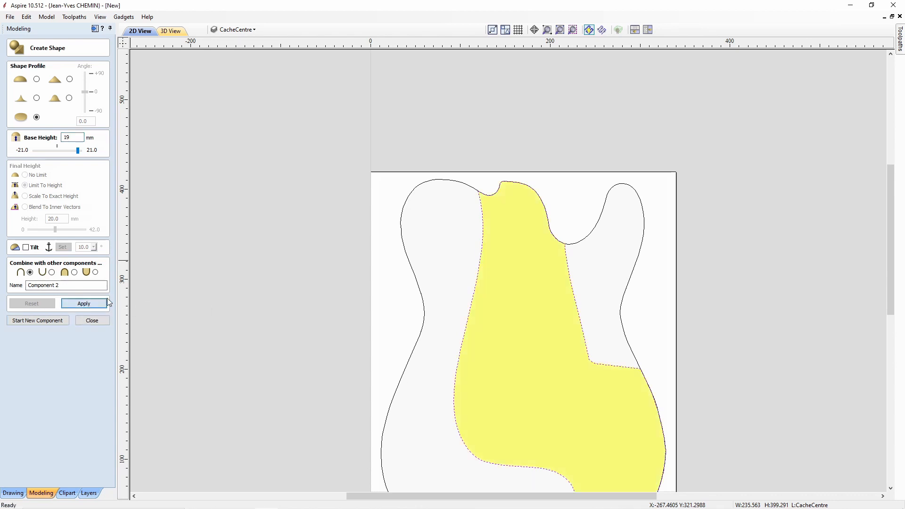
left_click(171, 31)
left_click_drag(225, 180, 171, 167)
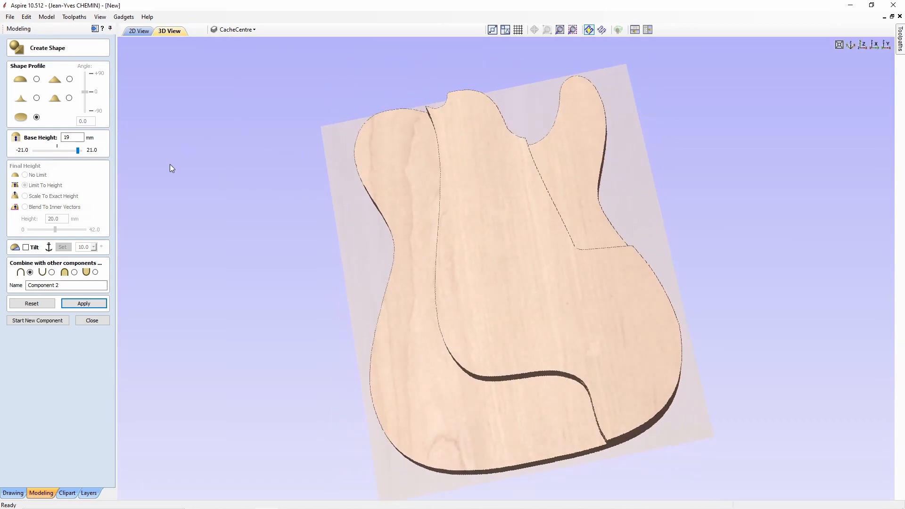
left_click(92, 320)
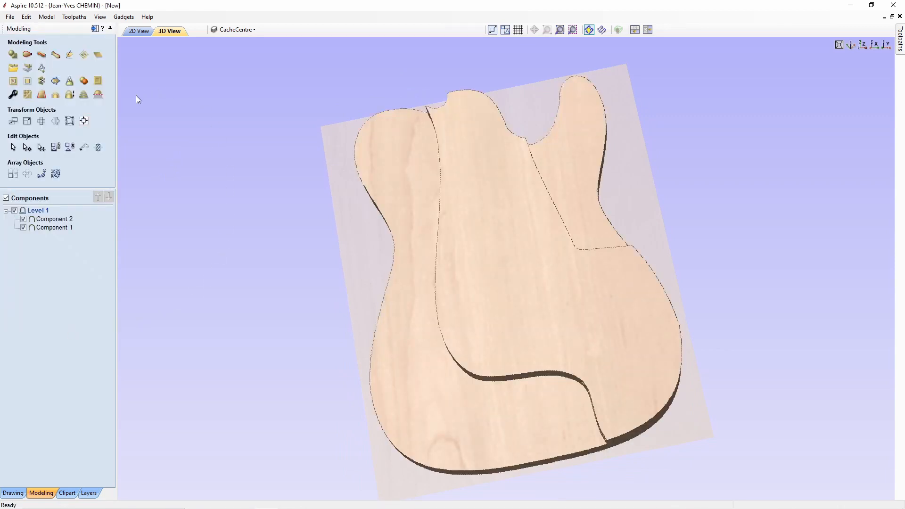
Bake the body and centre cover components into a single component and rename it Base TBot.
left_click(52, 220)
left_click(54, 228, "shift")
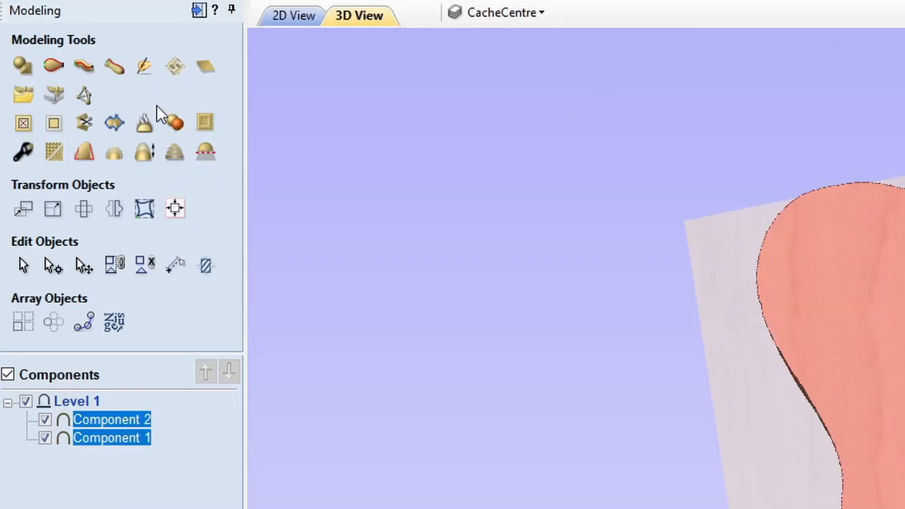
left_click(146, 123)
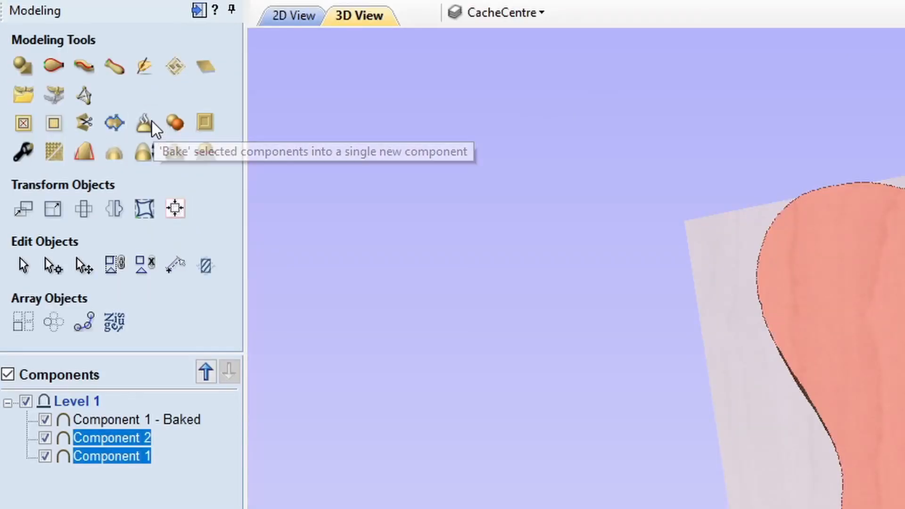
right_click(148, 421)
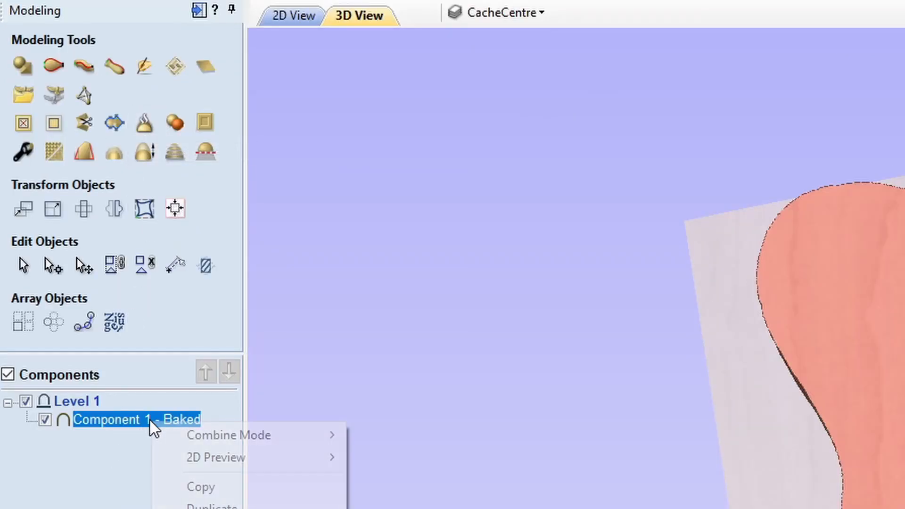
key("F2")
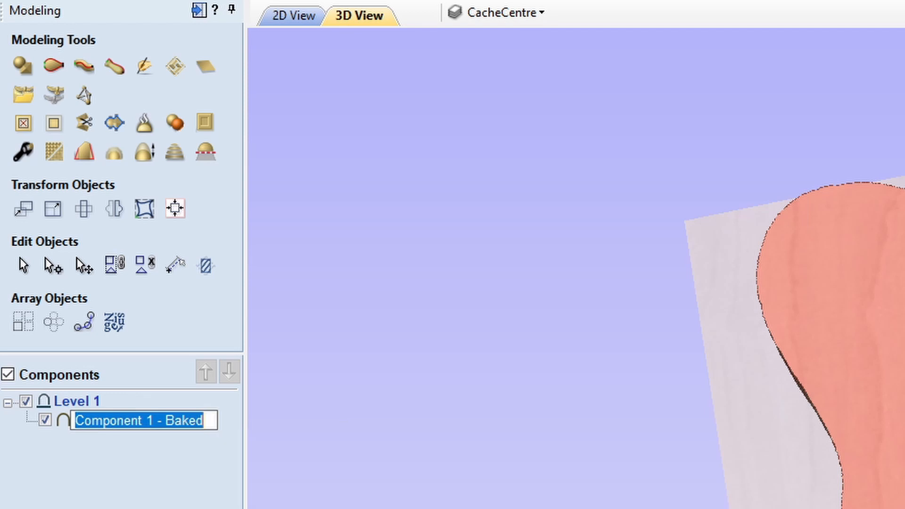
type("Ba")
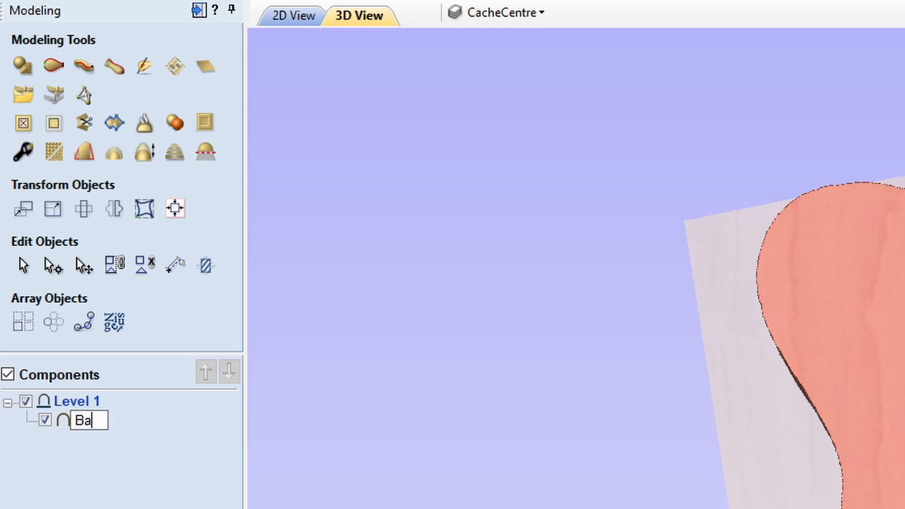
type("se TBot")
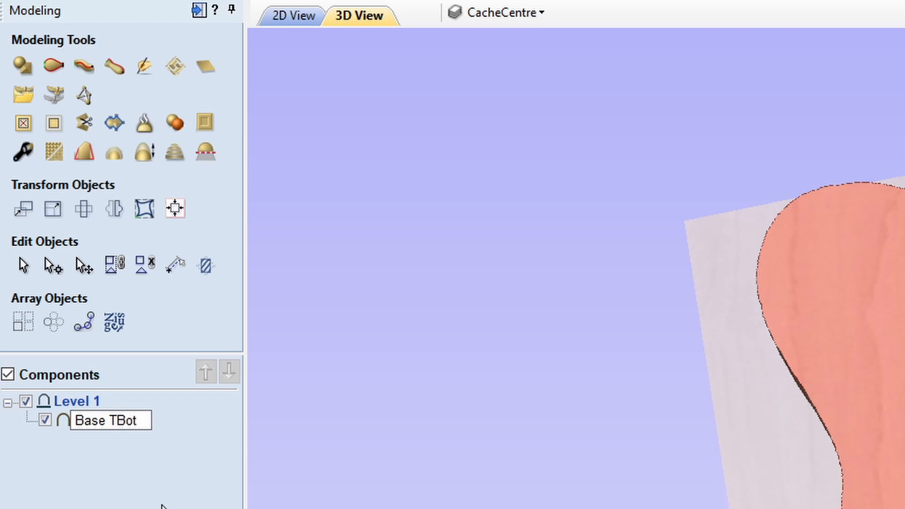
key("Return")
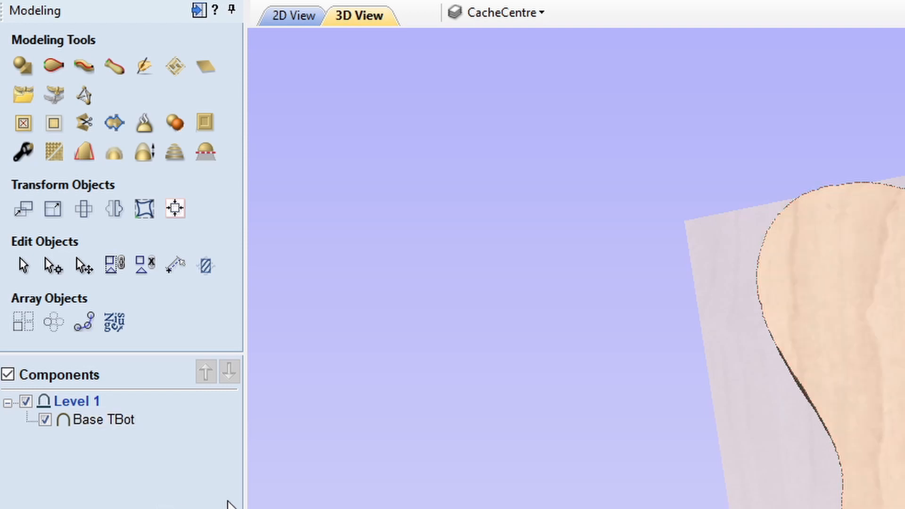
Triangulate the Base TBot model with a 0.001 mm tolerance and a flat back plane, and save it as an STL file.
left_click(98, 420)
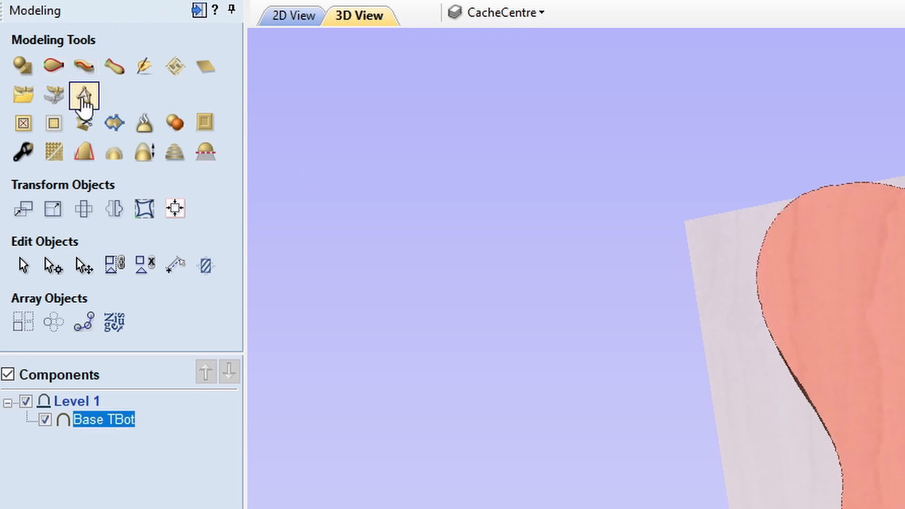
left_click(85, 98)
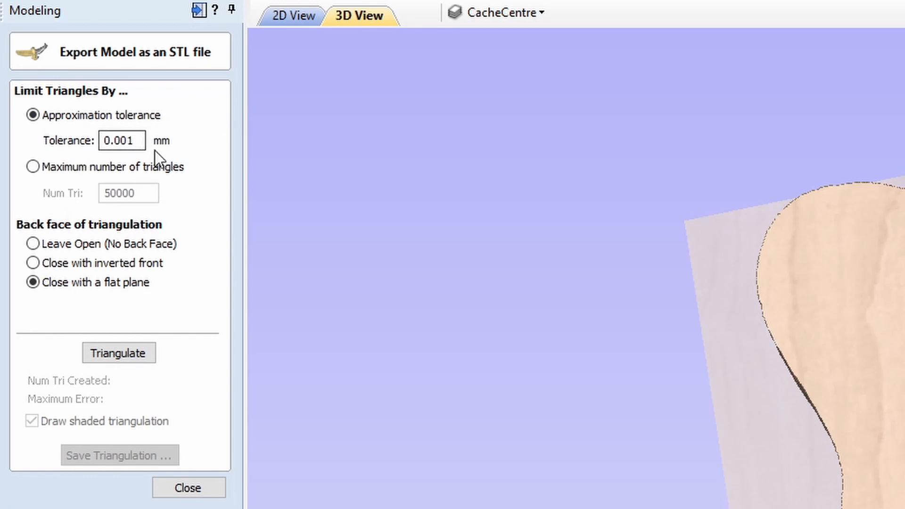
left_click(131, 353)
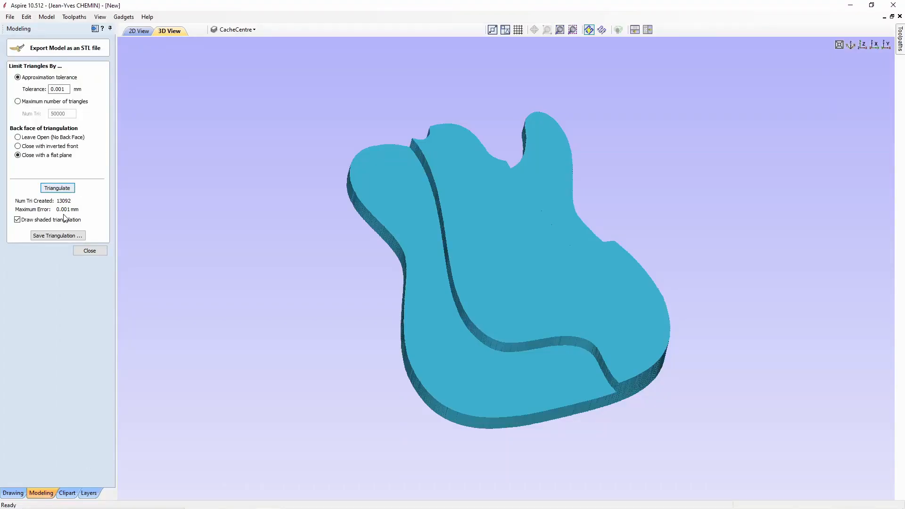
left_click(58, 235)
left_click(451, 216)
left_click(669, 373)
left_click(486, 265)
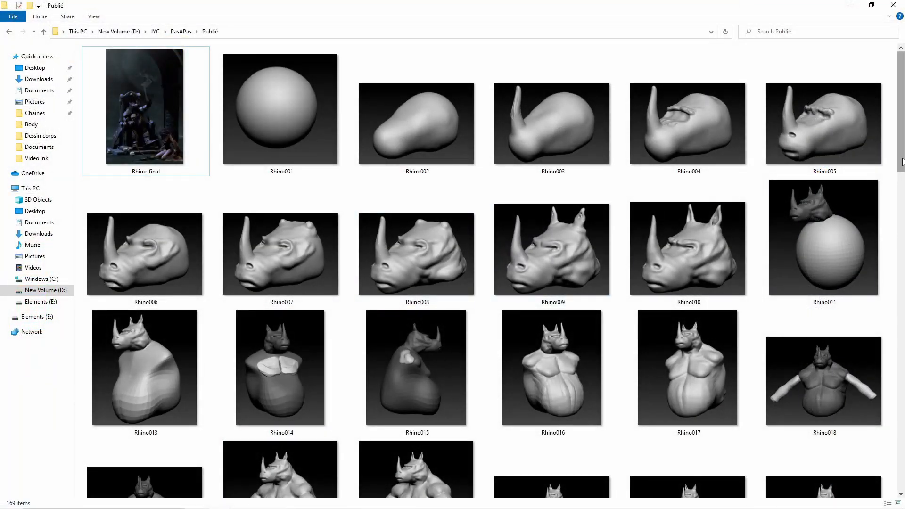
Switch to File Explorer, look through the Rhino images in the Publié folder, and view Rhino_final in a maximized Photos window.
left_click_drag(901, 161, 903, 490)
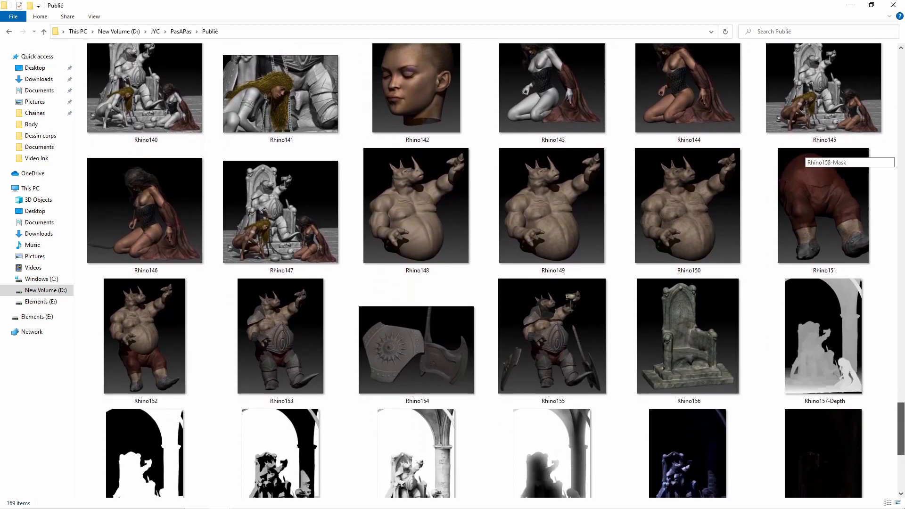
scroll(363, 165, "up", 20)
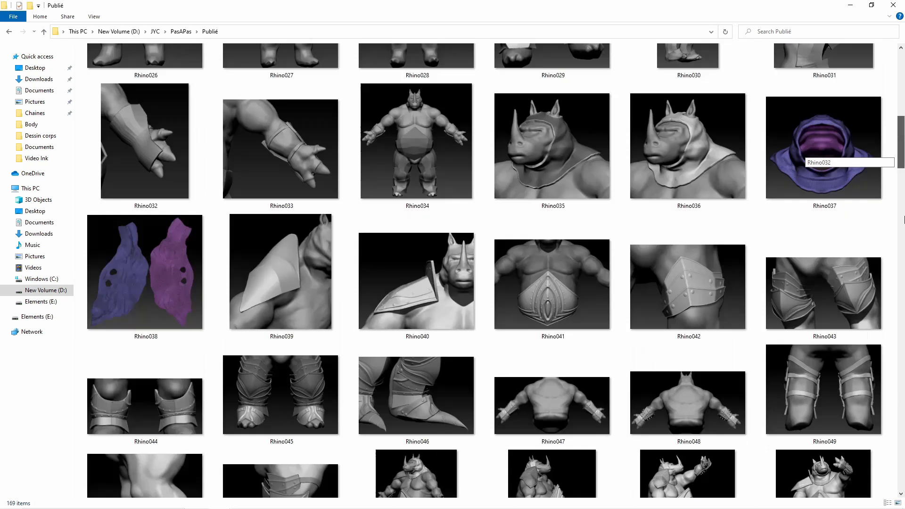
double_click(152, 143)
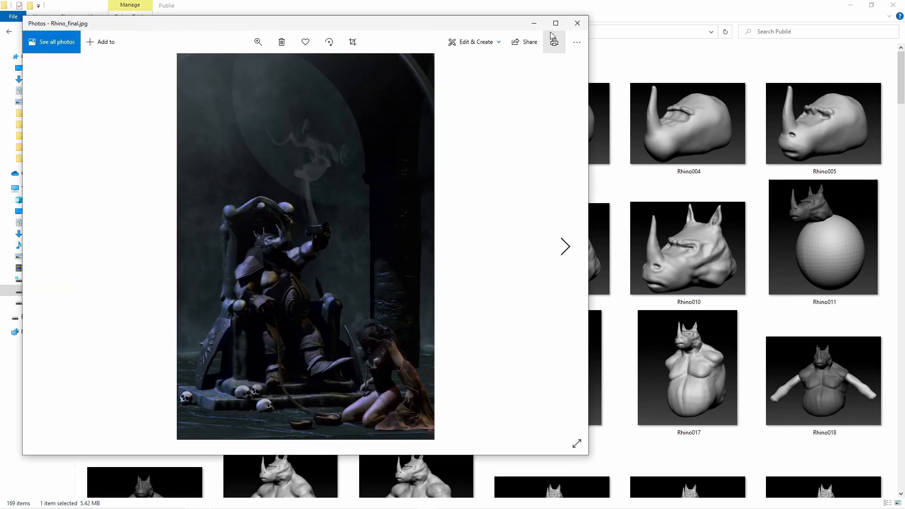
left_click(556, 23)
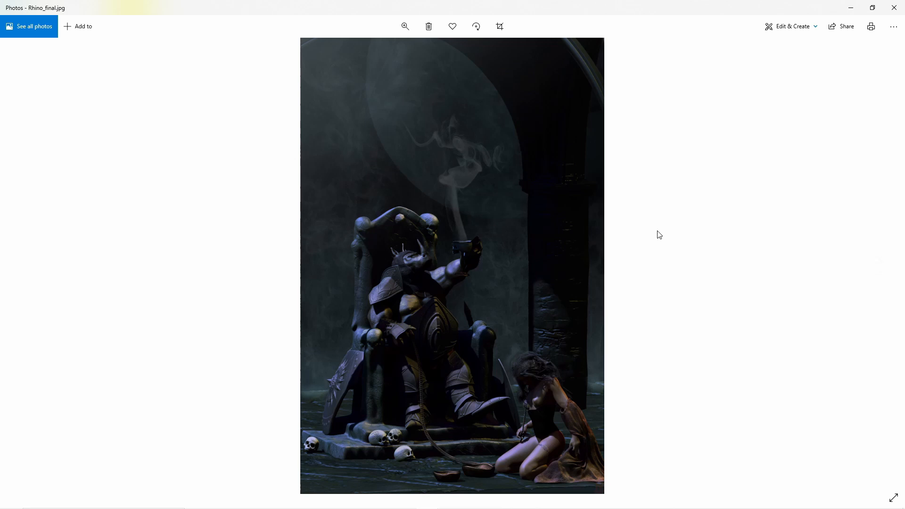
Zoom in on the seated rhino figure in Rhino_final to examine its sculpted details.
left_click(405, 27)
left_click_drag(363, 51, 369, 51)
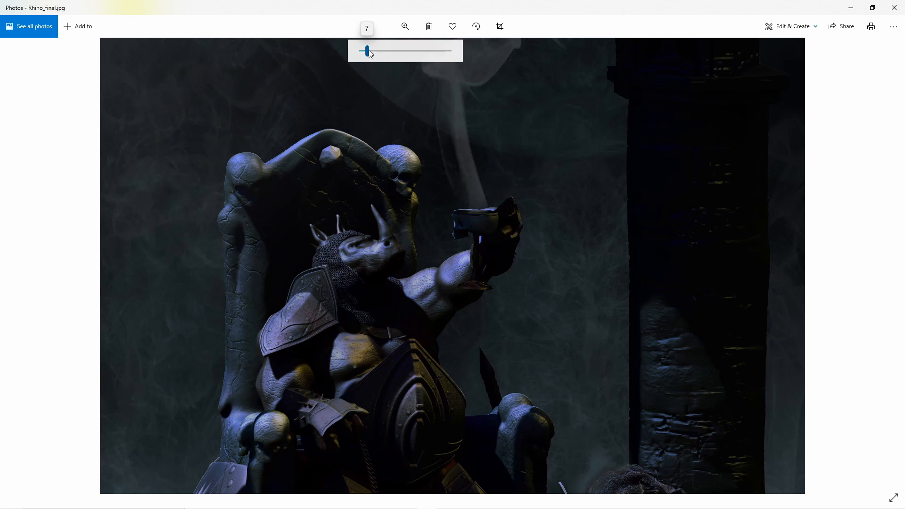
left_click_drag(369, 51, 353, 52)
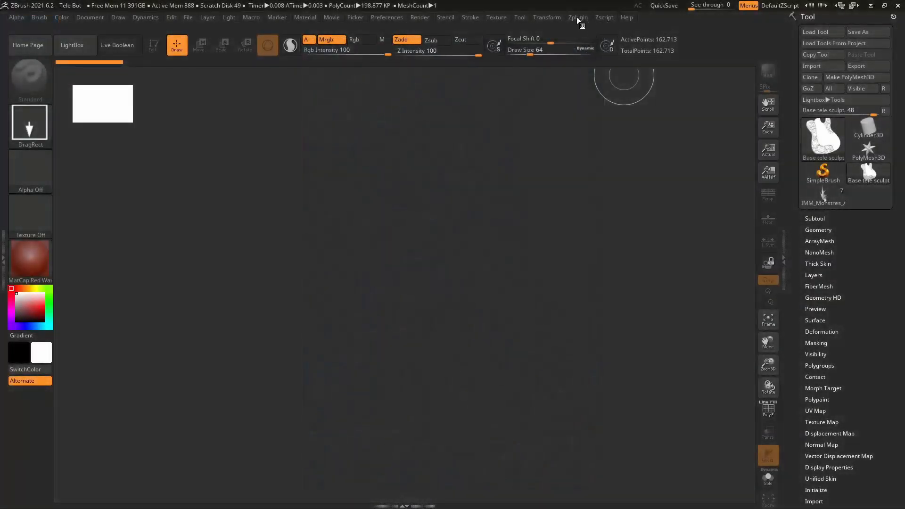
Switch to ZBrush and import the Base TBot STL file through 3D Print Hub.
left_click(577, 17)
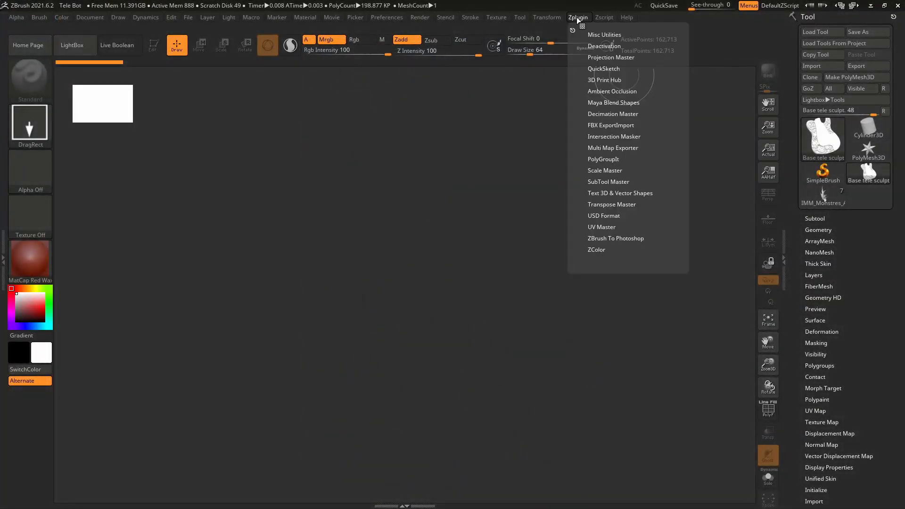
left_click(602, 79)
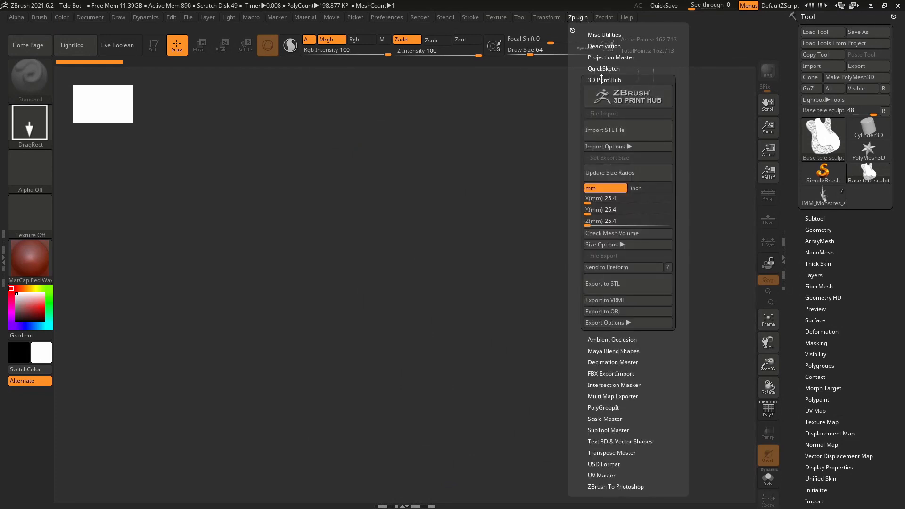
left_click(612, 129)
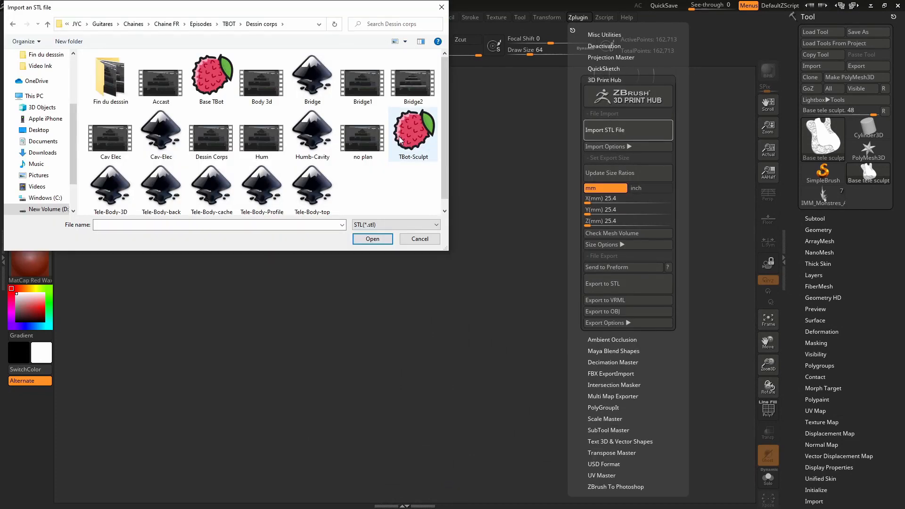
double_click(216, 89)
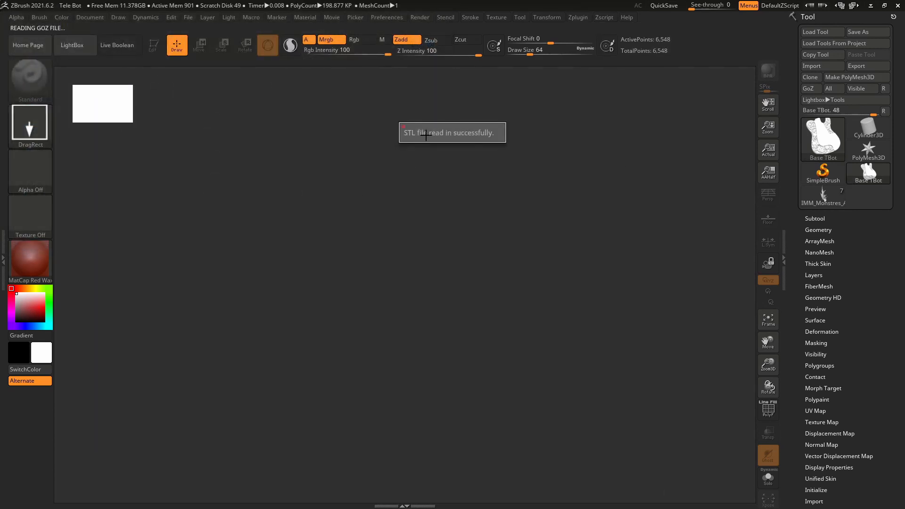
Place the Base TBot mesh on the canvas, enable Edit mode, and frame the body to inspect its stepped surface.
left_click_drag(304, 287, 626, 196)
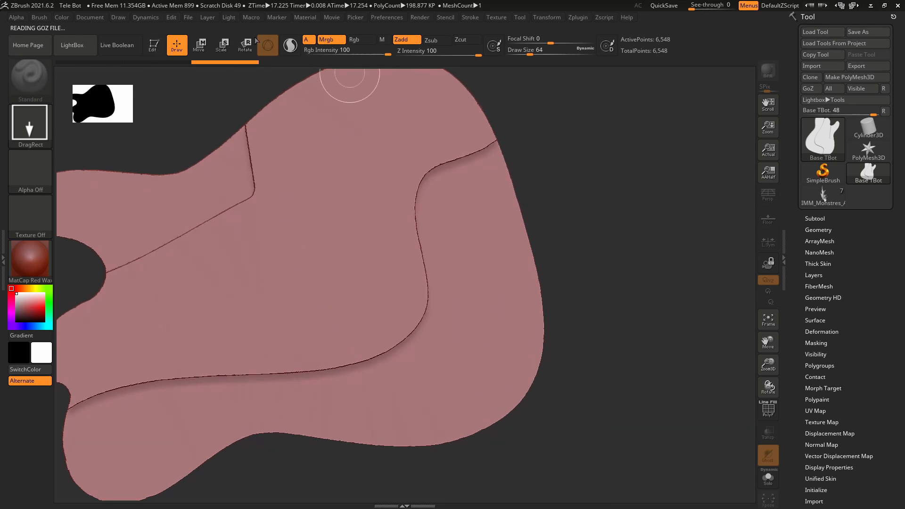
left_click(153, 45)
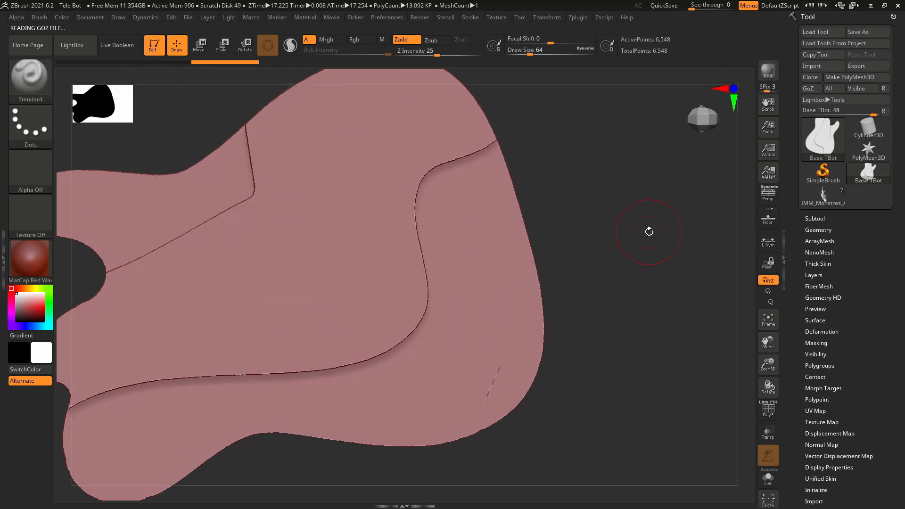
left_click_drag(644, 239, 650, 179)
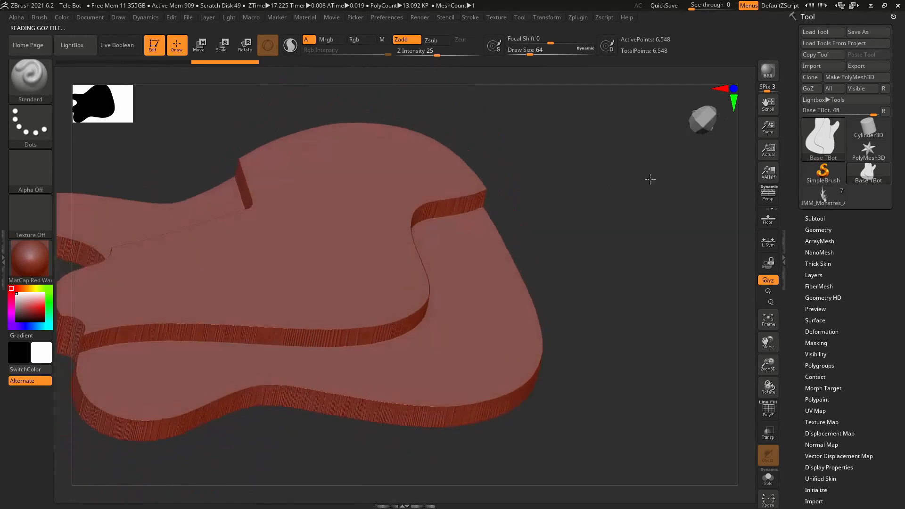
key("f")
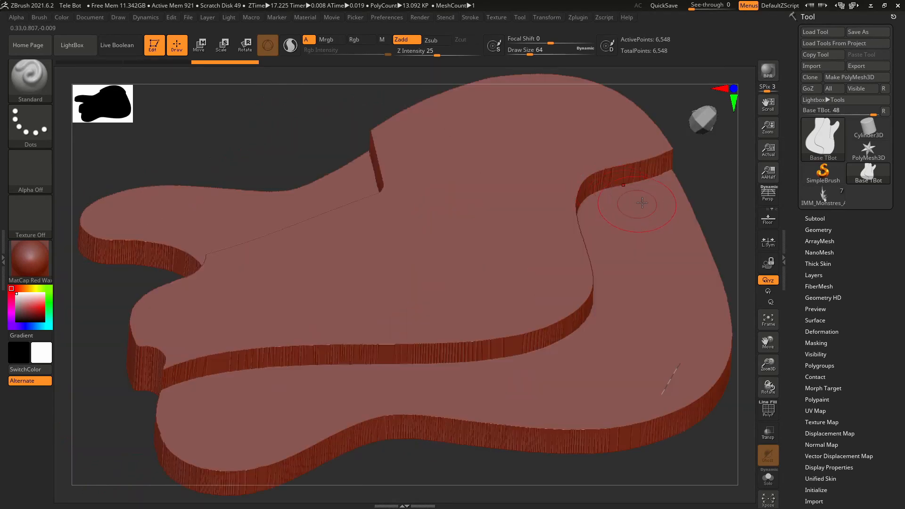
left_click_drag(710, 184, 693, 205)
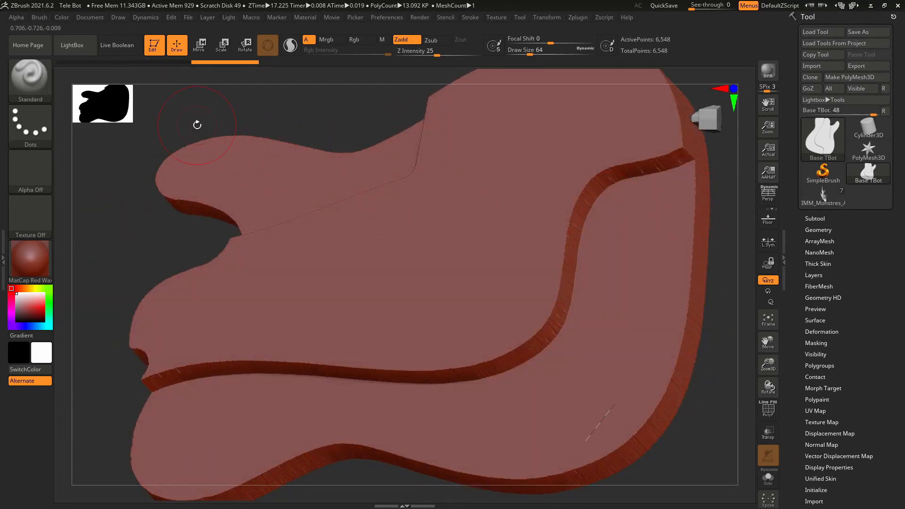
Load the mech detail insert brush from the SF folder inside the Insert-IMM brushes in LightBox.
left_click(74, 45)
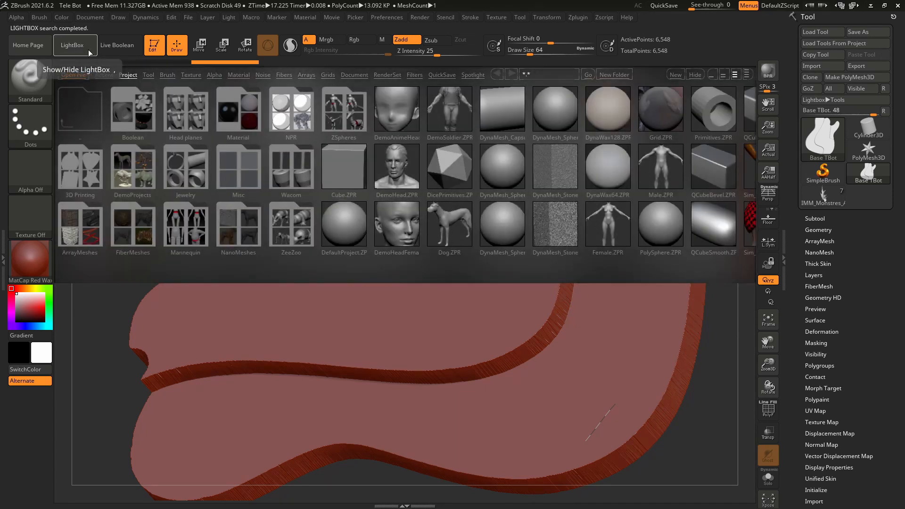
left_click(168, 75)
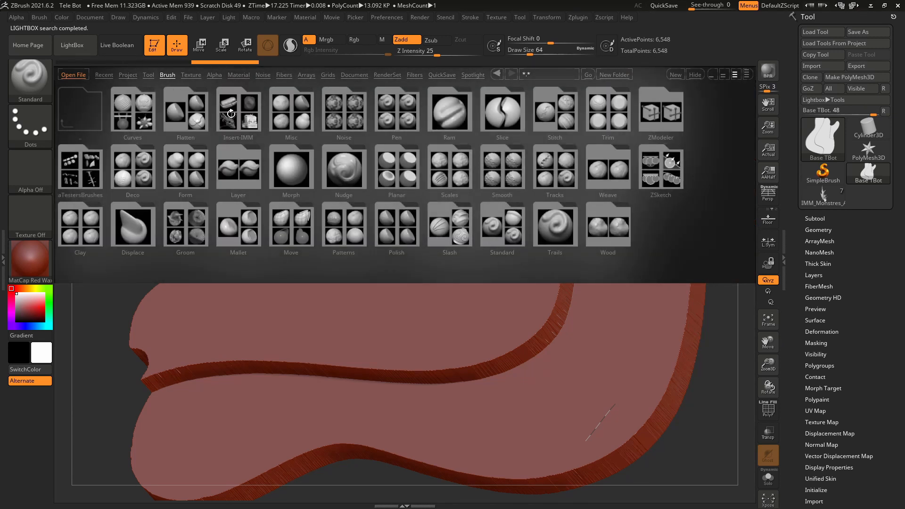
double_click(231, 113)
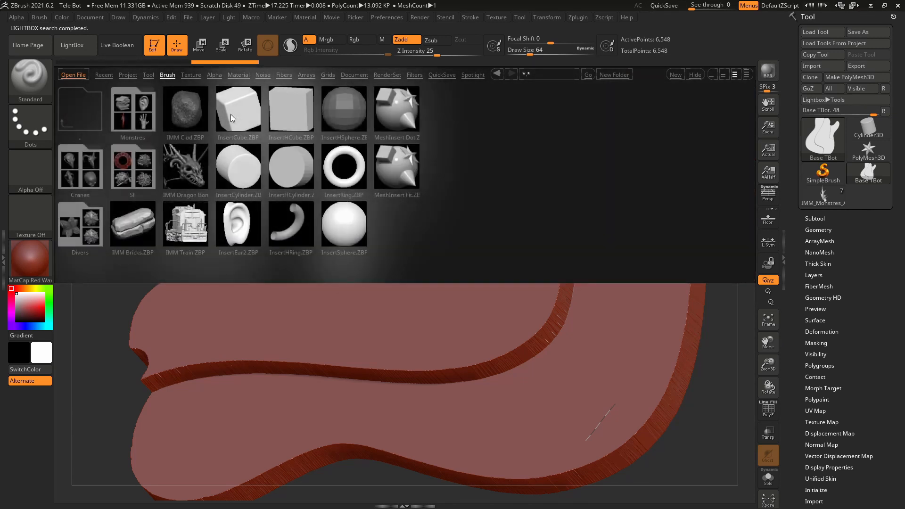
double_click(145, 176)
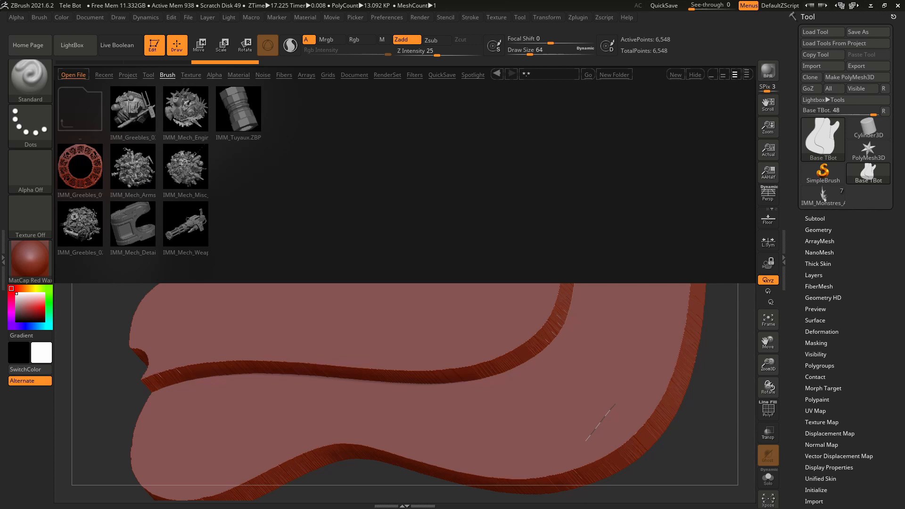
double_click(142, 228)
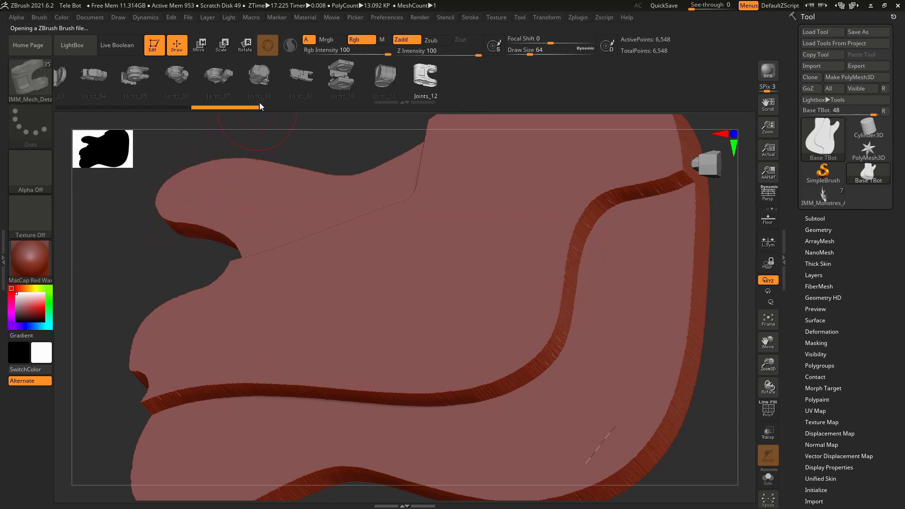
Insert a Joints_08 part on the body's lower ledge near the outer end and check it from the side.
left_click(259, 75)
left_click_drag(622, 291, 640, 272)
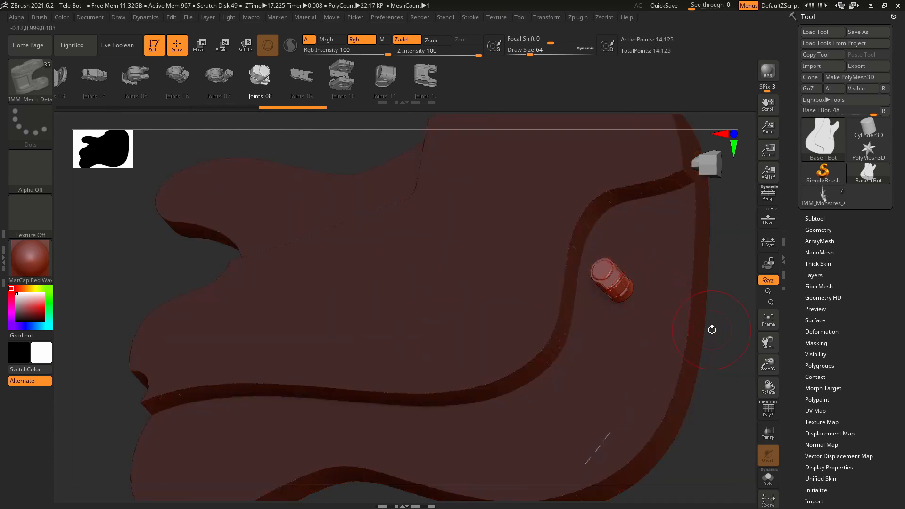
left_click_drag(716, 330, 681, 347)
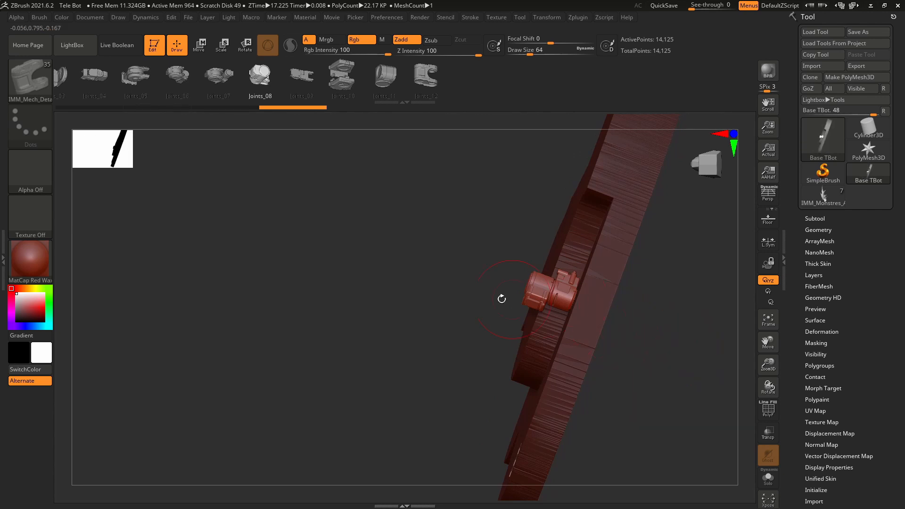
Rotate the inserted joint about its X axis so it lies along the ledge, and scale it up.
left_click(200, 45)
left_click_drag(381, 299, 429, 291)
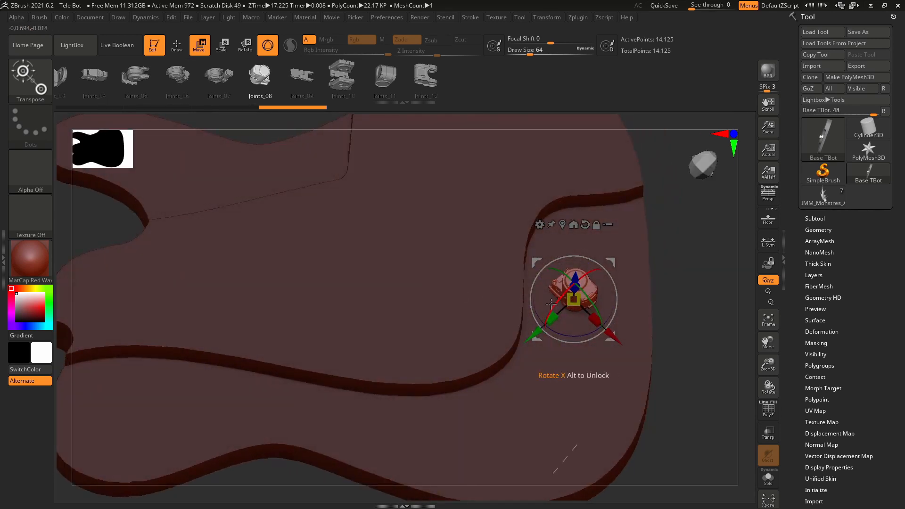
left_click_drag(551, 305, 630, 267)
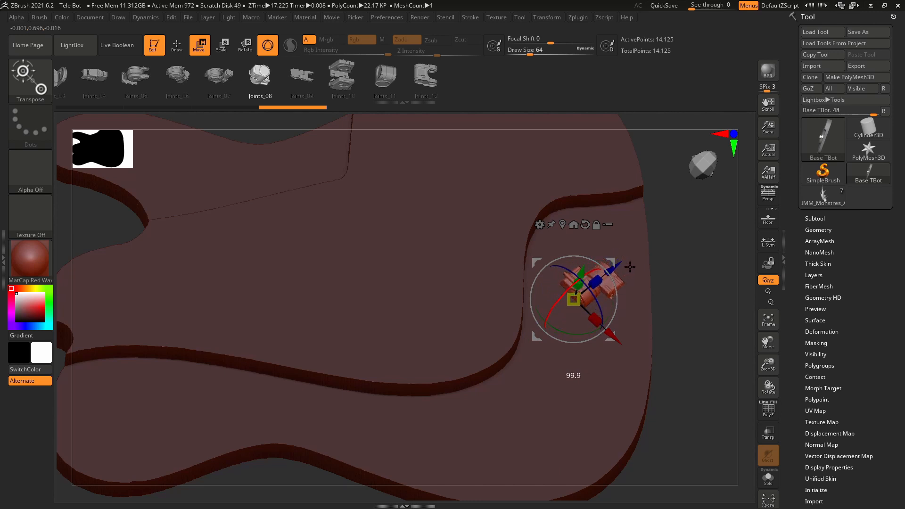
mouse_move(683, 304)
left_mouse_down()
mouse_move(638, 323)
mouse_move(670, 313)
mouse_move(626, 310)
mouse_move(677, 299)
left_mouse_up()
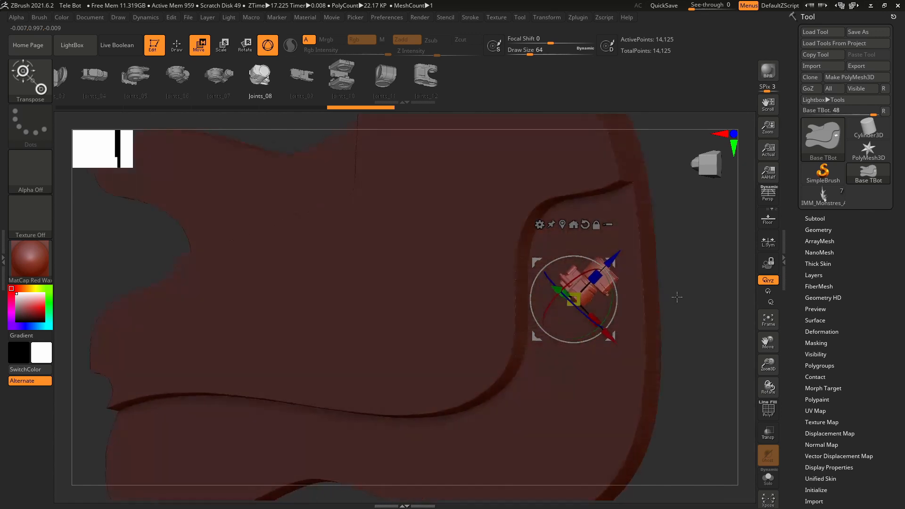
left_click_drag(578, 298, 589, 291)
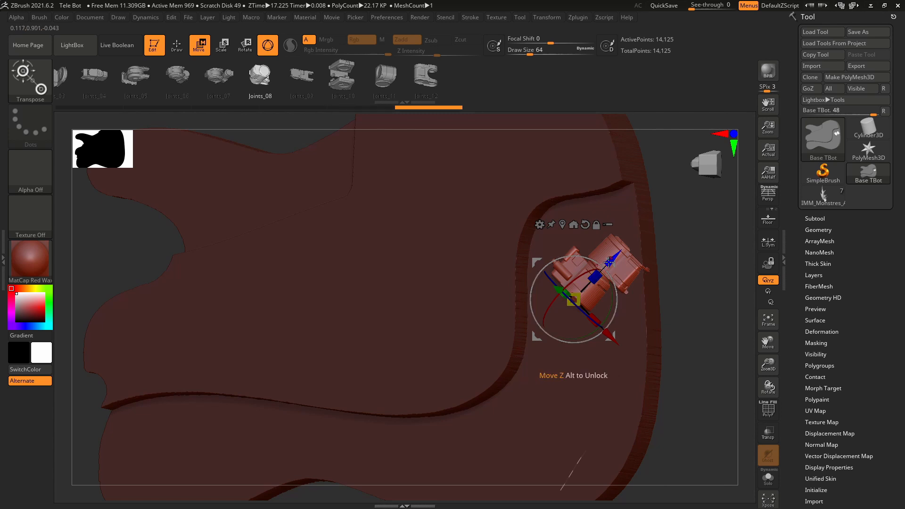
Reposition the joint so it spans the ledge toward the body's outer edge, and sink it slightly into the surface.
left_click_drag(608, 262, 560, 322)
left_click_drag(702, 297, 665, 302)
left_click_drag(518, 305, 516, 306)
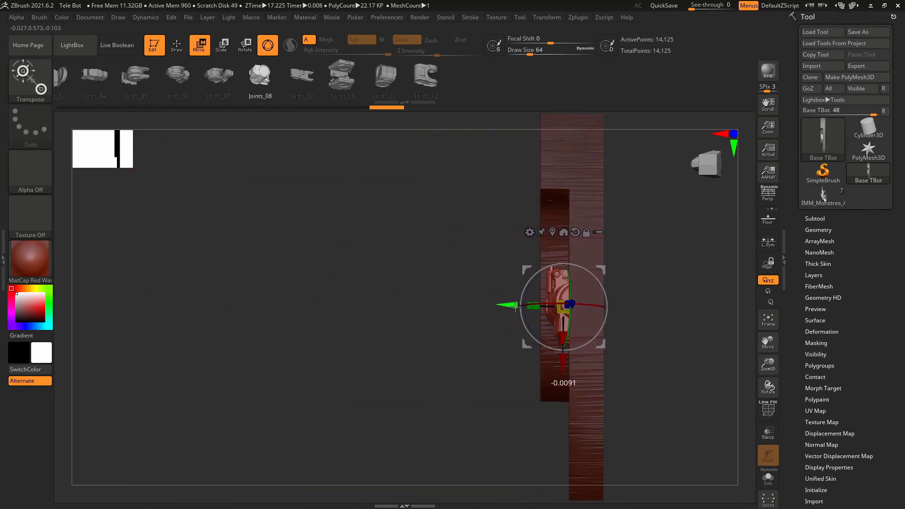
left_click_drag(363, 319, 410, 303)
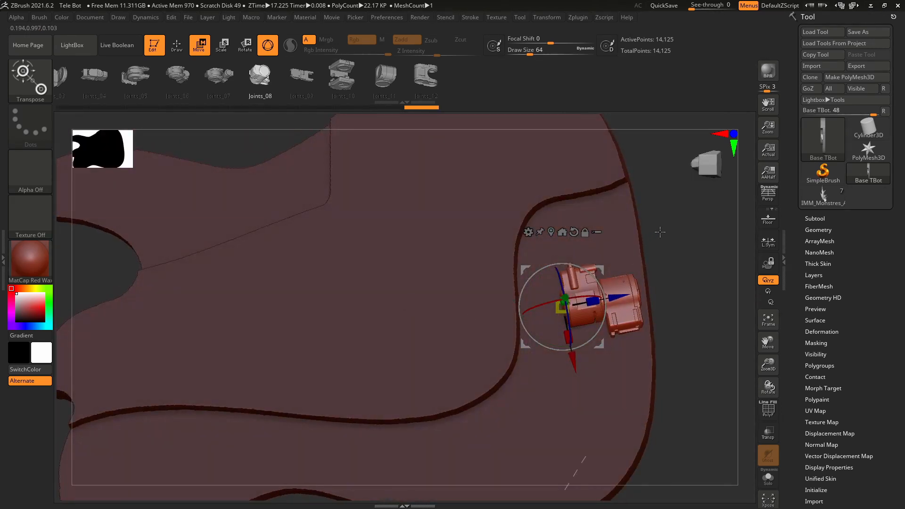
Clear the mask from the guitar body and return to Draw mode.
left_click_drag(676, 231, 710, 263, "shift")
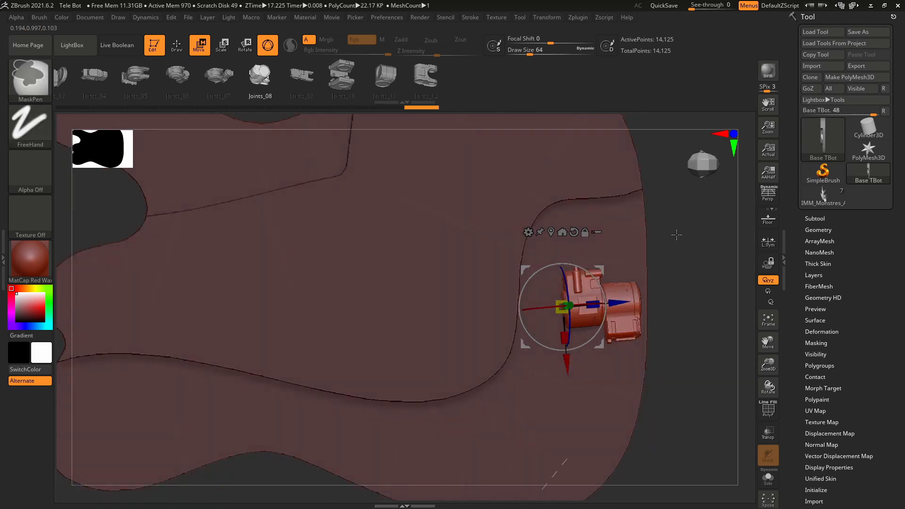
left_click_drag(676, 235, 717, 295, "ctrl")
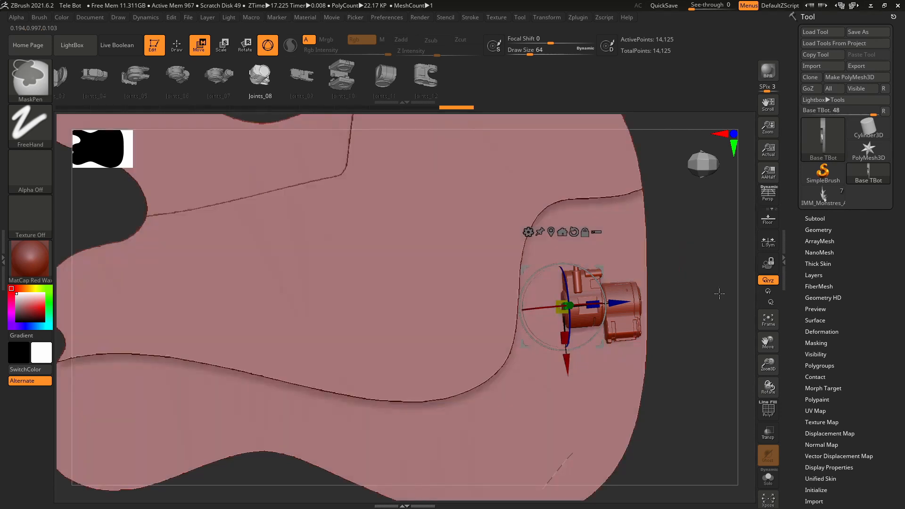
mouse_move(696, 325)
left_mouse_down()
mouse_move(678, 315)
mouse_move(691, 313)
left_mouse_up()
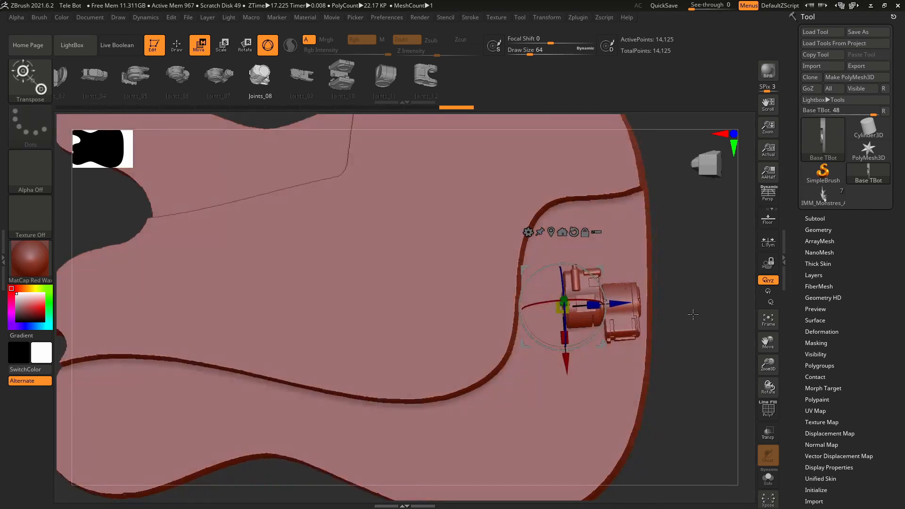
left_click(177, 45)
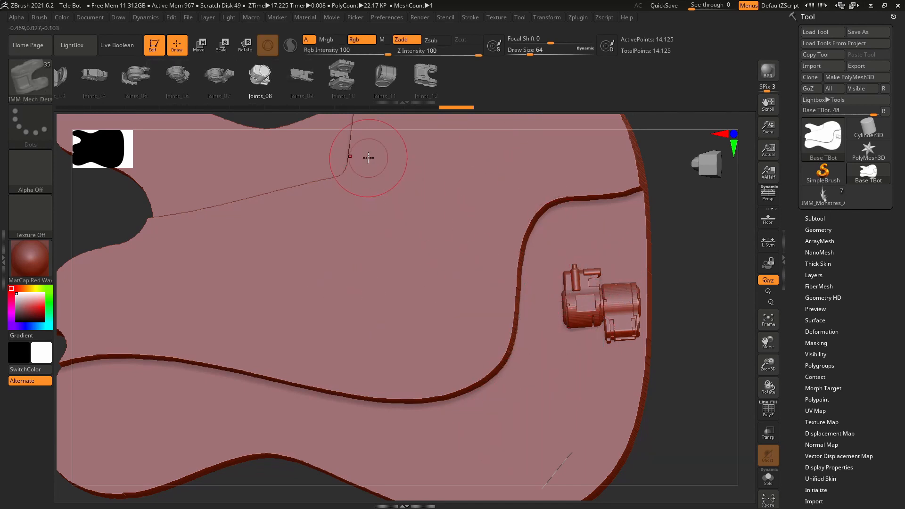
Load the IMM_Tuyaux insert brush from LightBox and set its draw size to about 20.
left_click(74, 46)
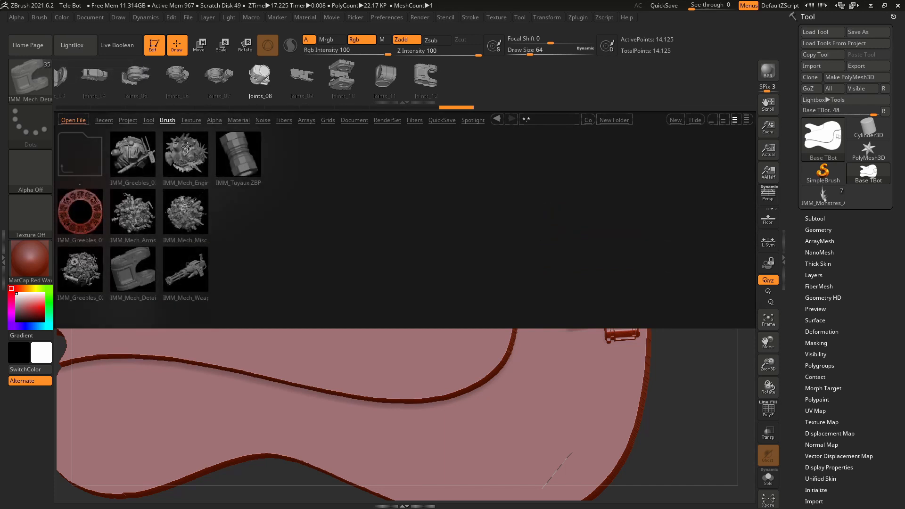
double_click(235, 165)
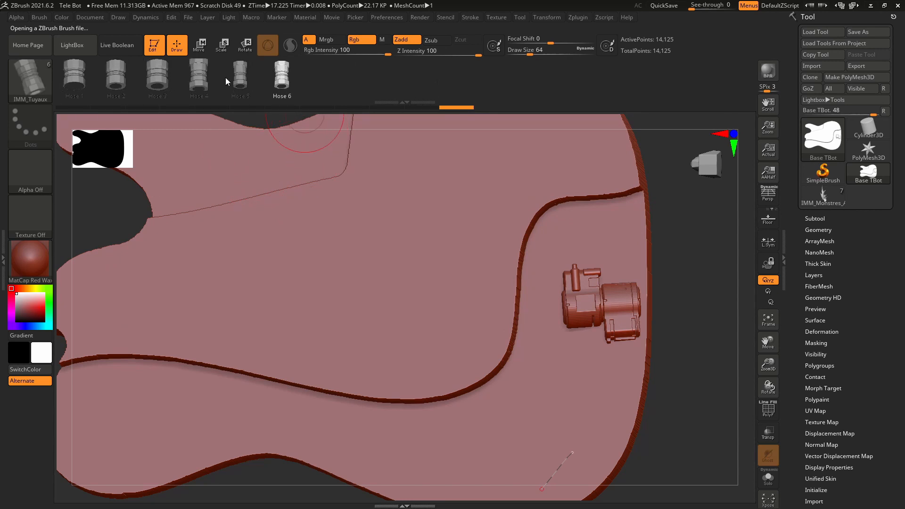
left_click_drag(525, 56, 521, 54)
left_click(523, 55)
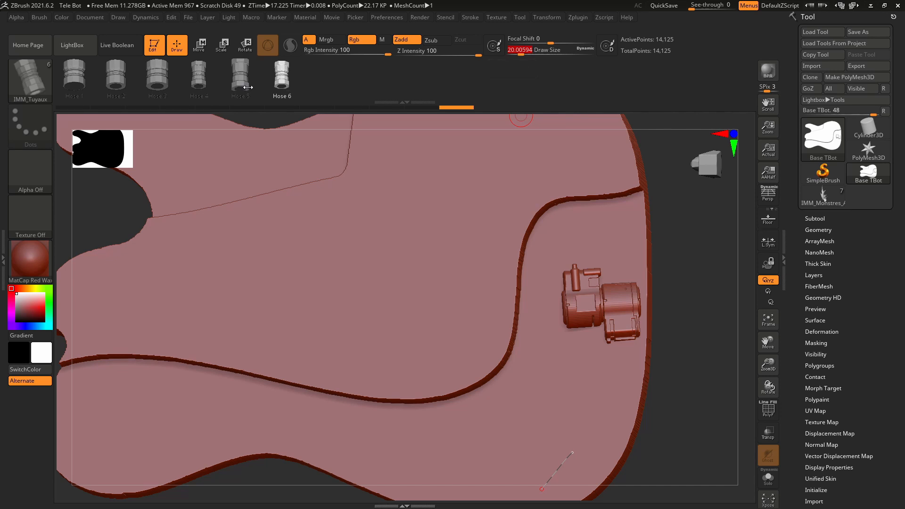
Draw a wavy Hose 4 tube from the step's edge to the joint, and inspect its height from the side.
left_click(199, 77)
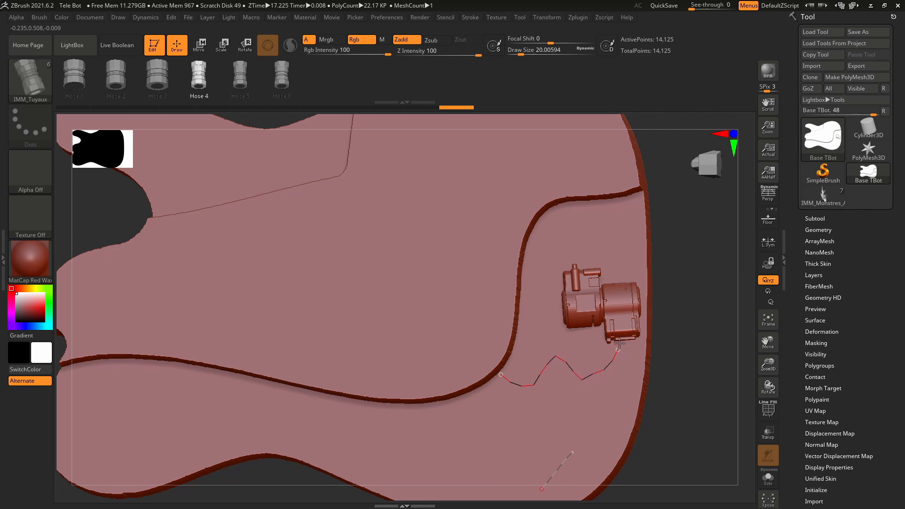
left_click_drag(619, 336, 620, 337)
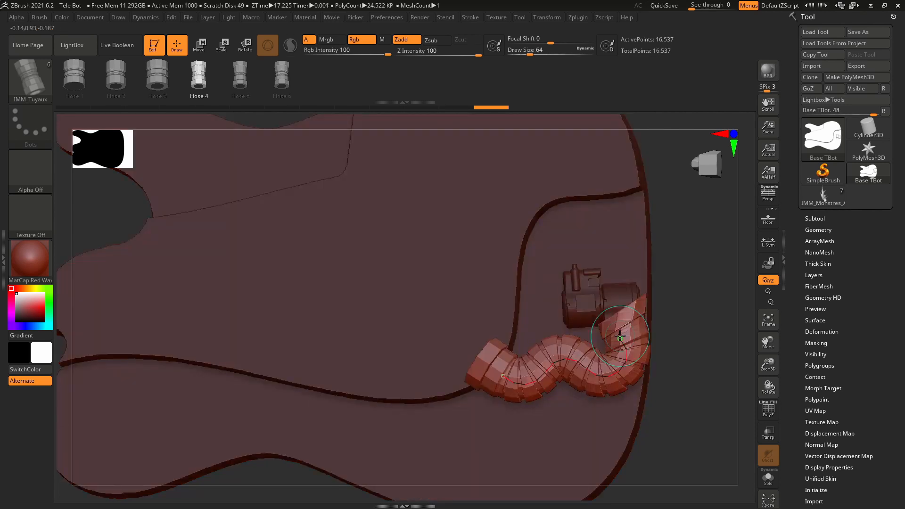
left_click_drag(687, 362, 666, 283)
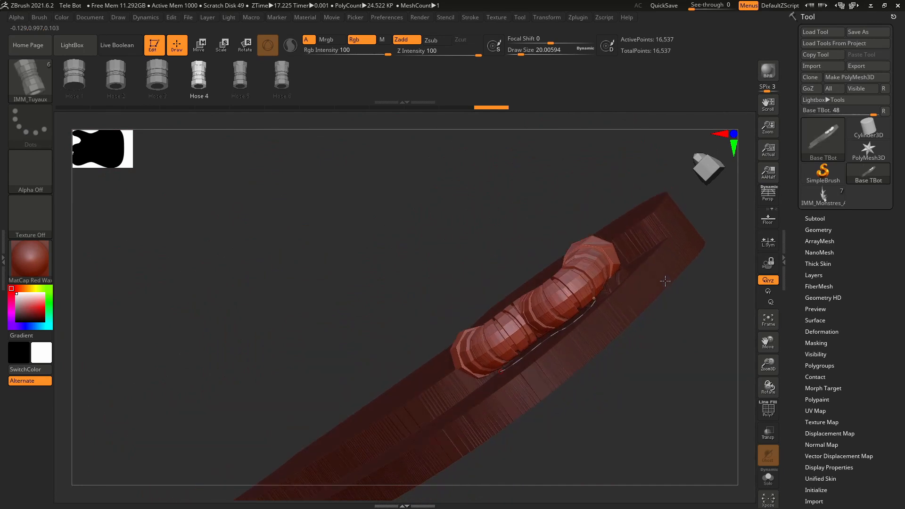
left_click_drag(665, 281, 666, 276)
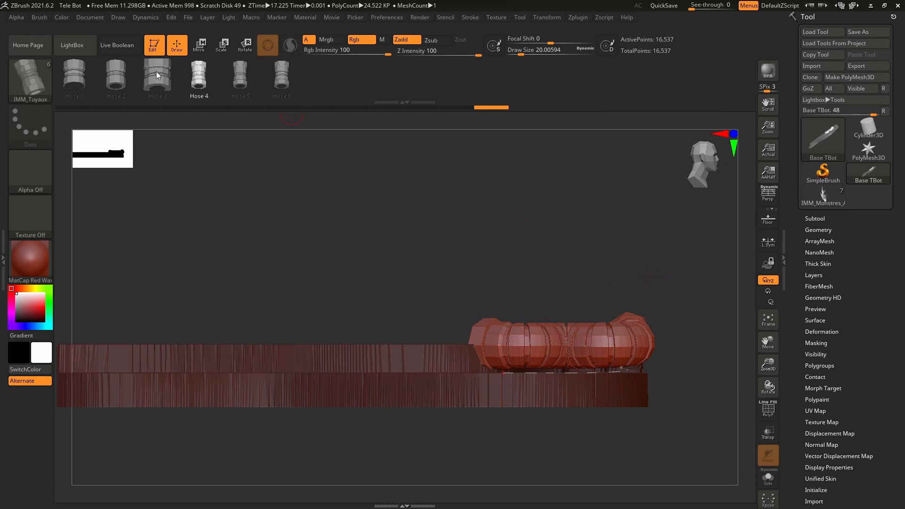
Lower the hose by about 0.09 so it sinks into the ledge, and adjust its position against the joint.
left_click(201, 45)
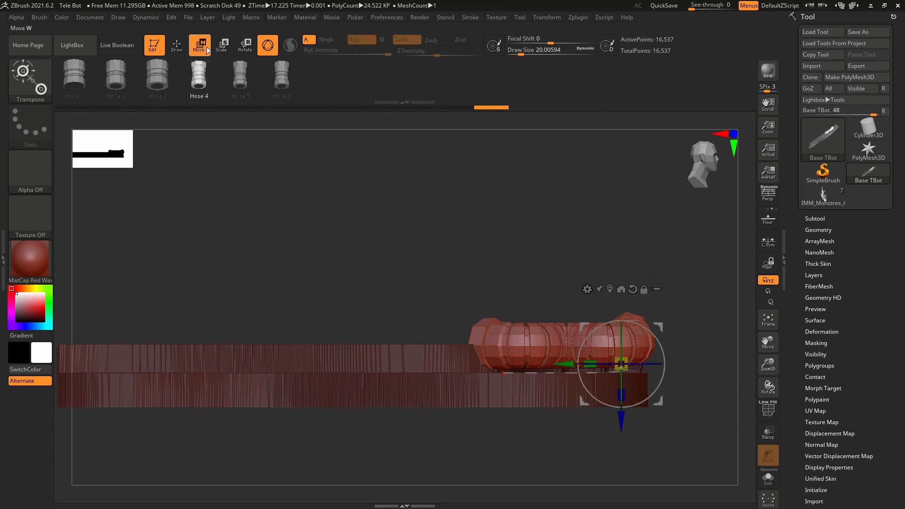
left_click_drag(619, 417, 612, 444)
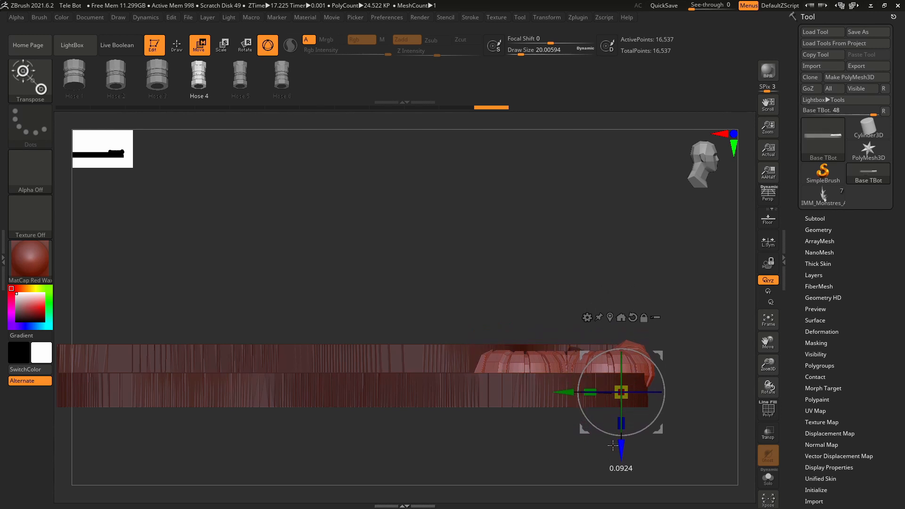
left_click_drag(691, 408, 687, 387)
left_click_drag(624, 389, 637, 407)
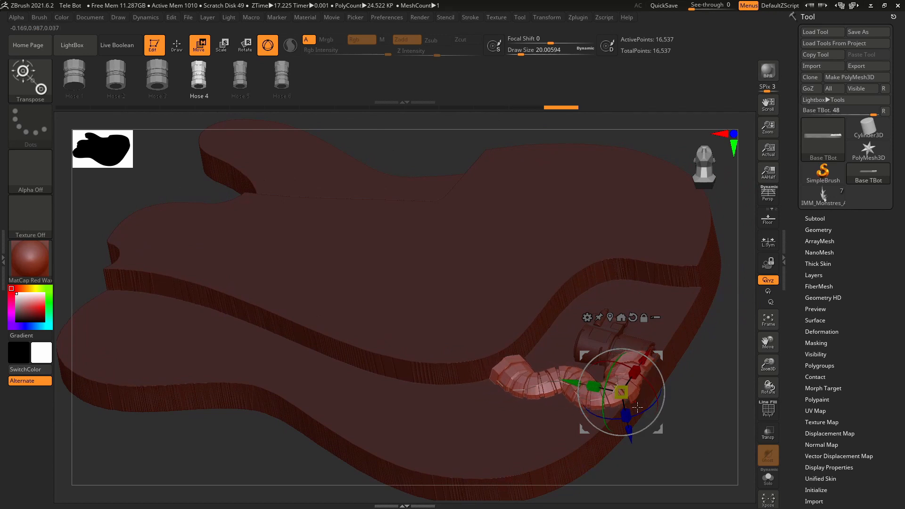
left_click_drag(574, 382, 570, 380)
left_click_drag(705, 376, 727, 428)
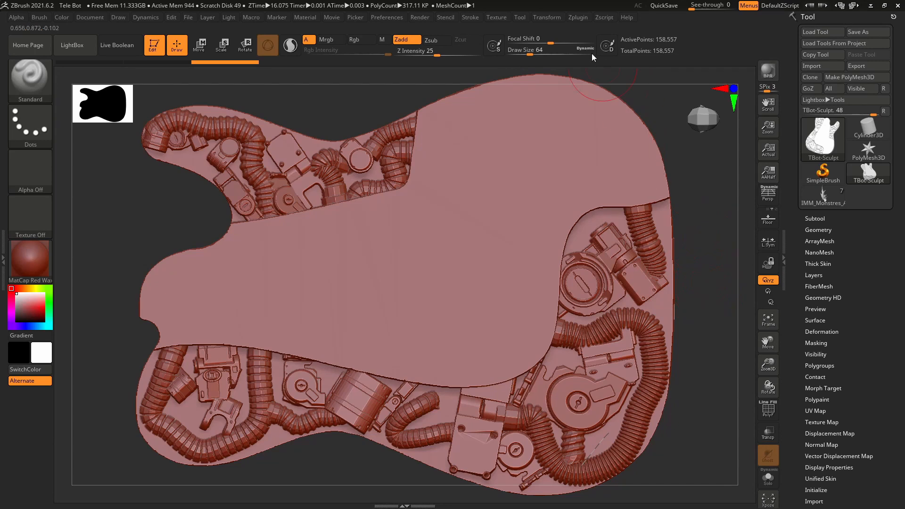
Open the 3D Print Hub STL export for the finished TBot-Sculpt body, and close it without saving.
left_click(523, 54)
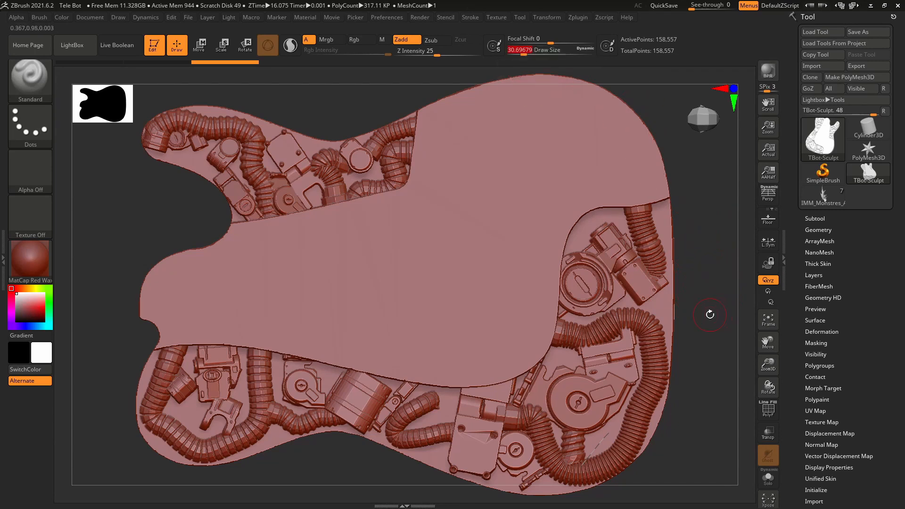
mouse_move(710, 392)
left_mouse_down()
mouse_move(711, 297)
mouse_move(697, 335)
mouse_move(704, 403)
mouse_move(706, 316)
mouse_move(723, 415)
mouse_move(714, 361)
mouse_move(738, 404)
mouse_move(703, 362)
mouse_move(708, 373)
left_mouse_up()
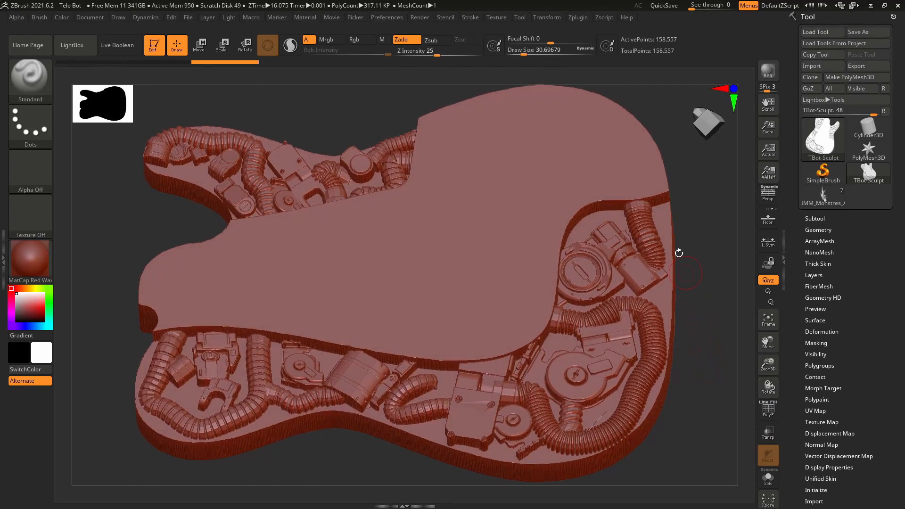
left_click(579, 18)
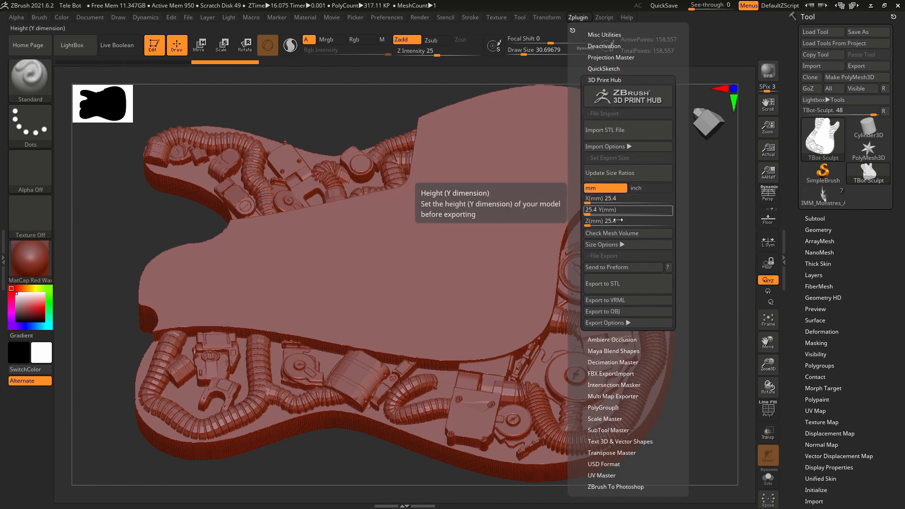
left_click(615, 284)
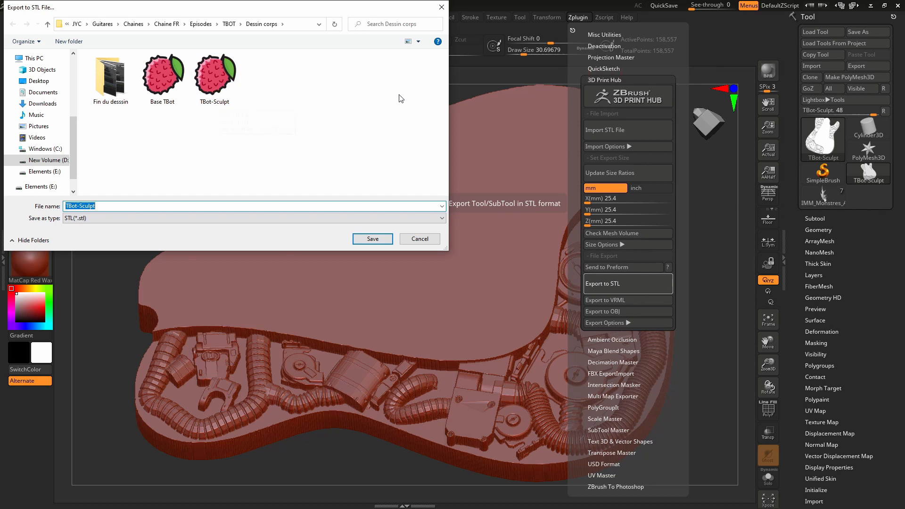
left_click(441, 7)
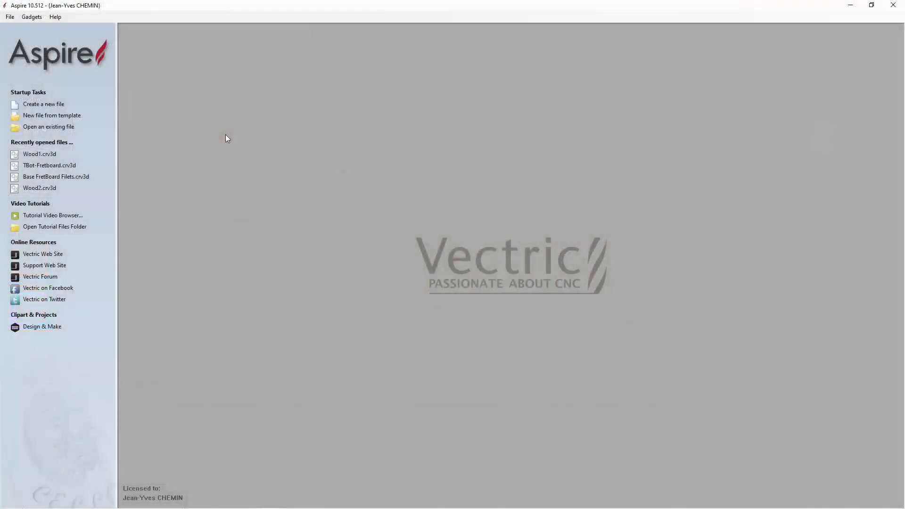
In Aspire, create a 340 × 420 × 42 mm job with the modeling resolution set to Very High (7 x Slower).
left_click(45, 105)
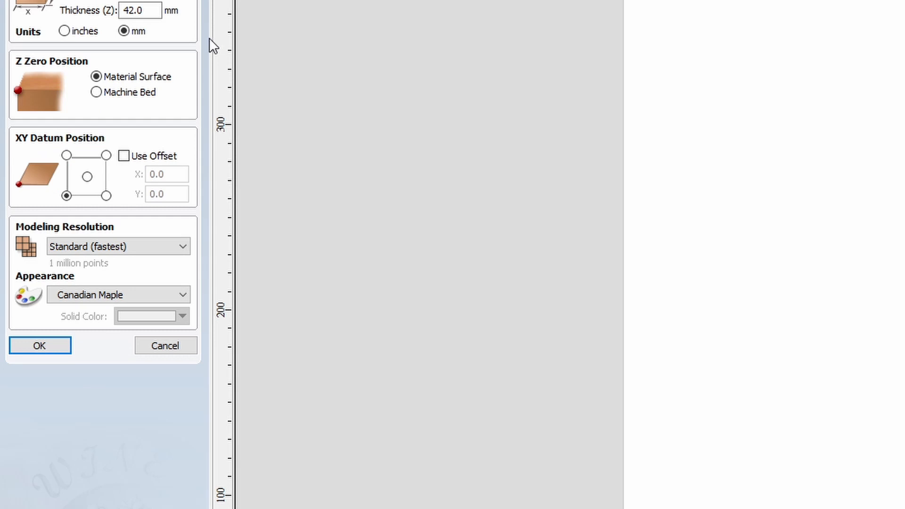
left_click(182, 248)
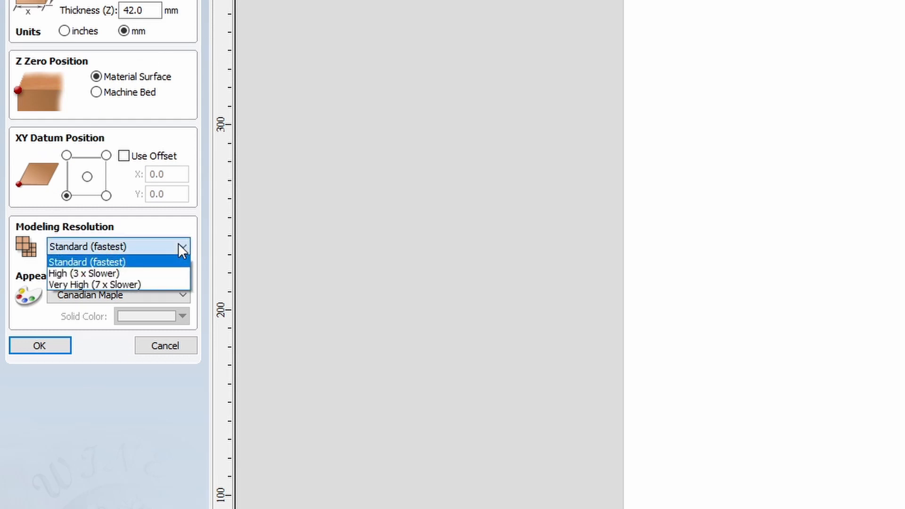
left_click(101, 284)
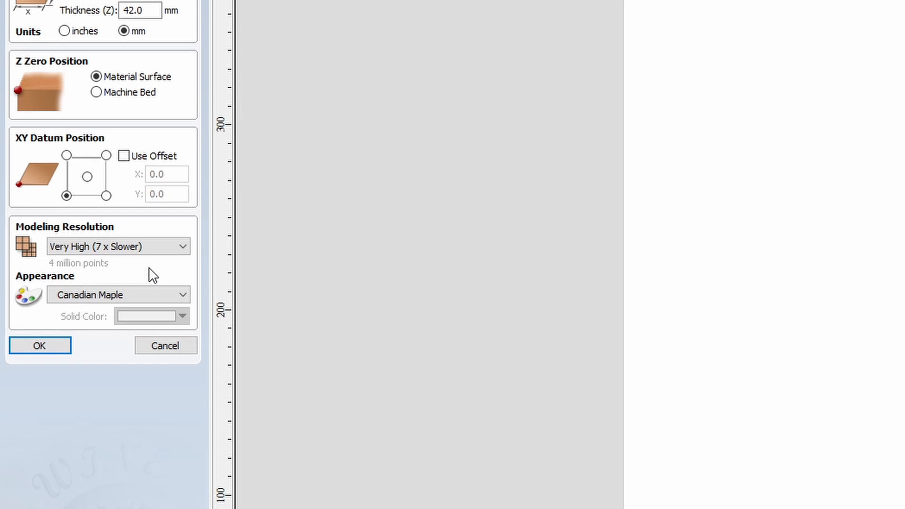
left_click(54, 345)
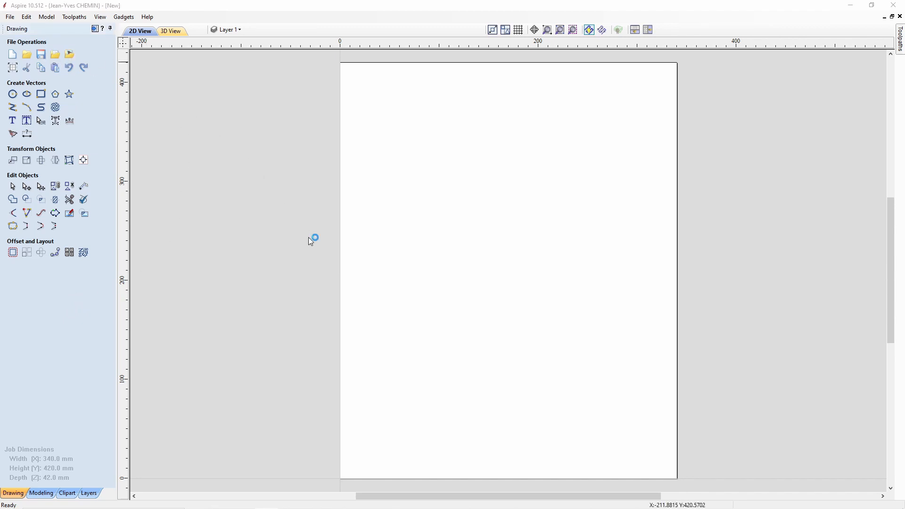
Import the guitar body vectors into the job and center them on the material in both directions.
double_click(457, 276)
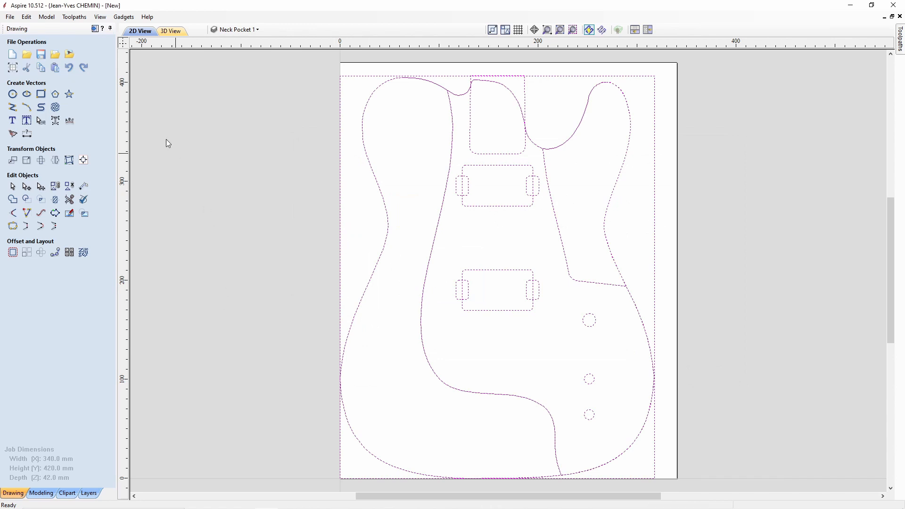
left_click(83, 161)
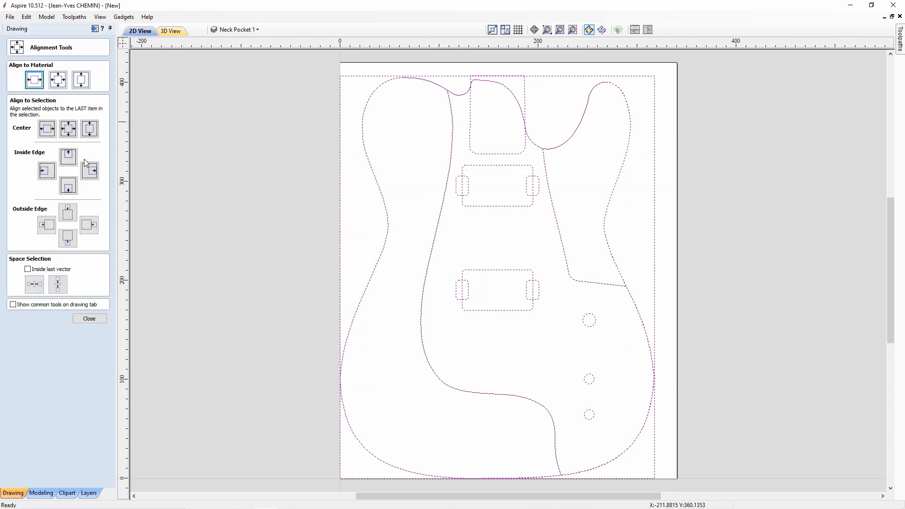
left_click(59, 81)
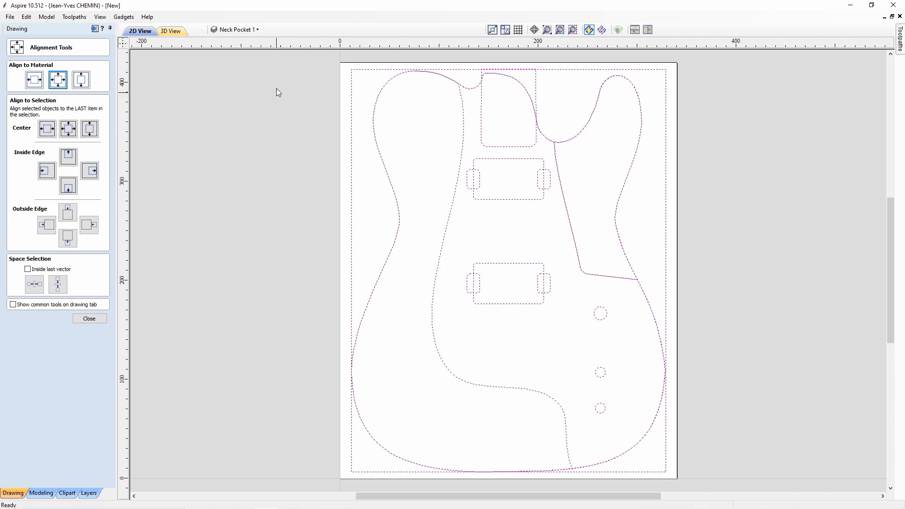
Hide all the guitar vector layers except CacheDroit and CacheGauche, and close the alignment tools.
left_click(244, 31)
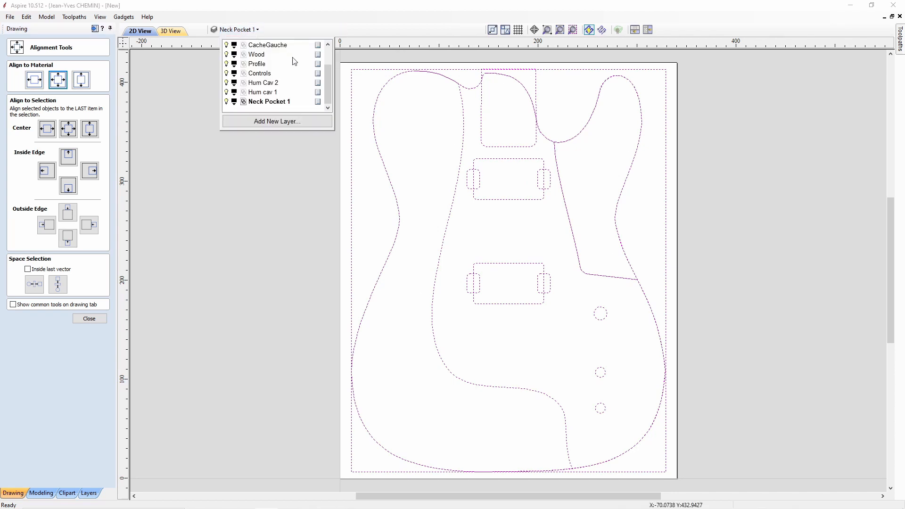
left_click_drag(323, 83, 326, 57)
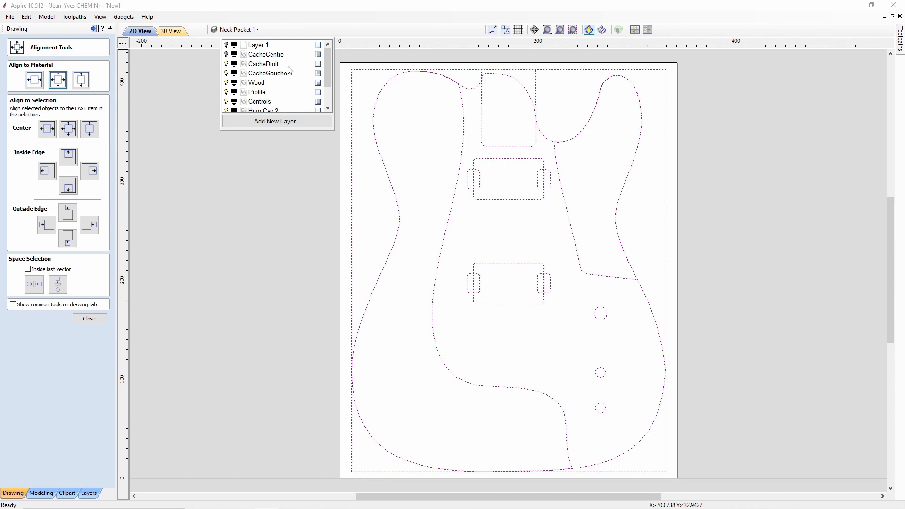
left_click(227, 83)
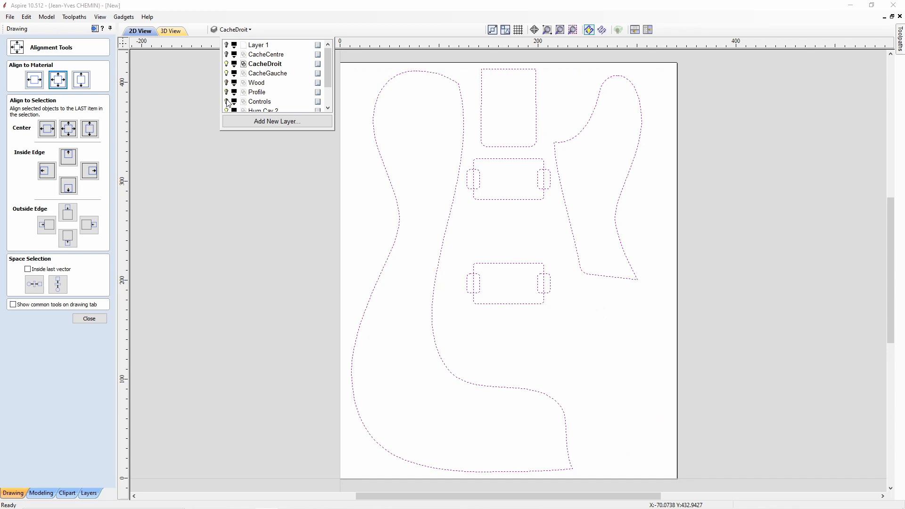
left_click_drag(327, 72, 327, 96)
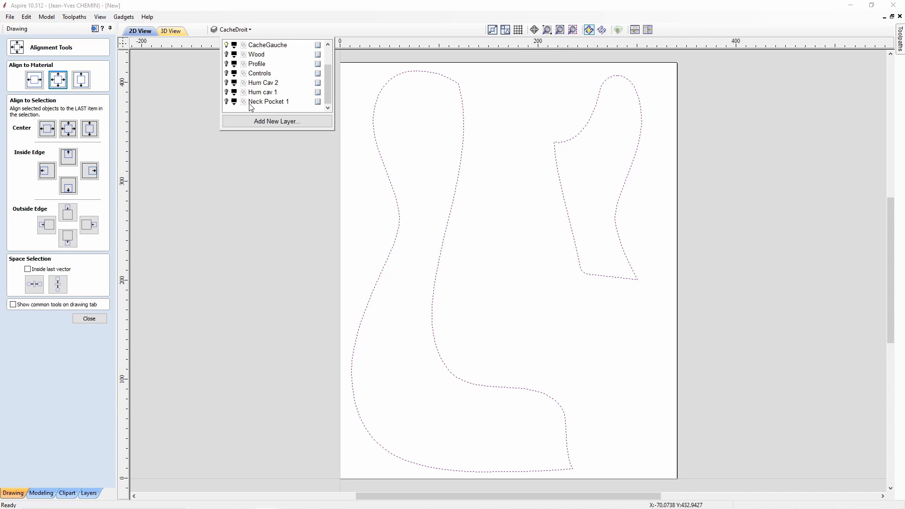
left_click(213, 158)
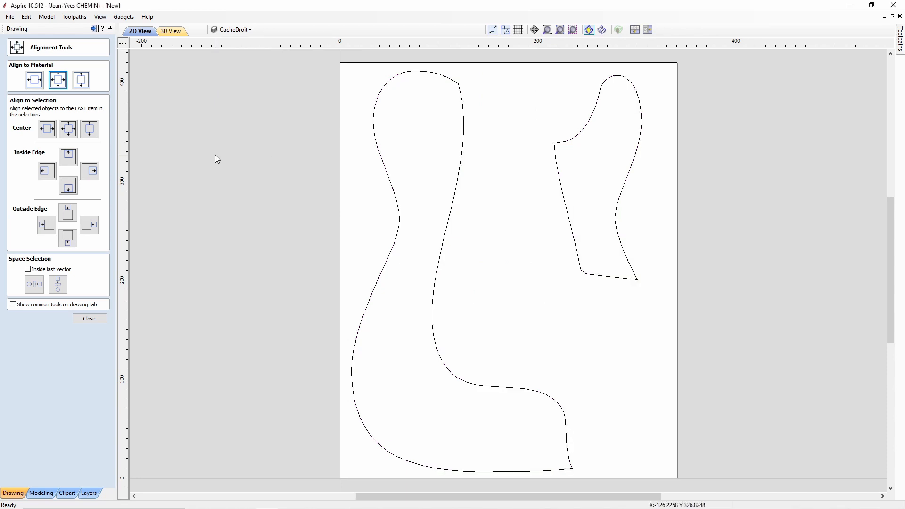
left_click(90, 319)
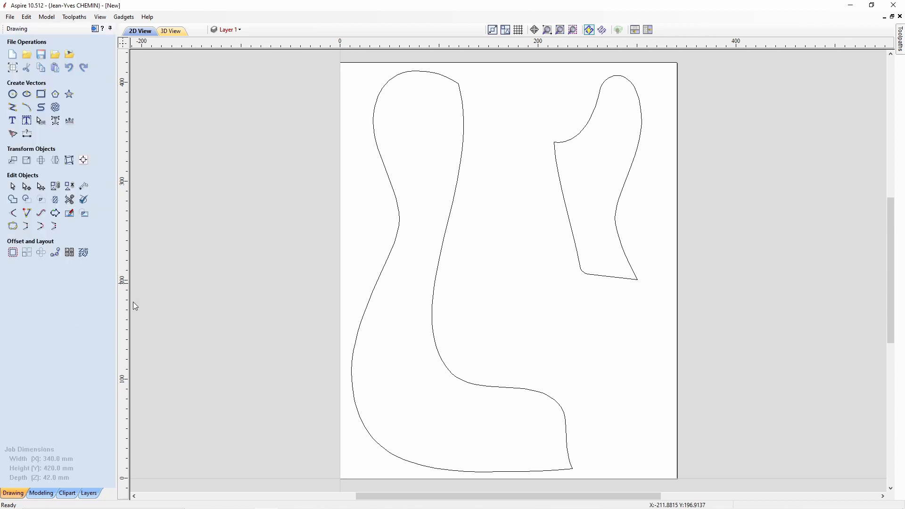
Import the TBot-Sculpt 3D model from the Dessin corps folder.
left_click(44, 493)
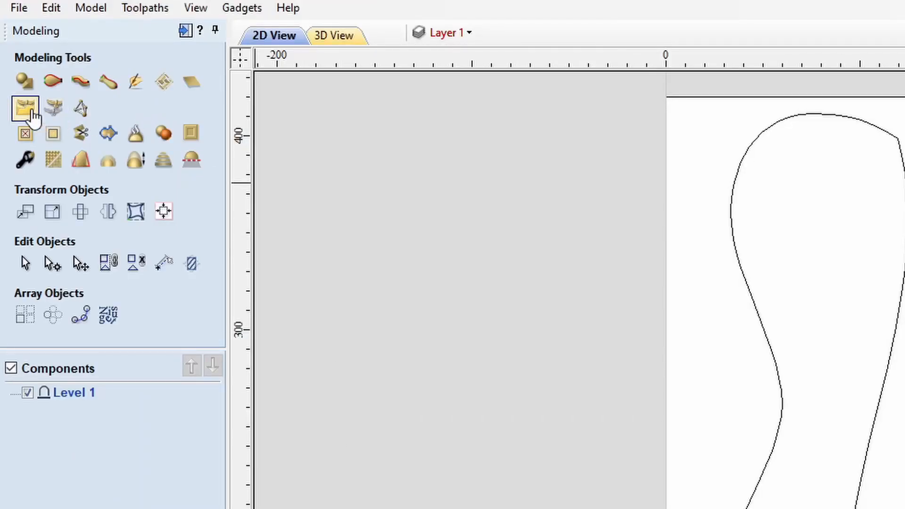
left_click(33, 115)
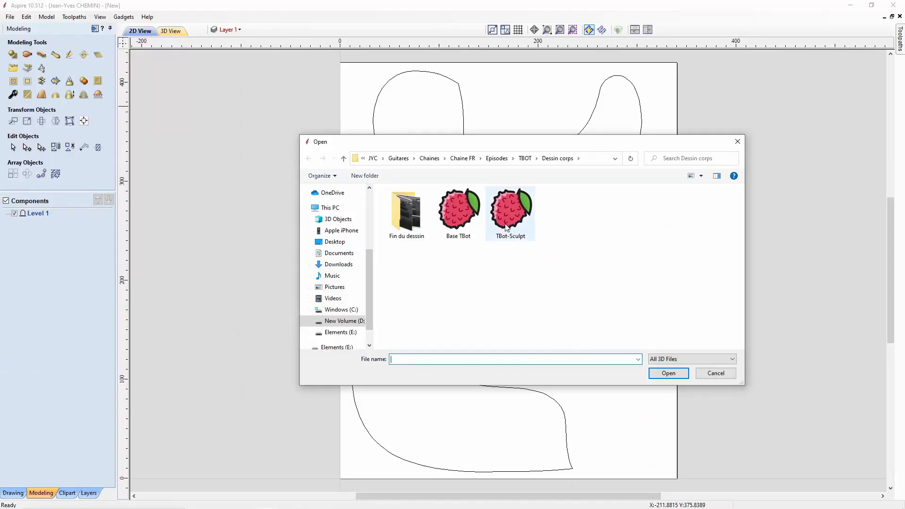
double_click(507, 227)
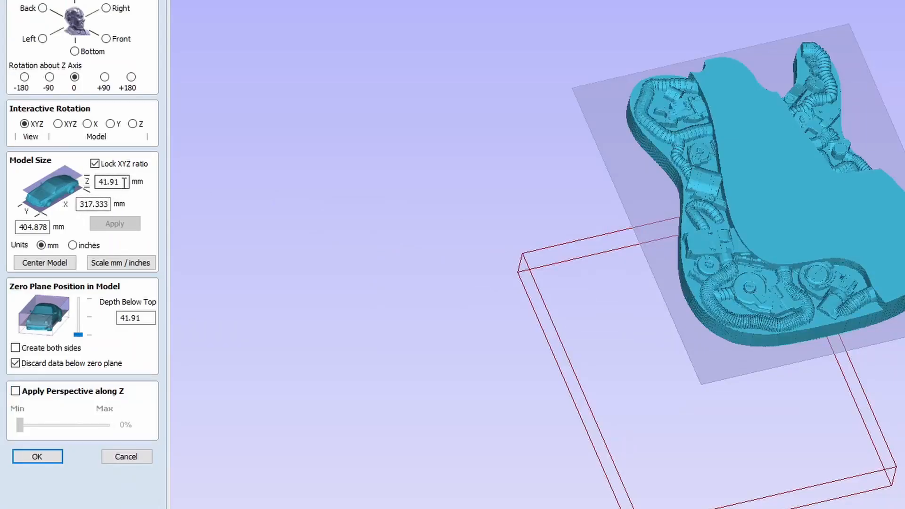
Center the imported model in the job, set its zero plane 41.91 mm below the top, and accept the orientation.
left_click(56, 262)
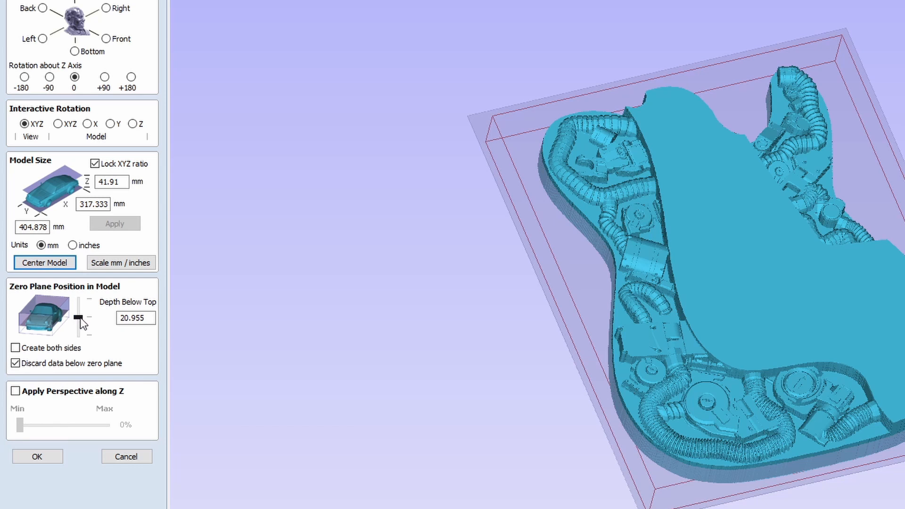
left_click_drag(81, 321, 80, 365)
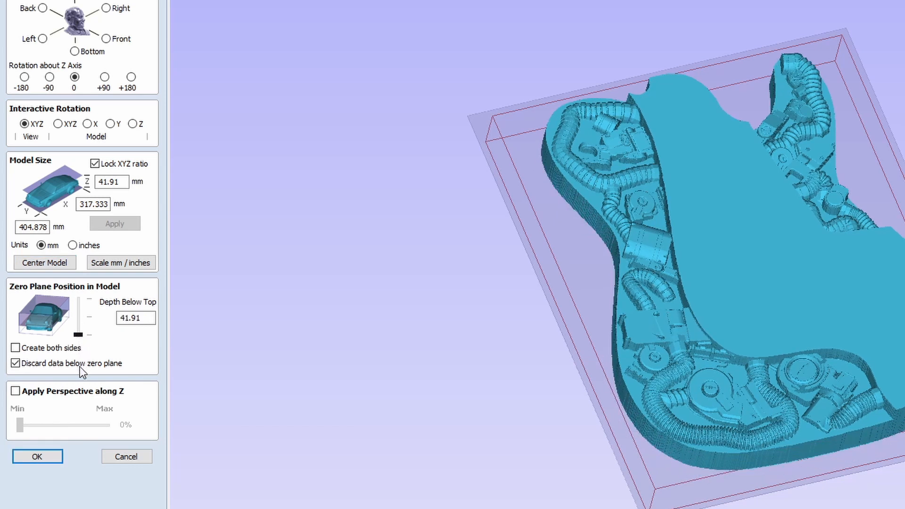
left_click_drag(259, 338, 322, 316)
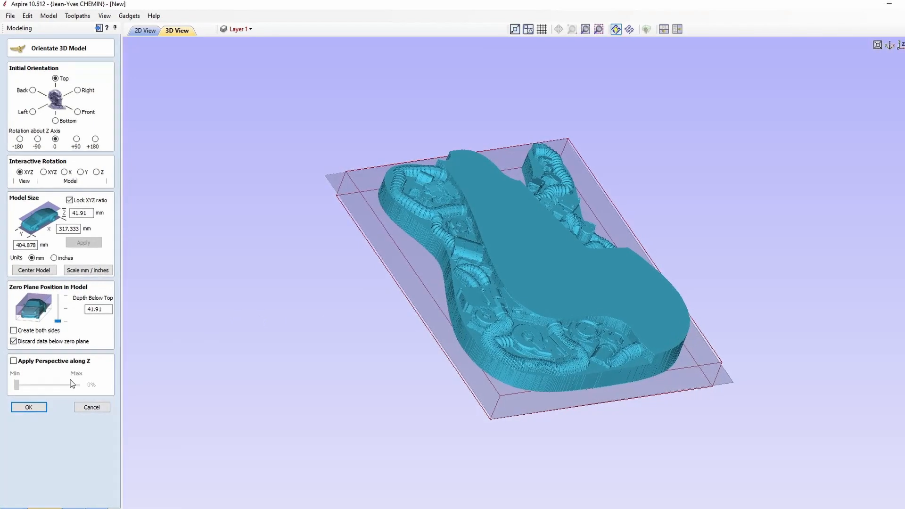
left_click(29, 409)
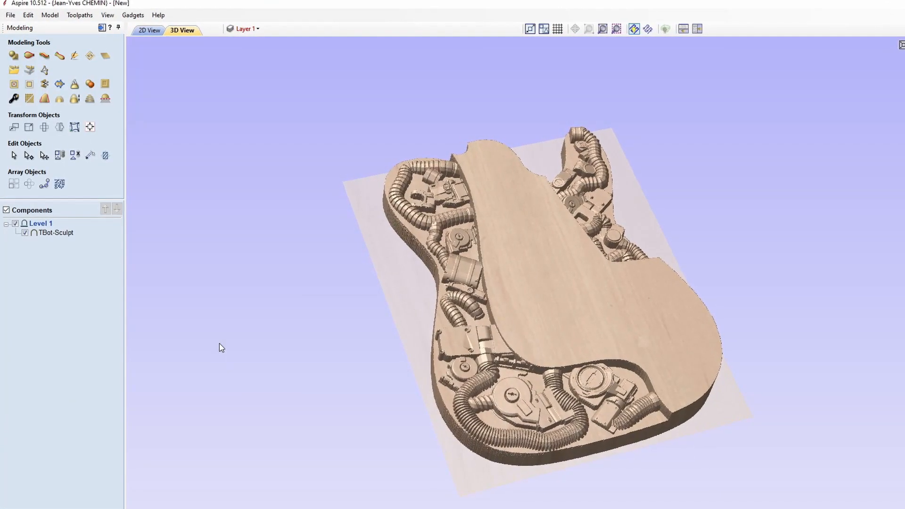
left_click_drag(734, 144, 706, 142)
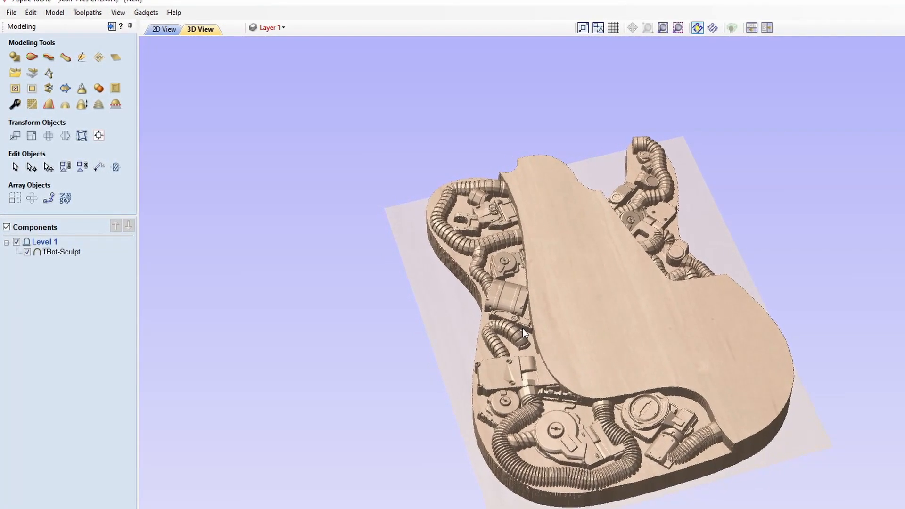
Duplicate the TBot-Sculpt component, hide the original, and show the copy in the 2D view.
left_click(68, 257)
right_click(67, 258)
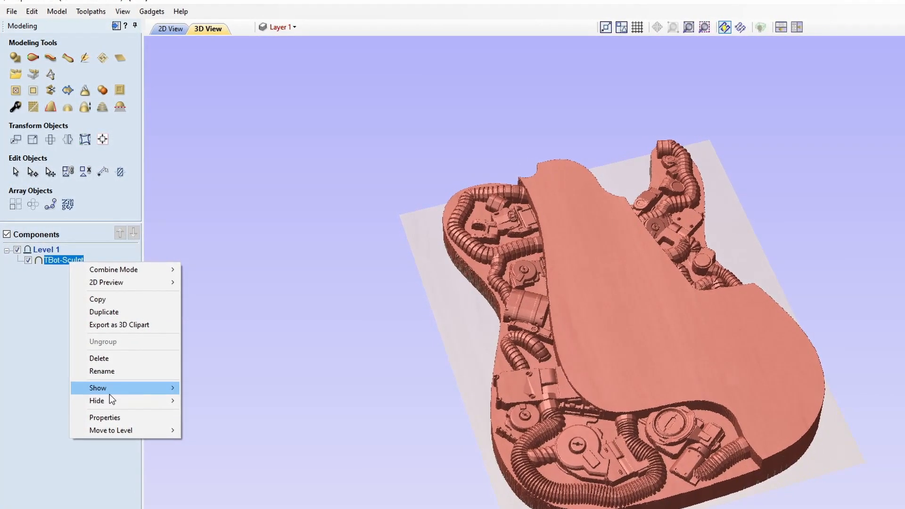
left_click(123, 313)
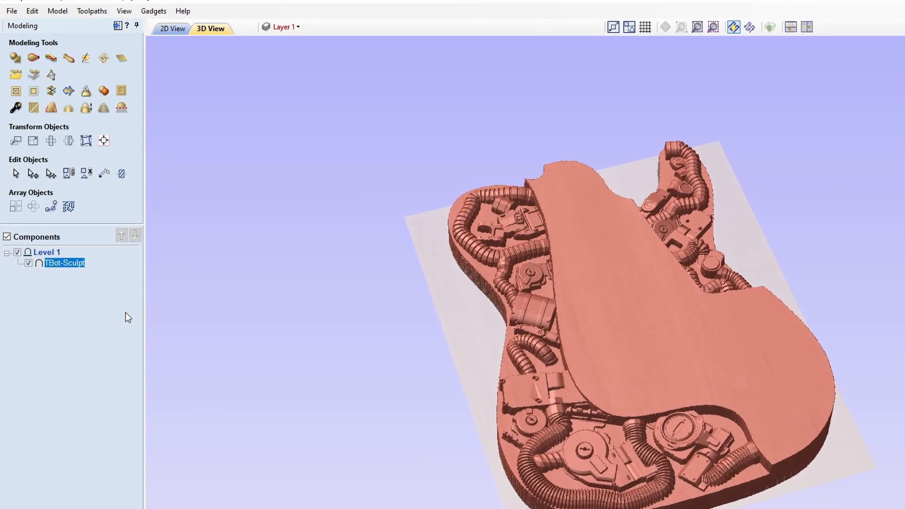
left_click(125, 313)
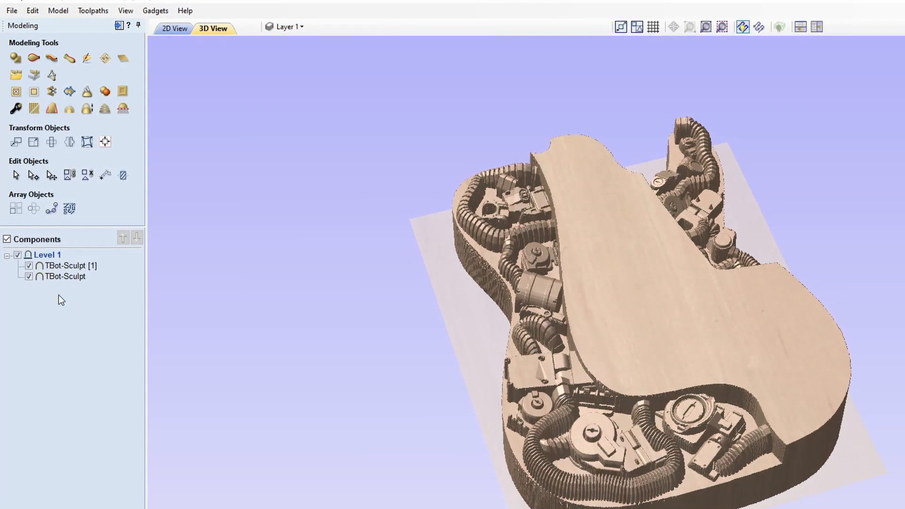
left_click(27, 278)
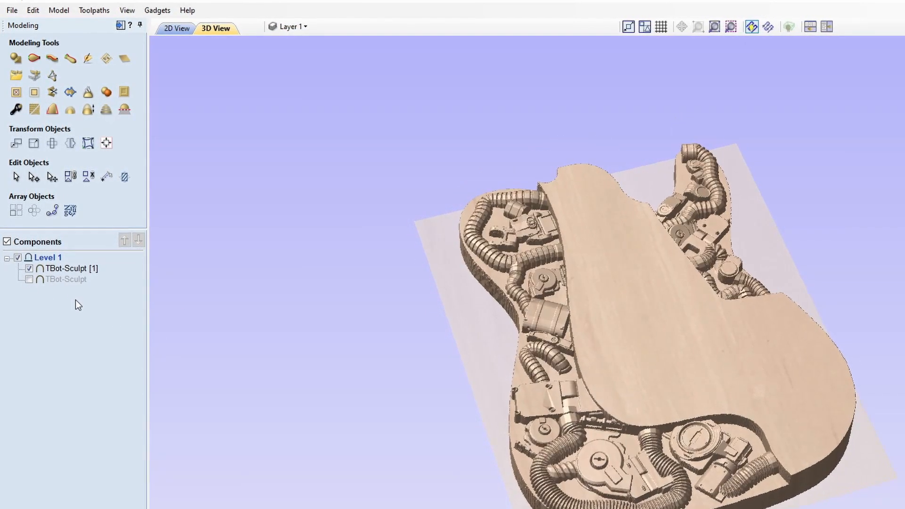
left_click(185, 29)
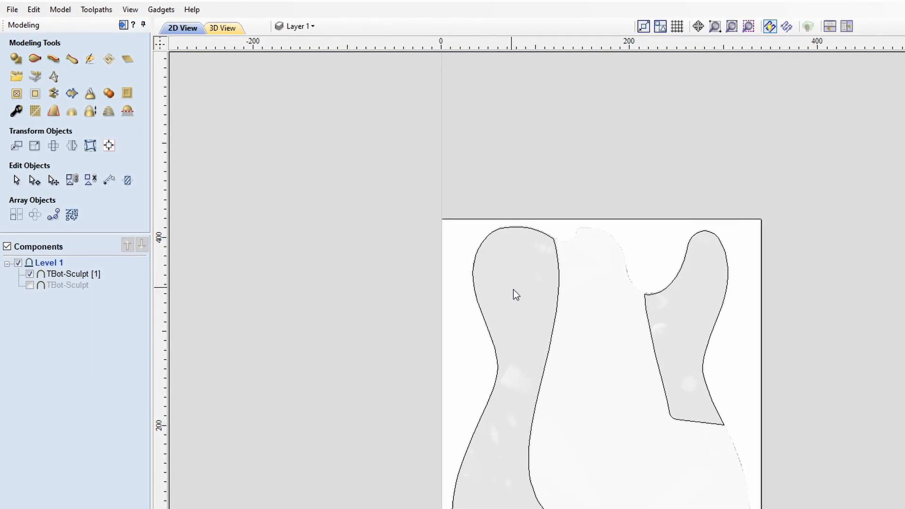
Reshape the inner edge of the CacheGauche cover vector by adjusting its upper curve handle to match the sculpted area's boundary.
left_click(79, 274)
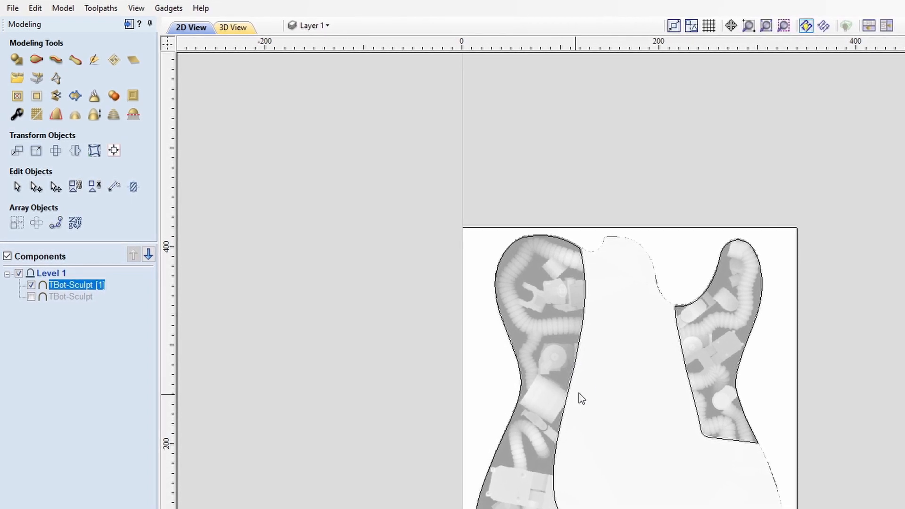
scroll(601, 371, "up", 5)
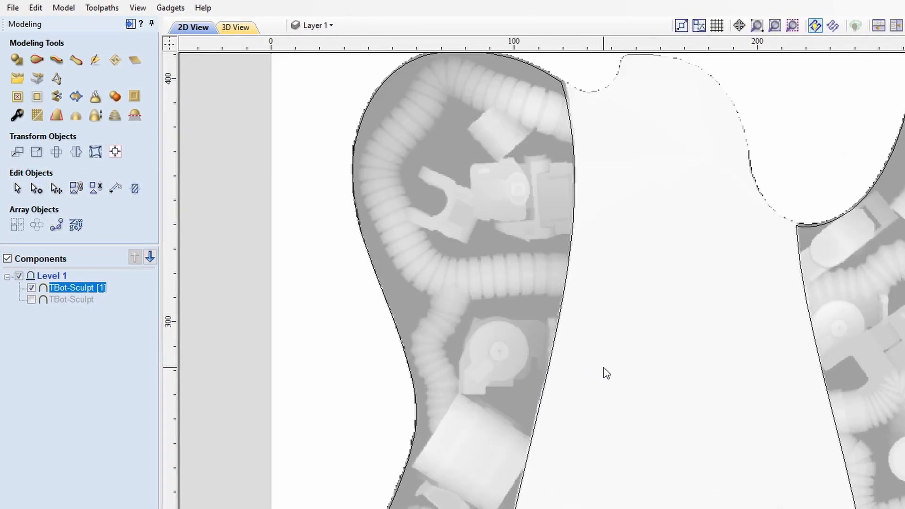
scroll(567, 371, "up", 2)
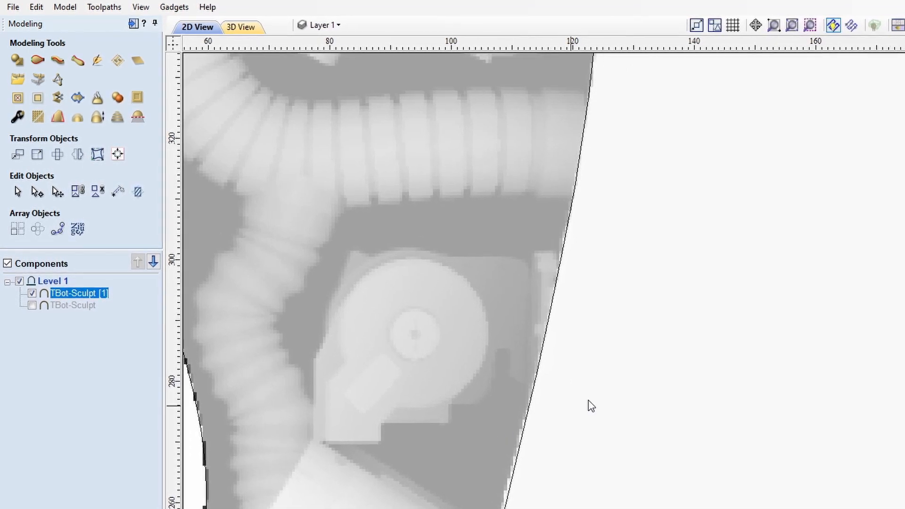
scroll(666, 347, "down", 3)
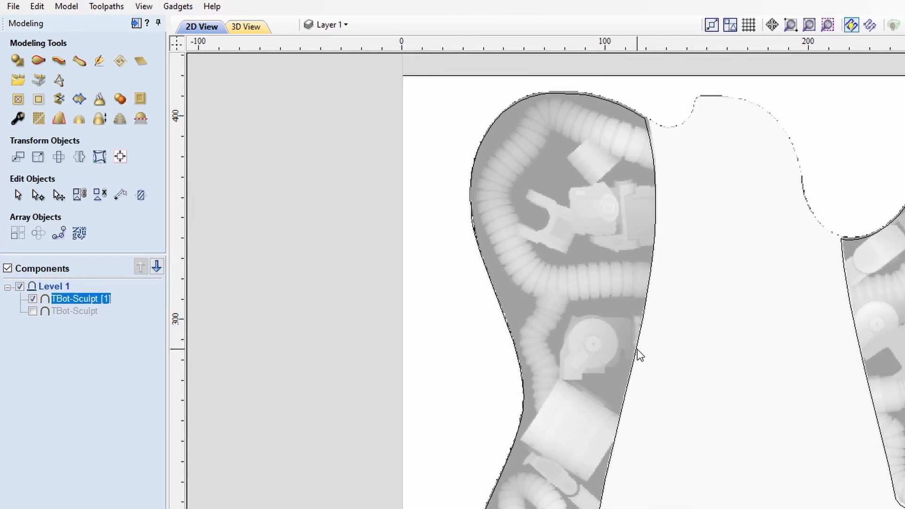
left_click(639, 350)
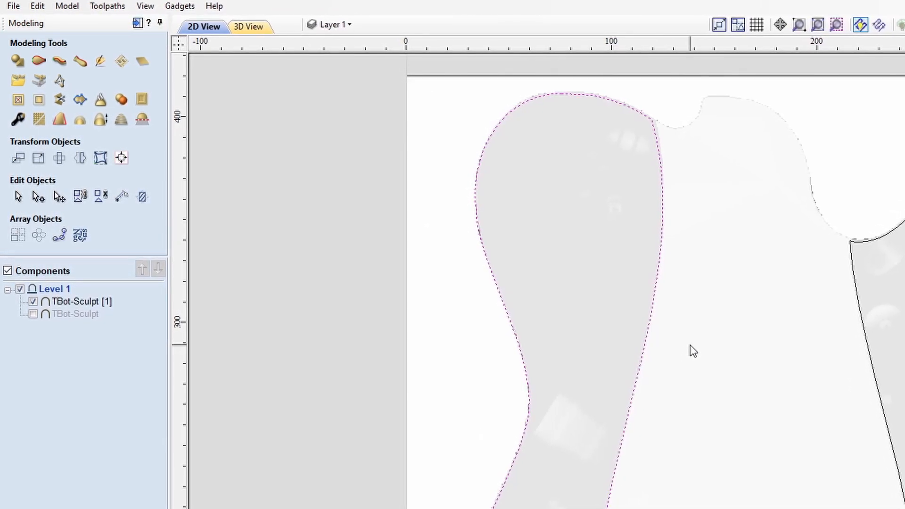
key("n")
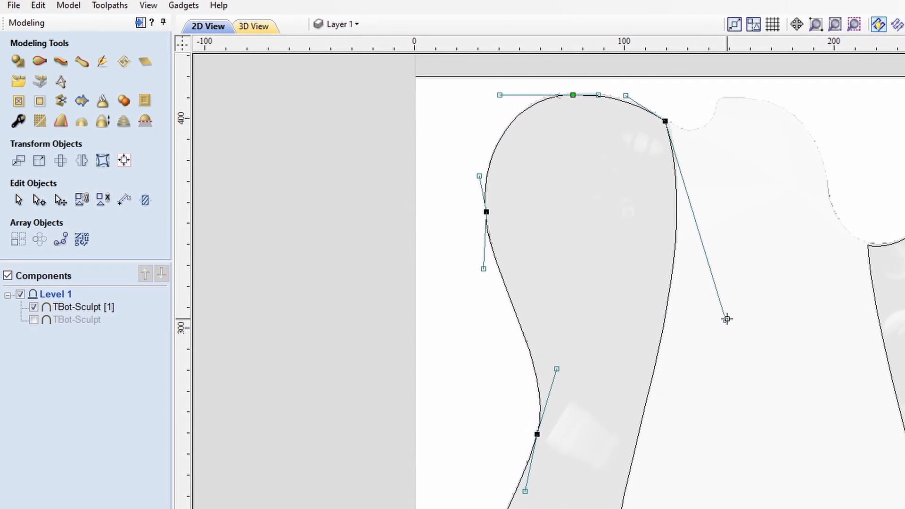
left_click_drag(728, 319, 750, 335)
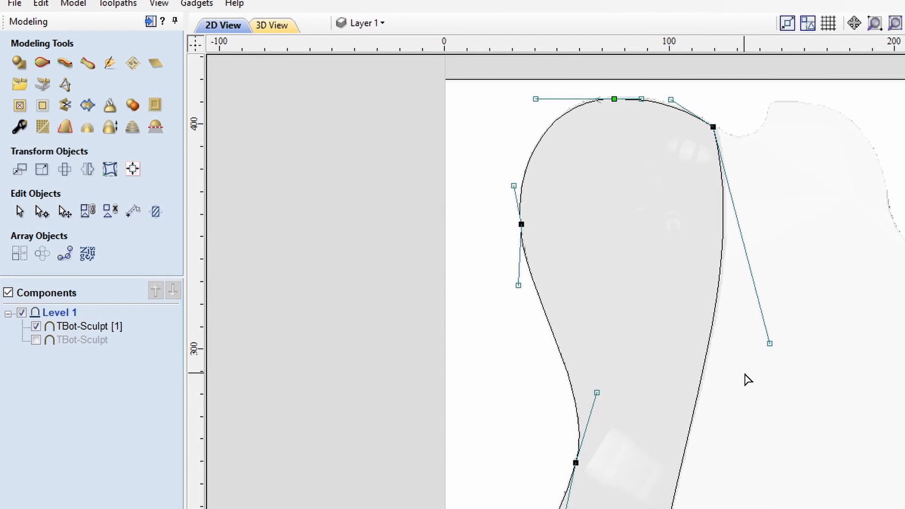
key("n")
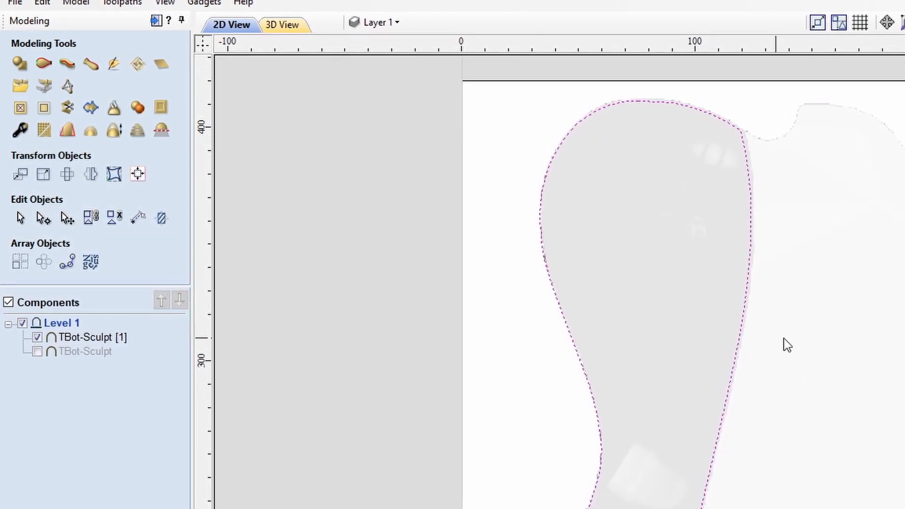
Clear everything outside the CacheGauche vector from the TBot-Sculpt copy and check the trimmed component in 3D.
left_click(835, 387)
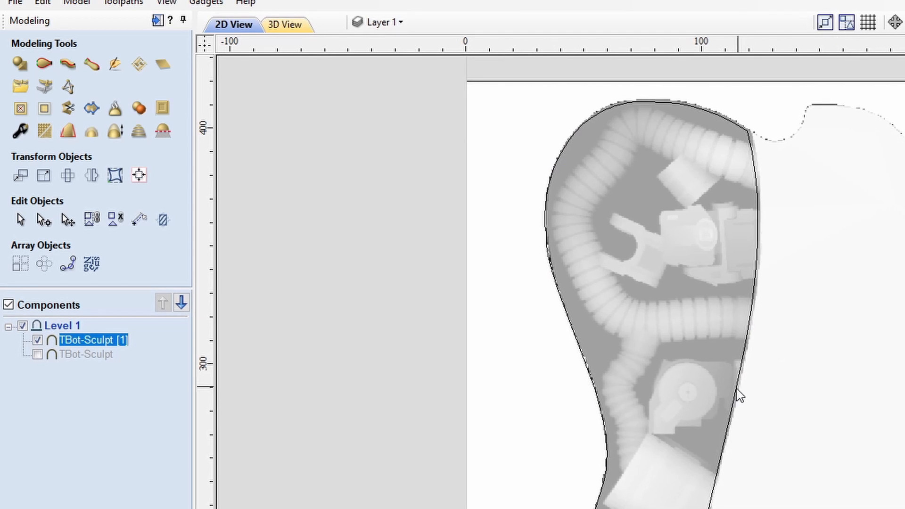
left_click(738, 403)
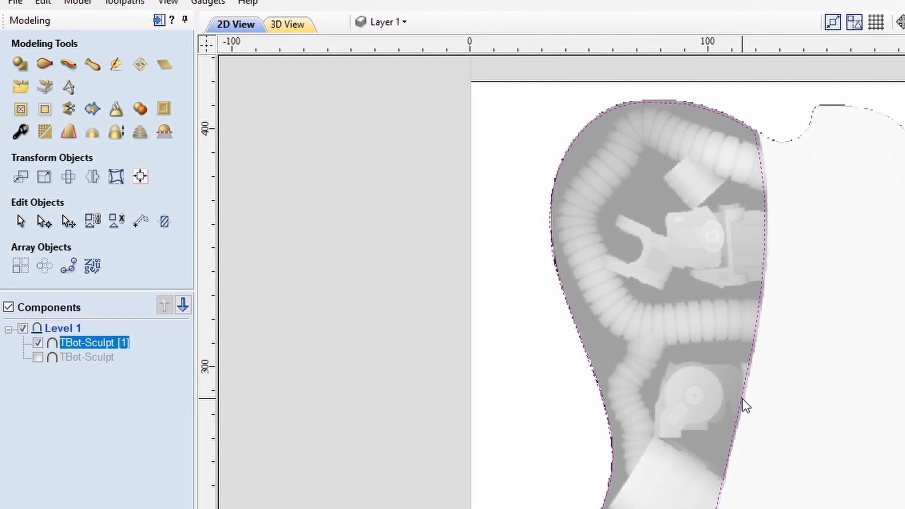
left_click(45, 111)
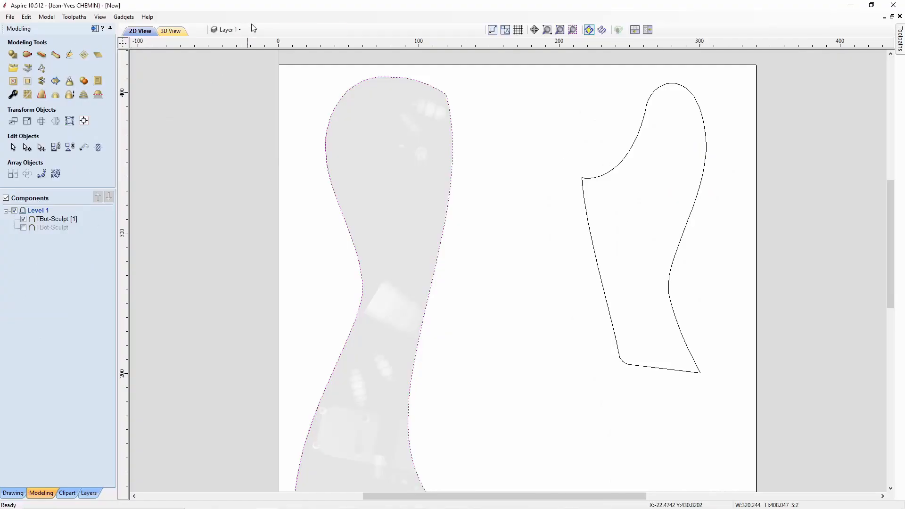
left_click(171, 31)
left_click_drag(227, 155, 218, 182)
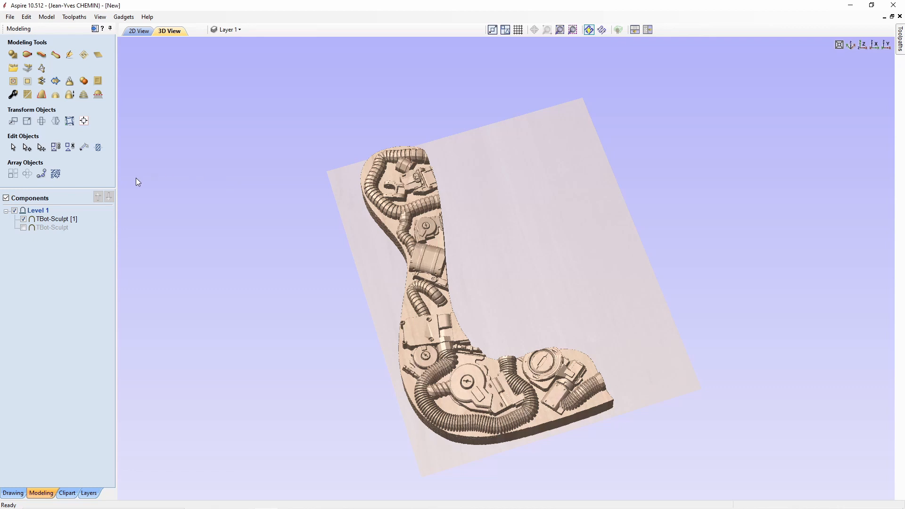
Hide the trimmed TBot-Sculpt copy and show the original component in the 2D view.
left_click(23, 219)
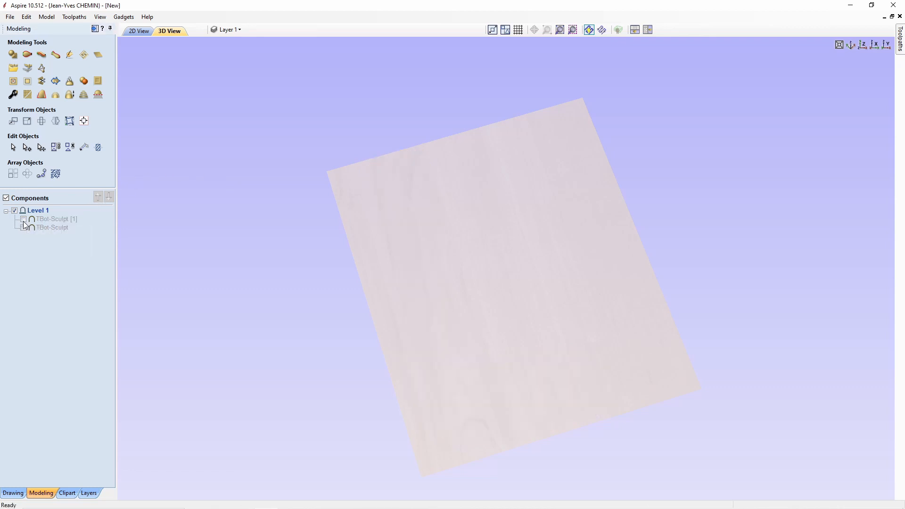
left_click(23, 227)
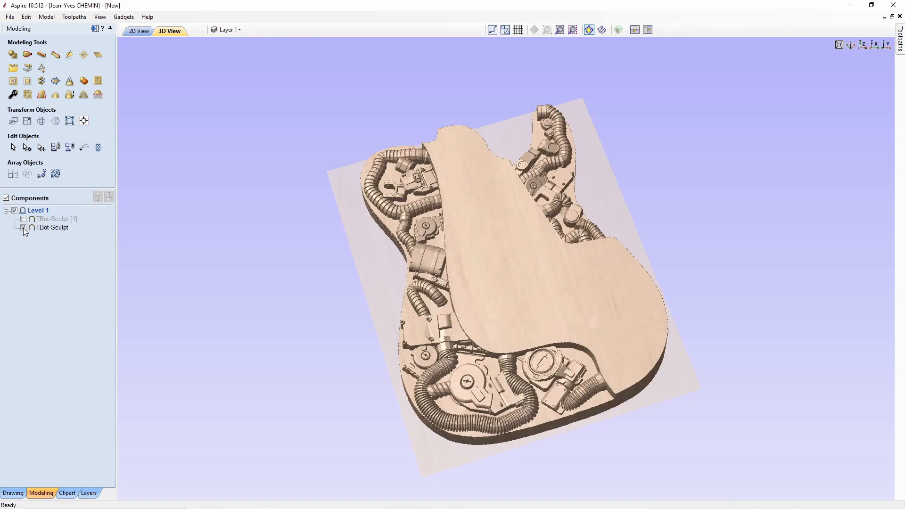
left_click(141, 31)
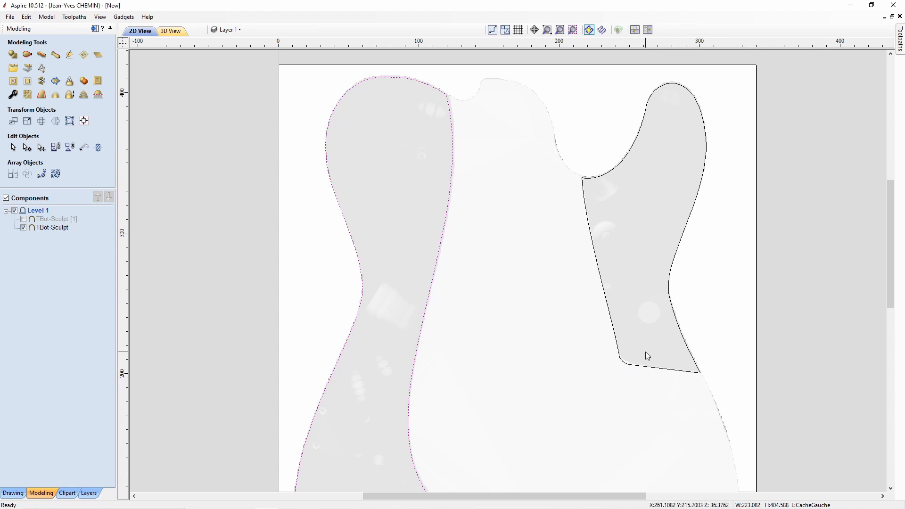
Edit the CacheDroit vector's nodes, raising its rounded lower corner about 2 mm and moving its upper inner corner about 1 mm inward.
left_click(650, 368)
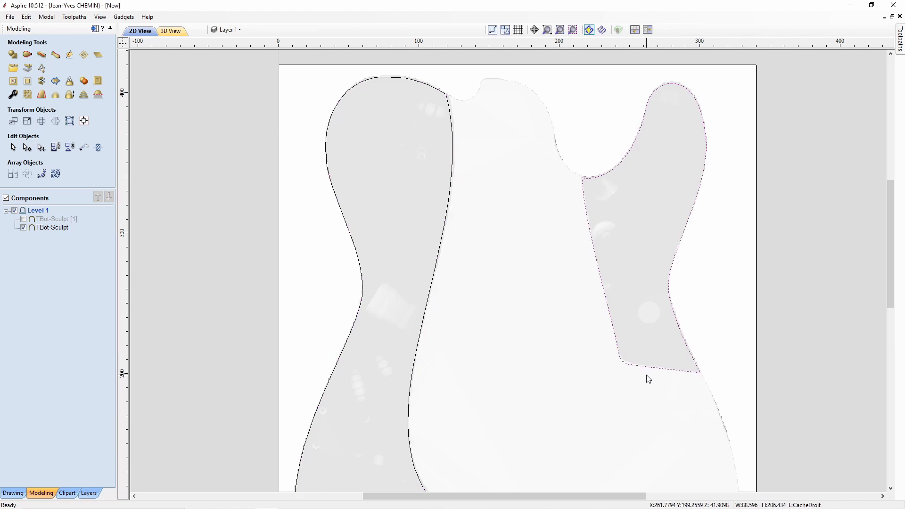
key("n")
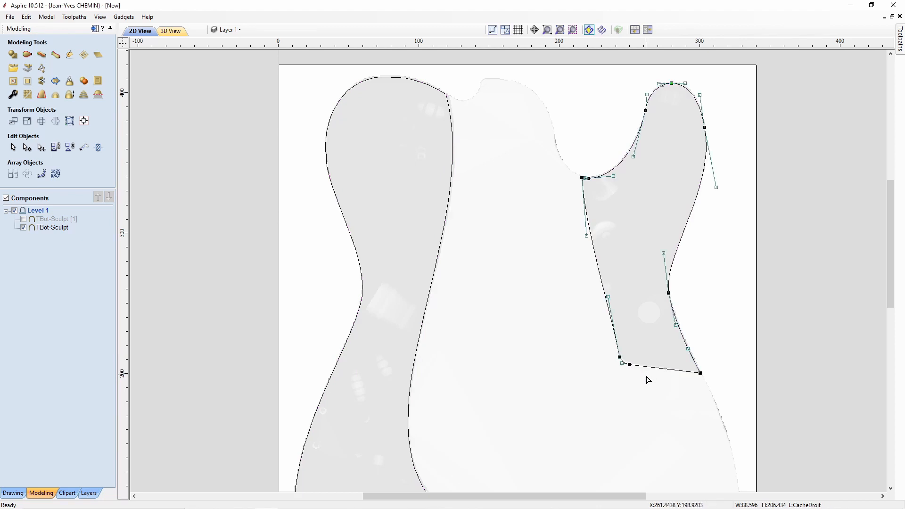
scroll(651, 378, "up", 3)
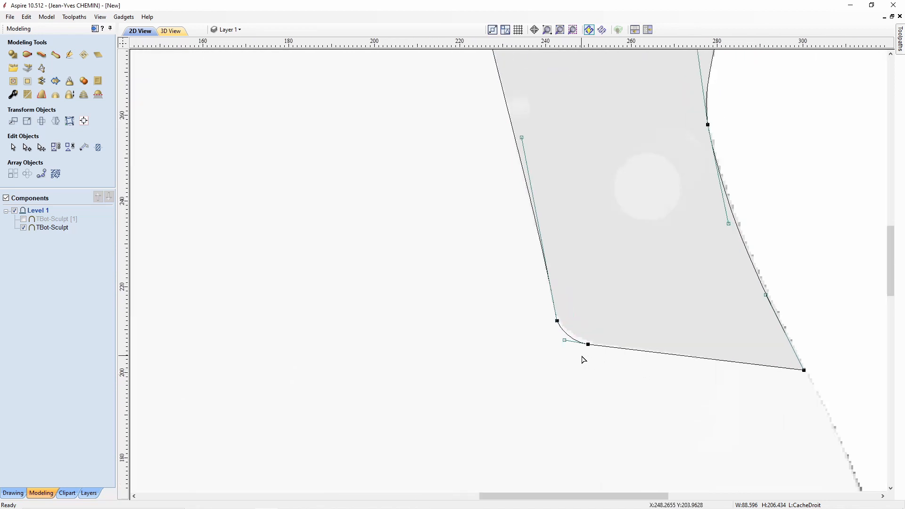
left_click_drag(541, 313, 590, 338)
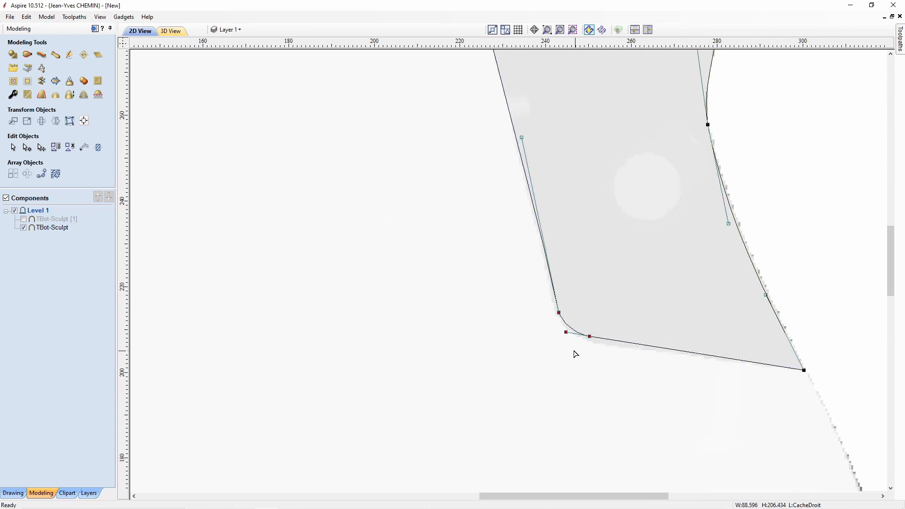
left_click_drag(890, 268, 882, 203)
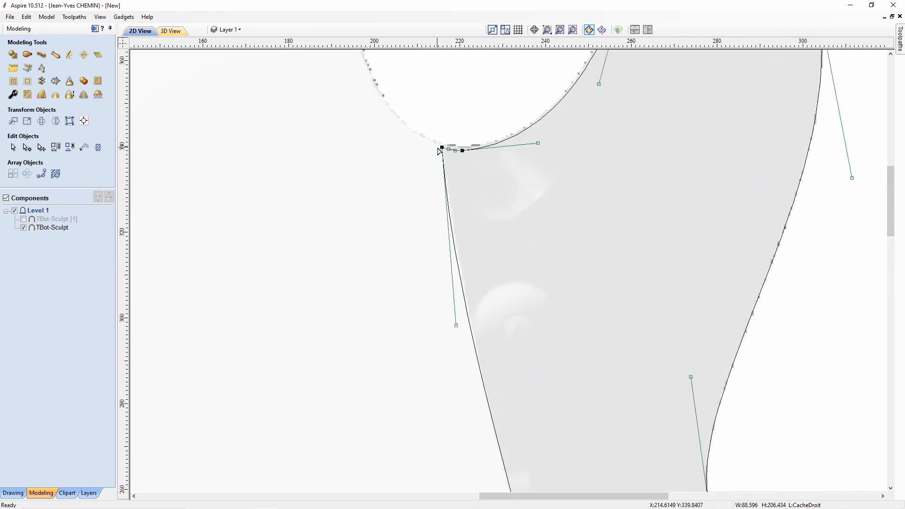
left_click_drag(442, 146, 446, 148)
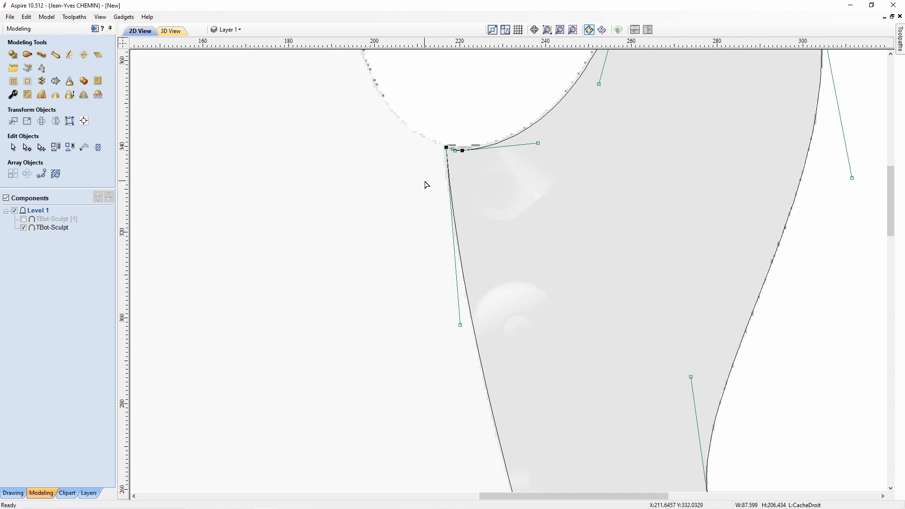
scroll(428, 183, "down", 5)
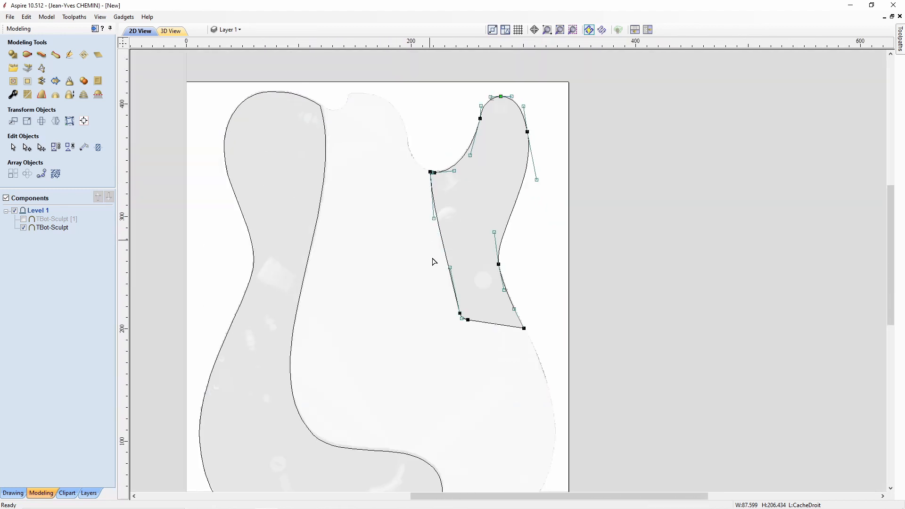
key("n")
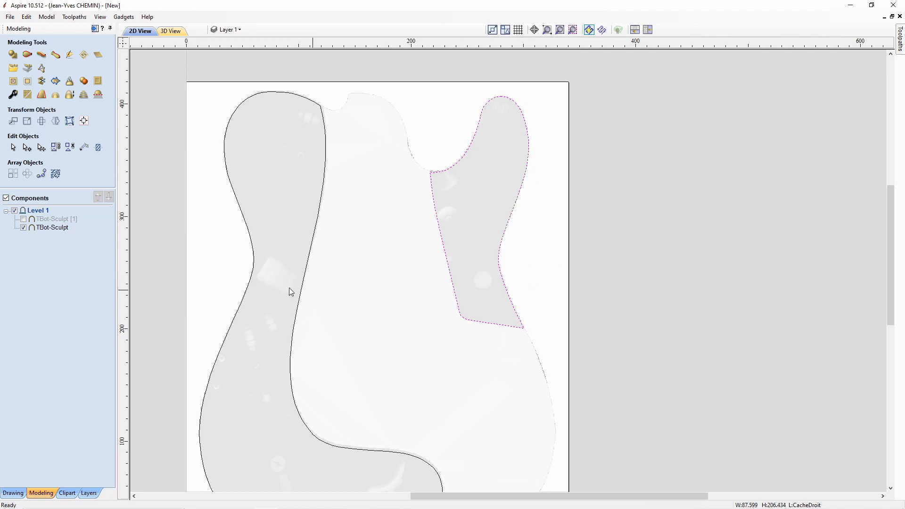
Clear everything outside the CacheDroit vector from the original TBot-Sculpt and show both trimmed components in 3D.
left_click(64, 228)
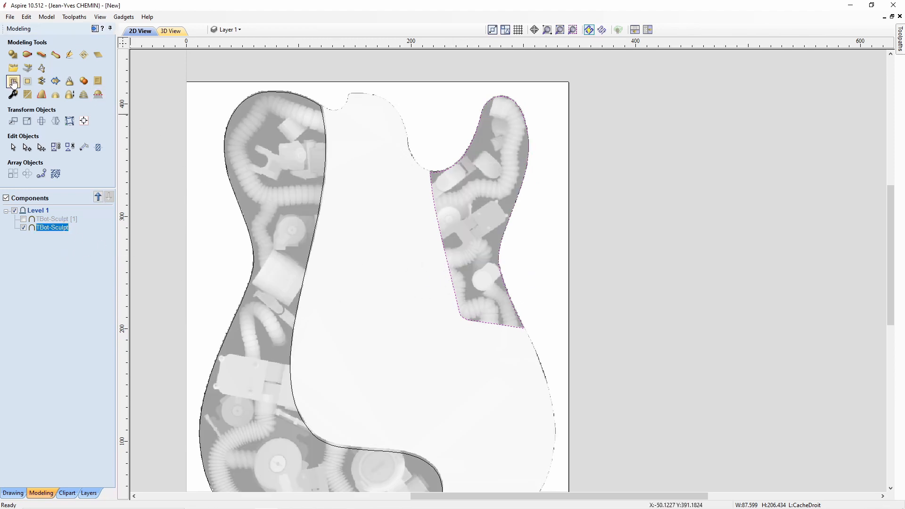
left_click(26, 82)
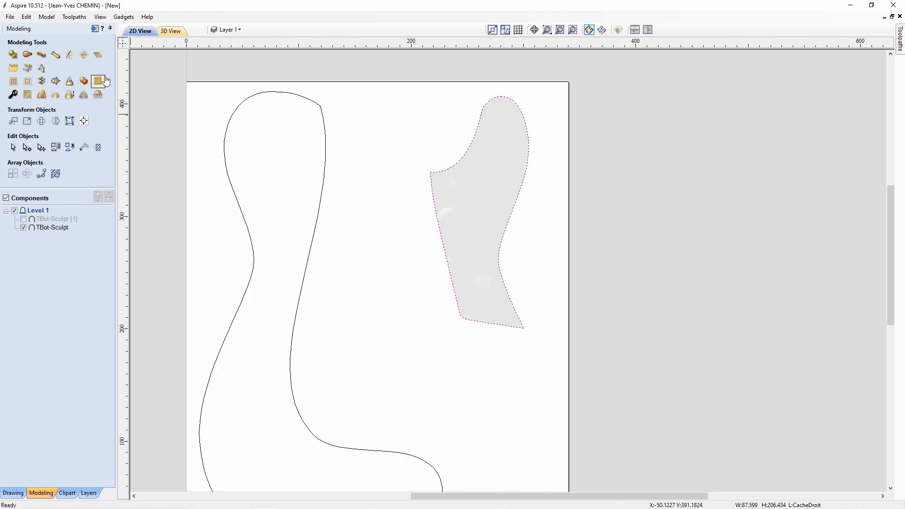
left_click(179, 34)
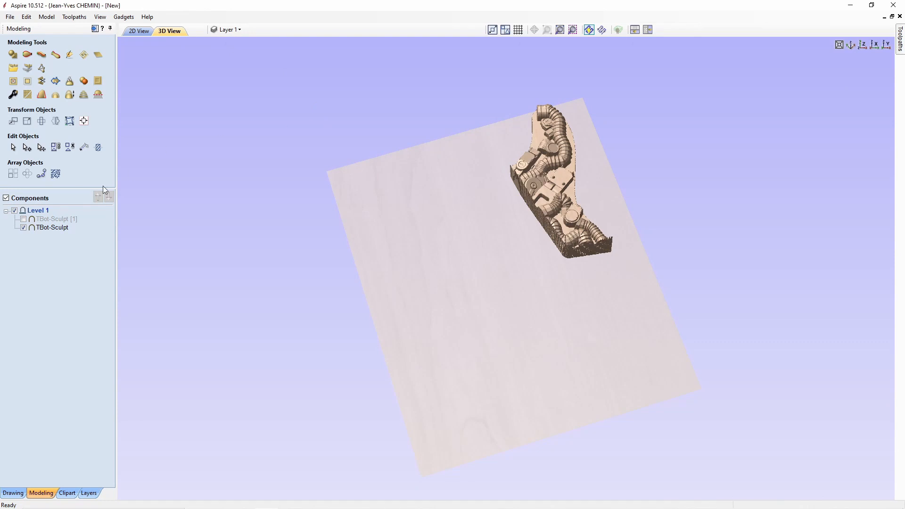
left_click(24, 219)
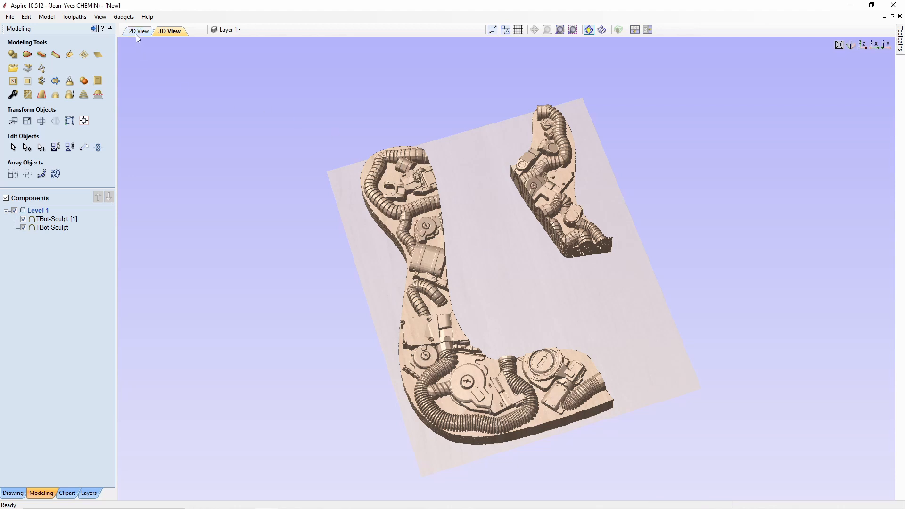
Switch to the toolpath tools and select both trimmed components in the 2D view.
left_click(95, 29)
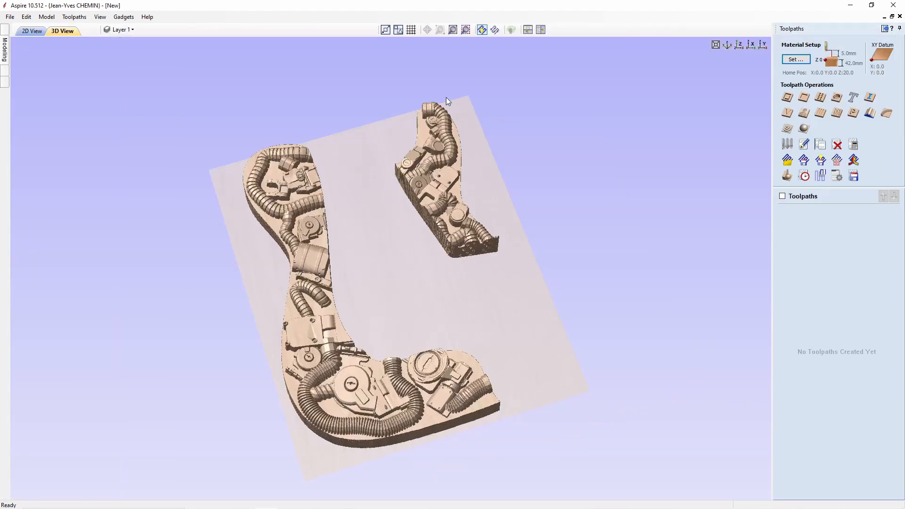
left_click(32, 31)
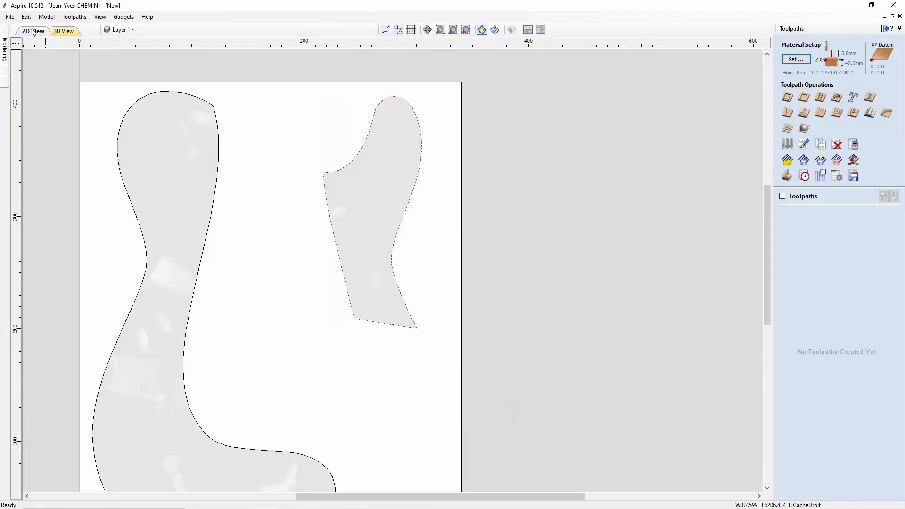
left_click(166, 182)
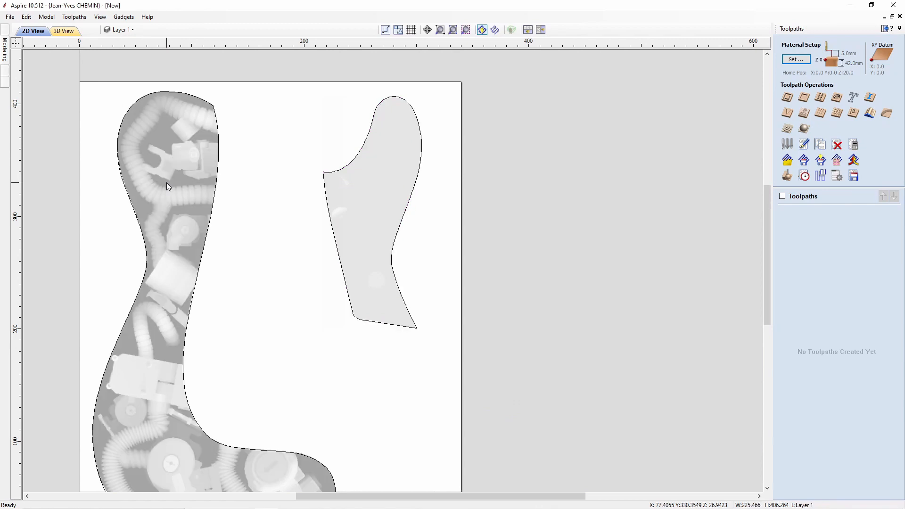
left_click(363, 211, "shift")
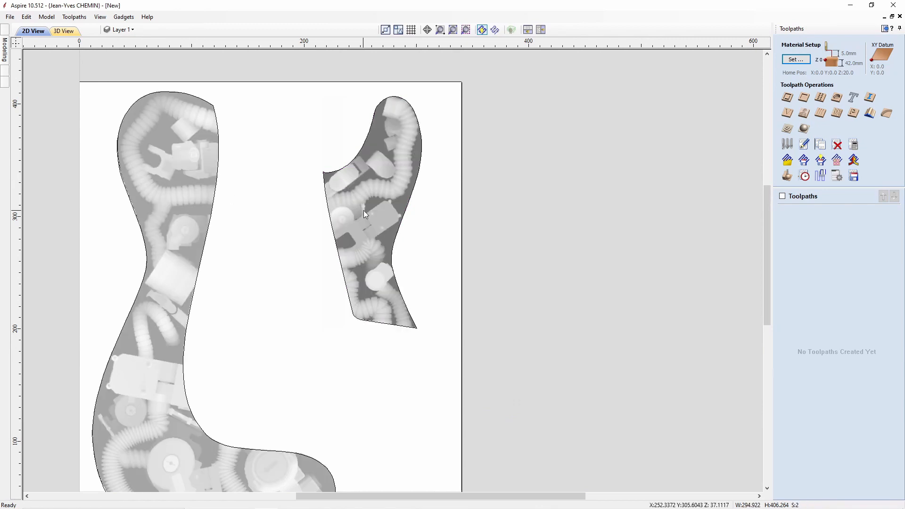
Start a rough machining toolpath with the existing material setup, using the metric 6 mm End Mill with its pass depth set to 1.5 mm.
left_click(790, 126)
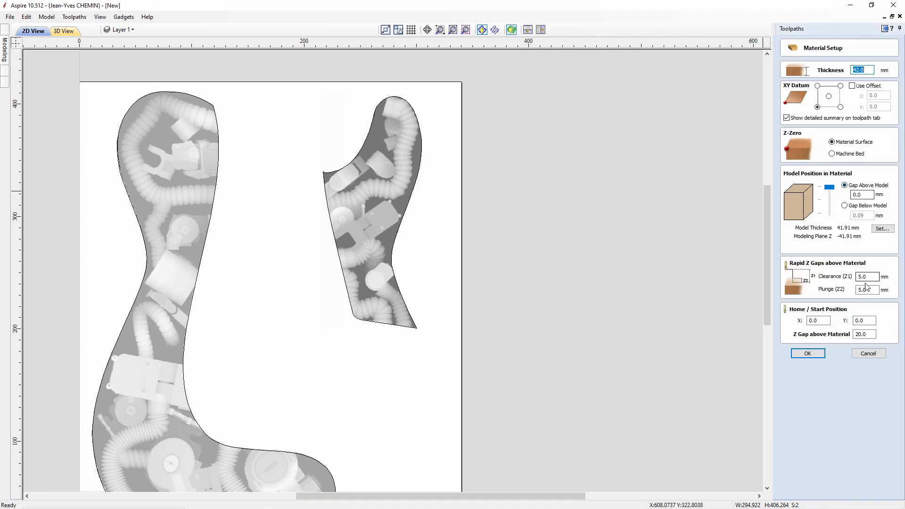
left_click(816, 352)
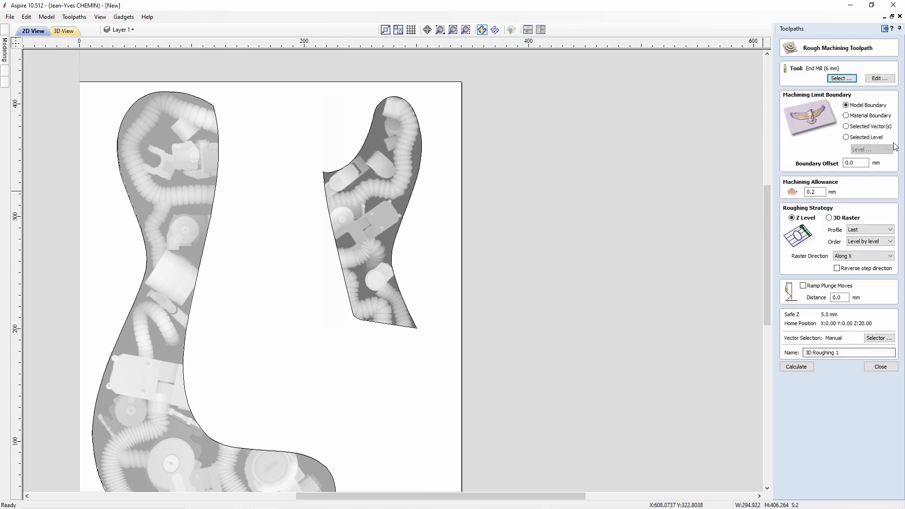
left_click(841, 78)
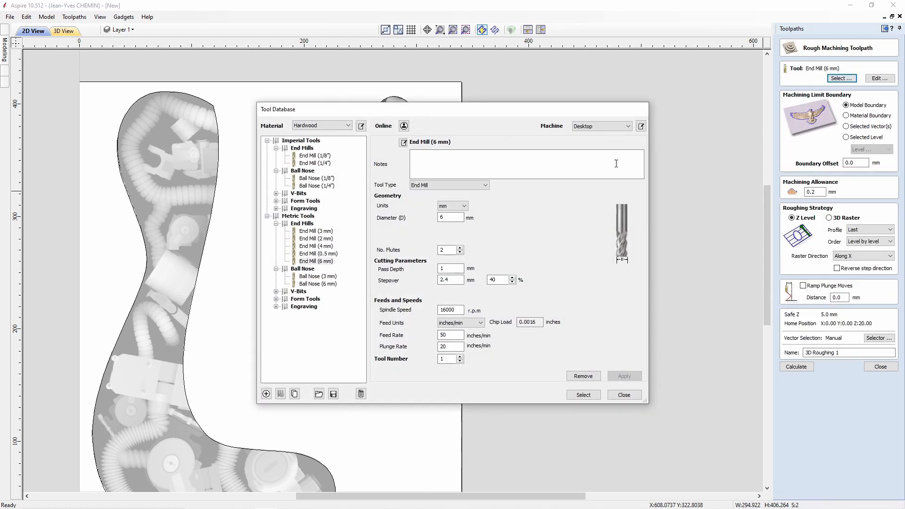
left_click(328, 262)
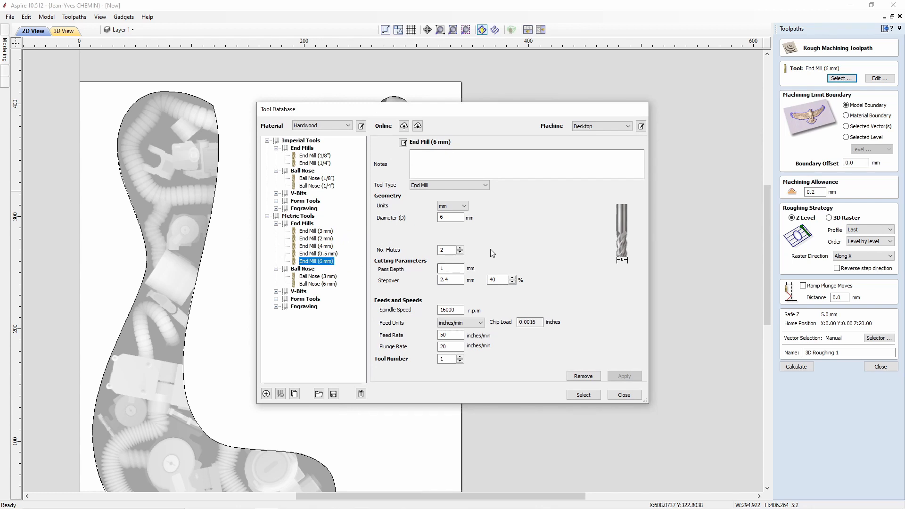
left_click(446, 268)
left_click(447, 267)
type(".5")
left_click(583, 395)
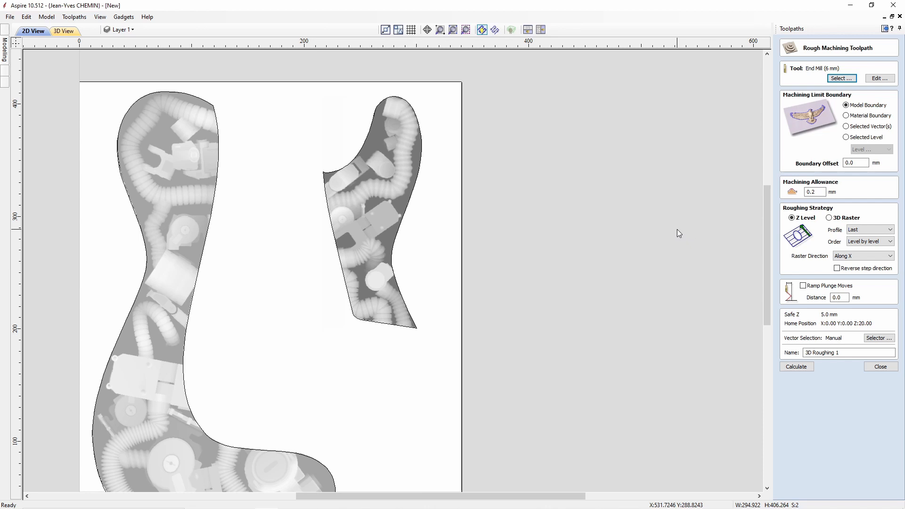
left_click(879, 78)
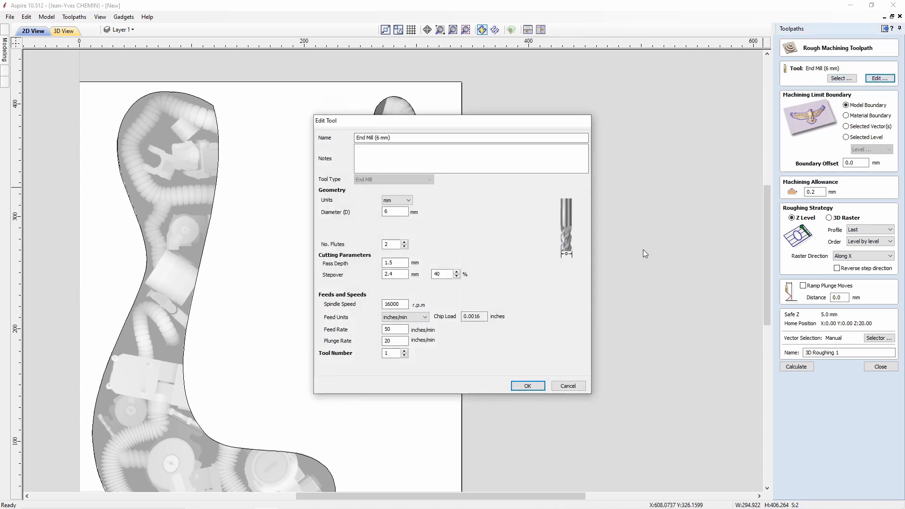
left_click(568, 385)
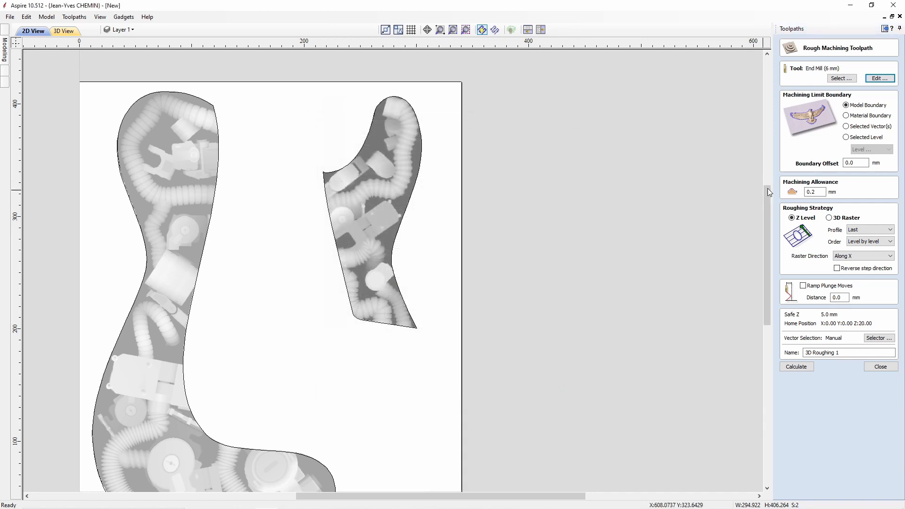
Name the roughing toolpath 1-G-Sculpt-6s and calculate it for both sculpted components within the model boundary.
left_click(821, 192)
left_click(842, 352)
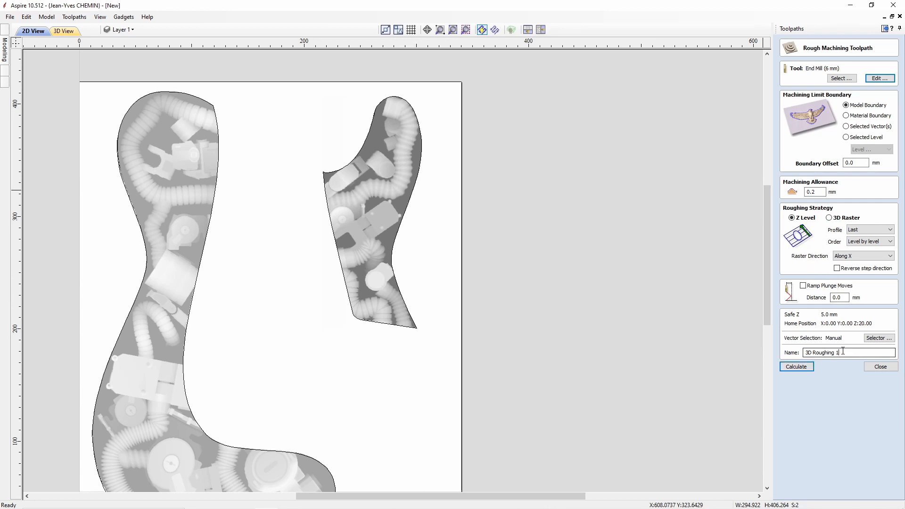
type("1")
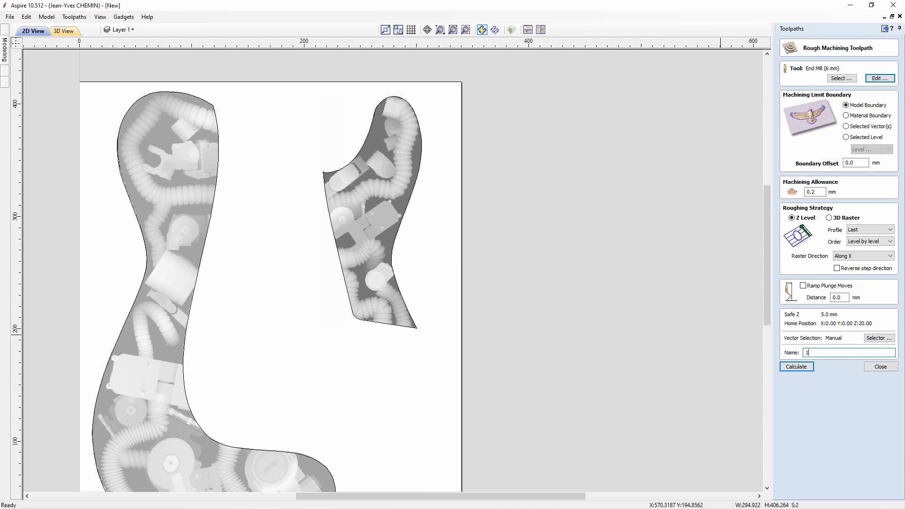
type("-Rouh-Sculpt-6s")
left_click(803, 367)
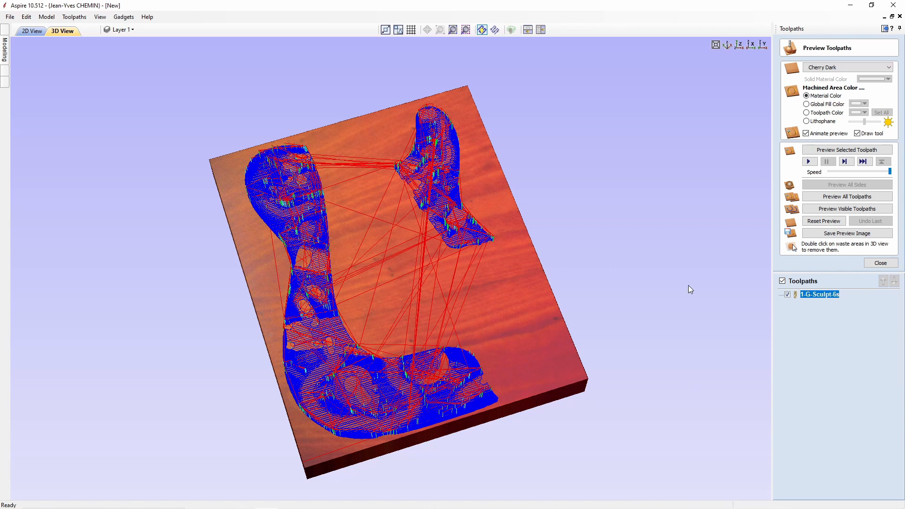
Hide the original TBot-Sculpt component so only the large L-shaped sculpt remains, and return to the toolpath tools.
left_click(885, 28)
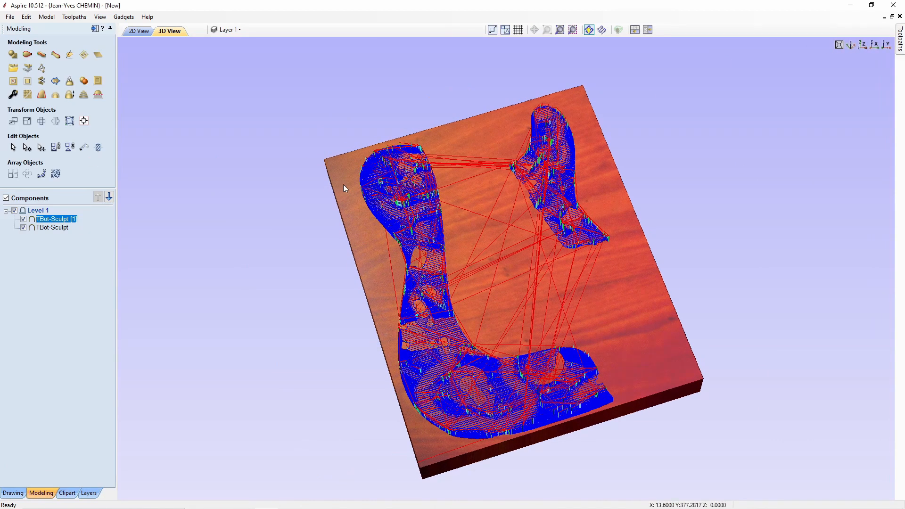
left_click(22, 228)
left_click(94, 29)
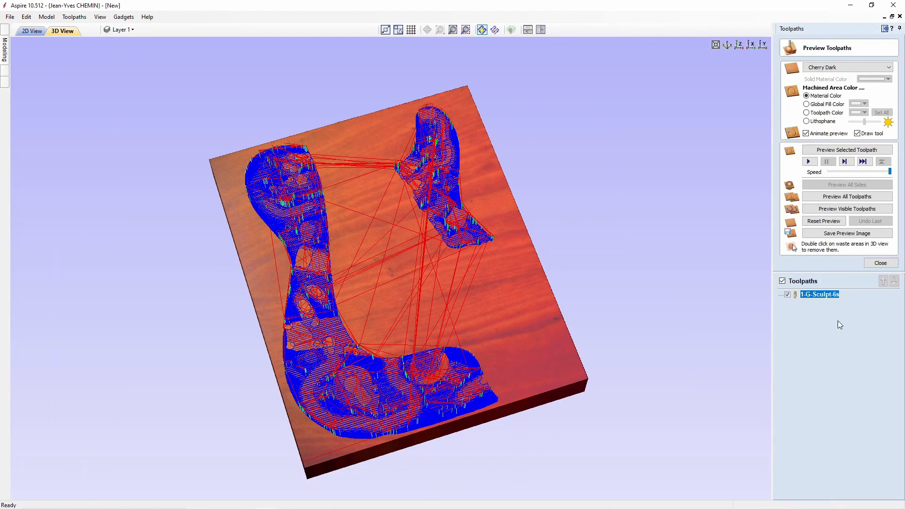
Delete the 1-G-Sculpt-6s toolpath calculated for both components and leave the toolpath preview with the 2D view showing.
right_click(807, 294)
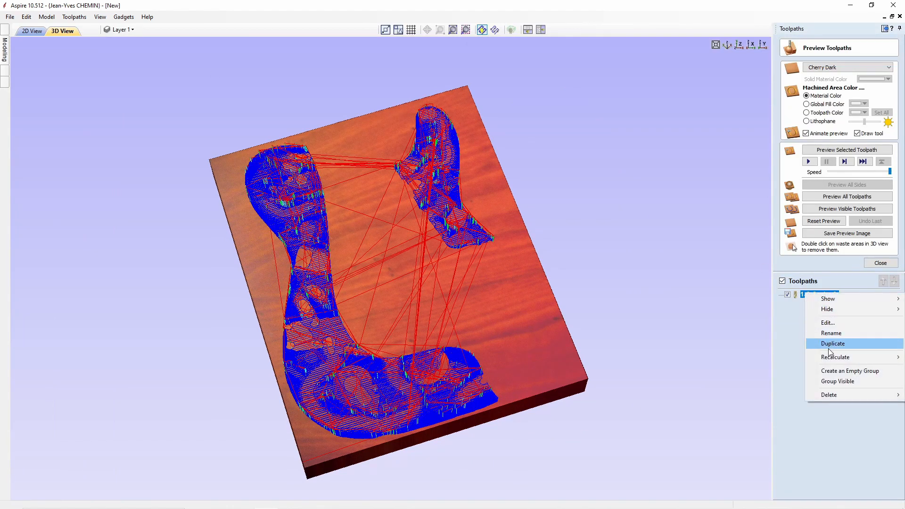
mouse_move(829, 395)
left_click(782, 395)
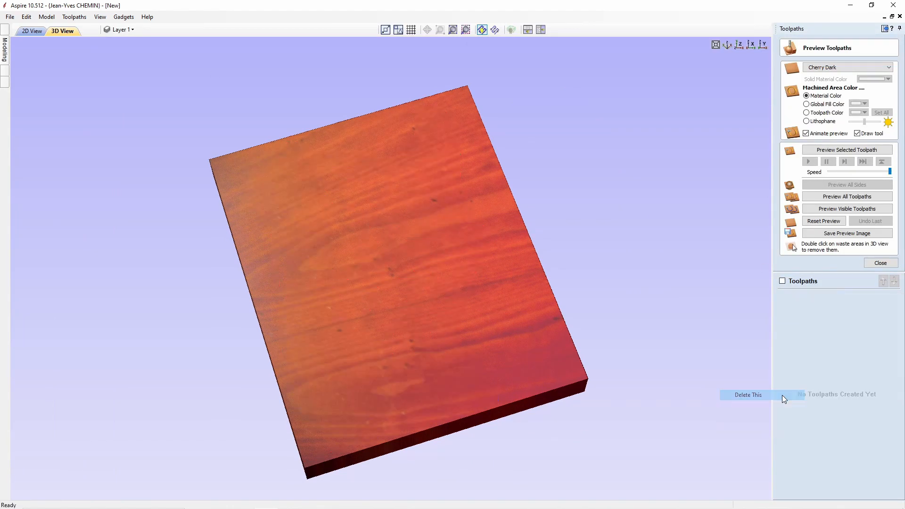
key("F2")
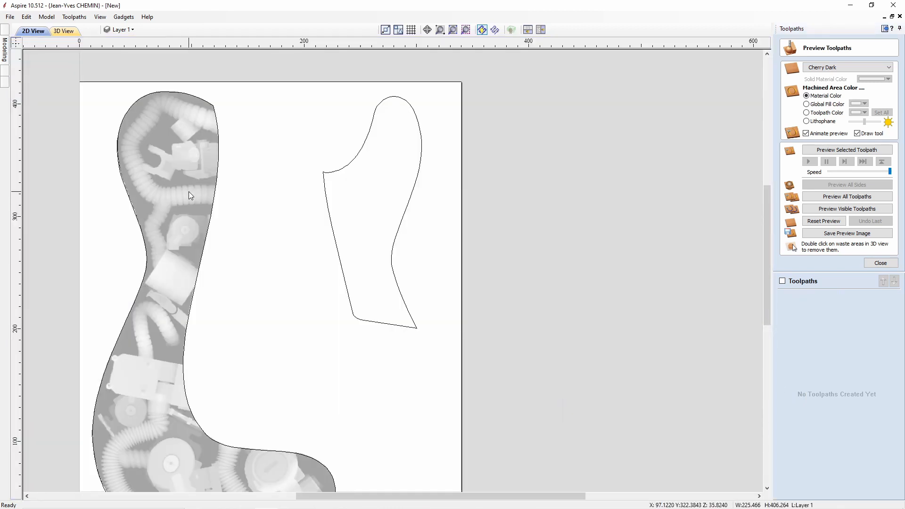
left_click(881, 263)
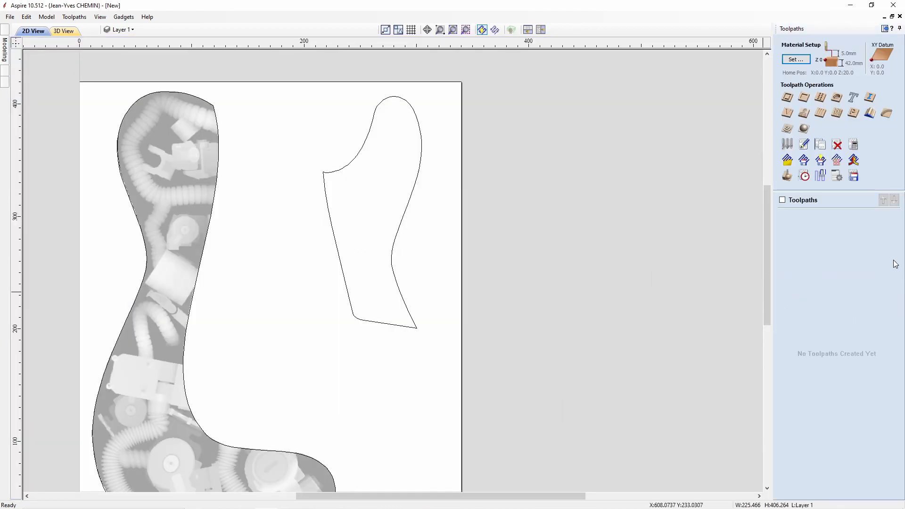
Start a new rough machining toolpath for the large sculpt and set the ramp plunge distance to 5 mm.
left_click(786, 130)
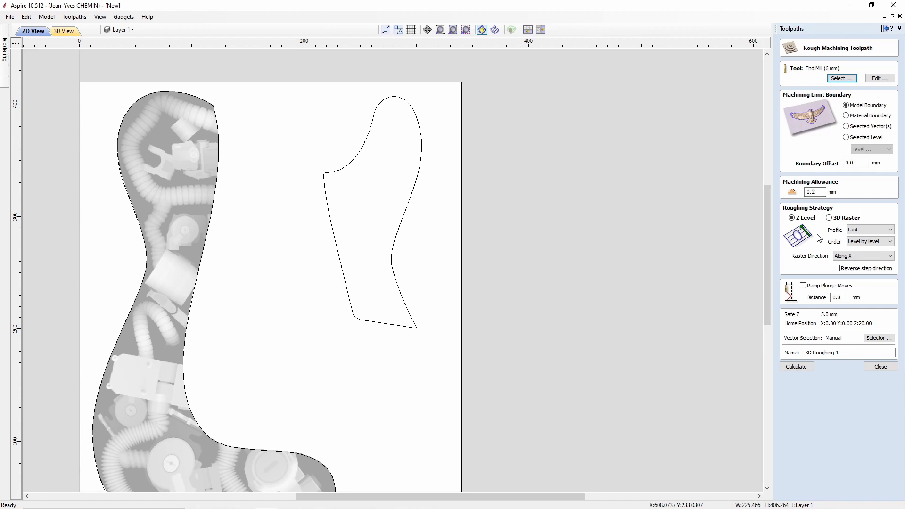
left_click(841, 353)
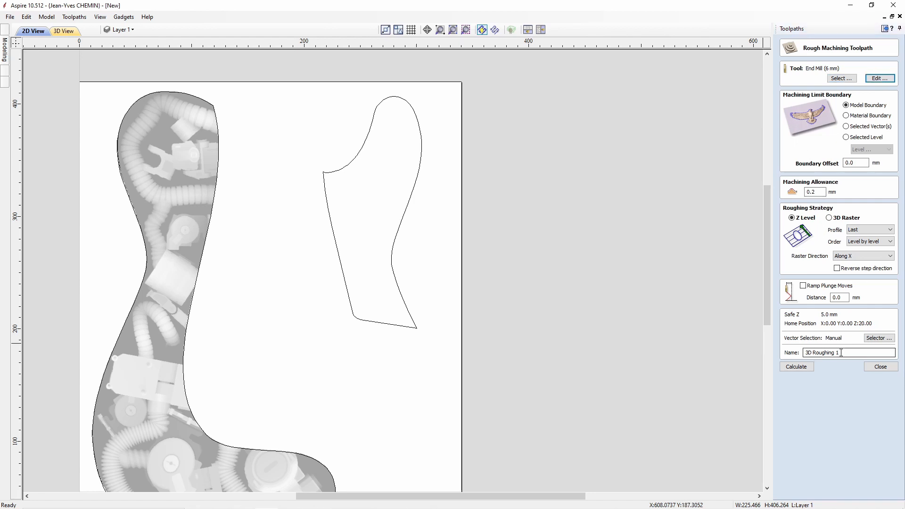
double_click(837, 297)
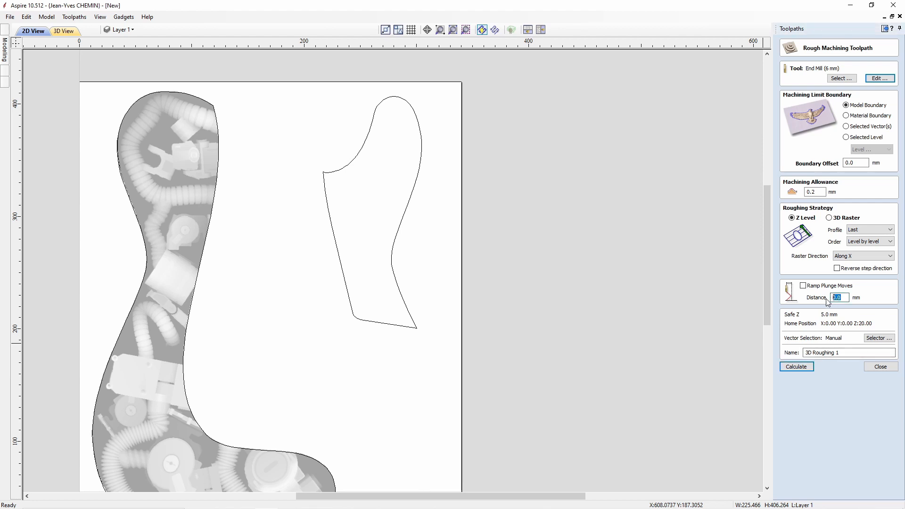
type("5")
Name the roughing toolpath 1-G-Sculpt-6s and calculate it for the large sculpt only.
left_click(842, 352)
left_click_drag(842, 353, 799, 353)
type("1")
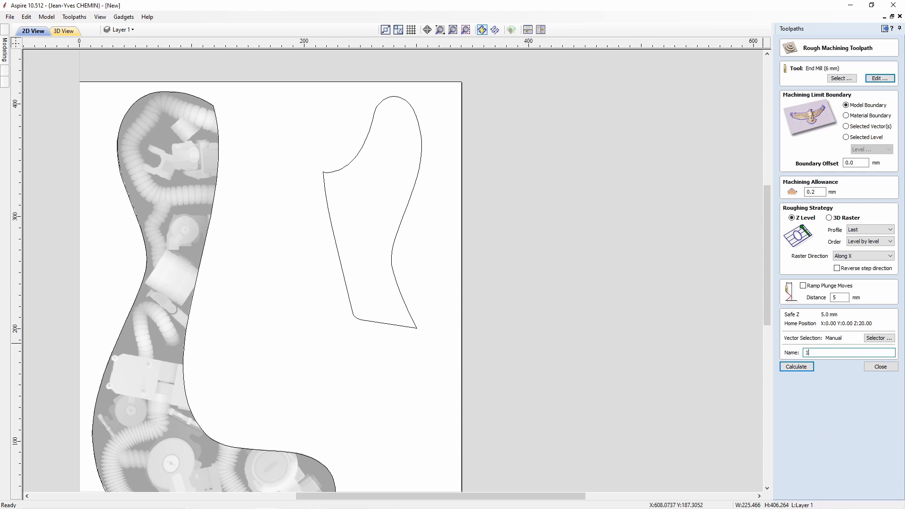
type("-R")
key("BackSpace")
key("BackSpace")
key("BackSpace")
type("G-Scu")
left_click(807, 368)
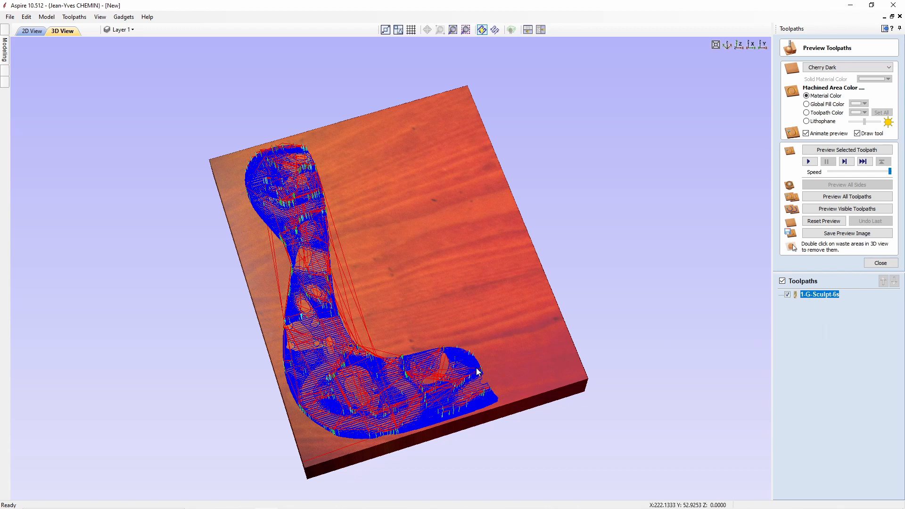
Preview the roughing toolpath on the material, inspect the rough-cut surface up close, and close the preview.
left_click(845, 209)
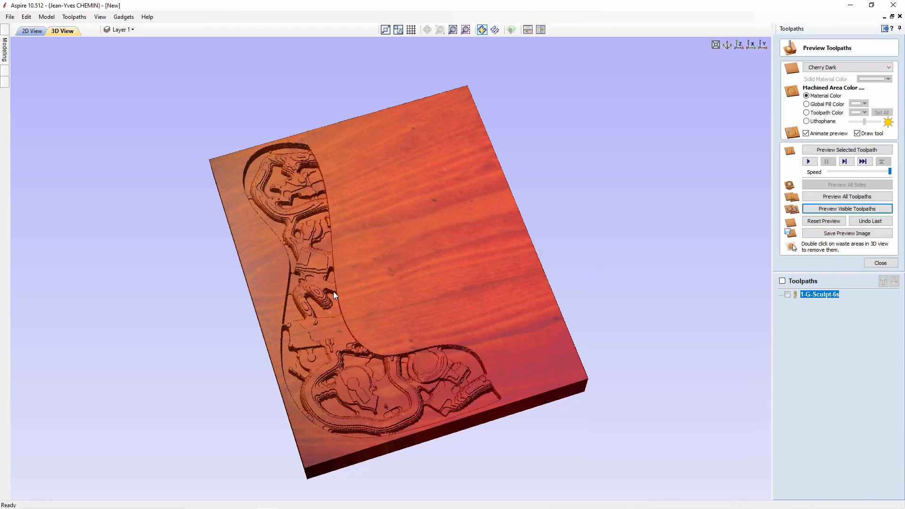
scroll(310, 306, "up", 4)
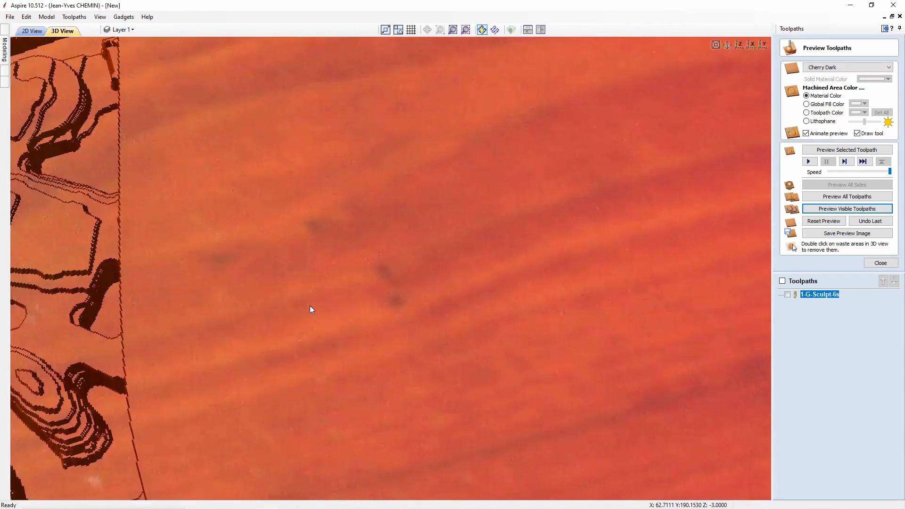
scroll(227, 332, "down", 2)
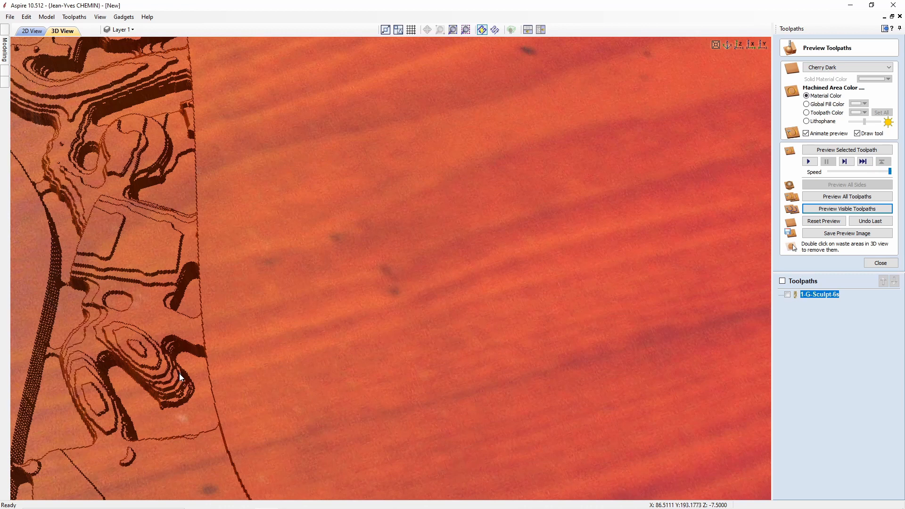
scroll(177, 335, "down", 5)
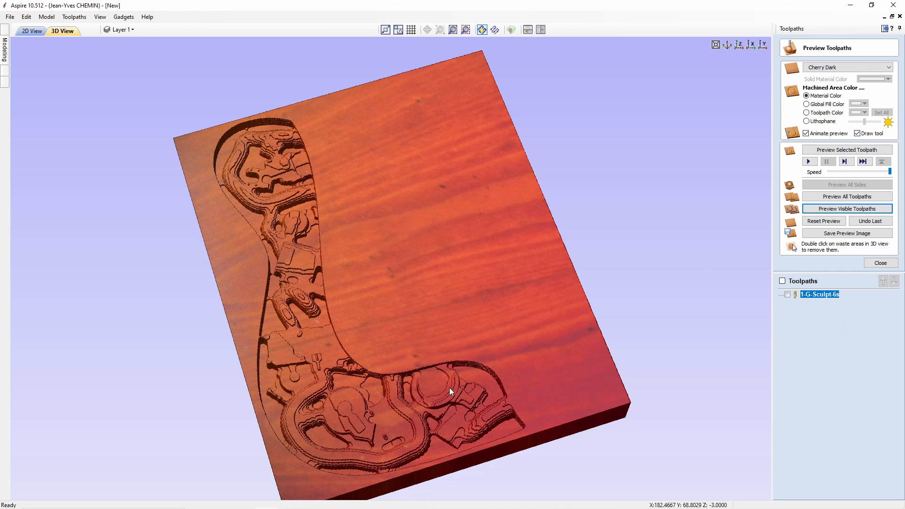
left_click(880, 263)
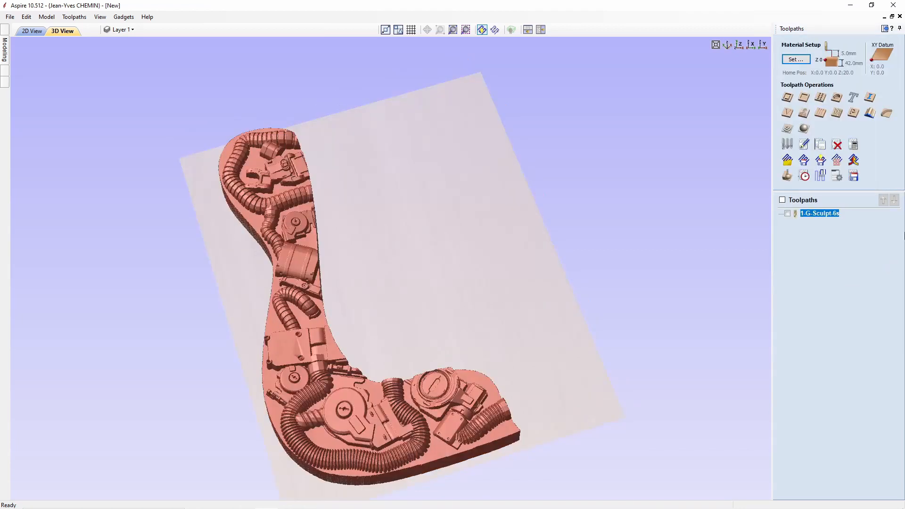
Create a finish machining toolpath with the 1/8" Ball Nose and offset strategy, named 3-G-Sculpt-317bn, and calculate it.
left_click(804, 128)
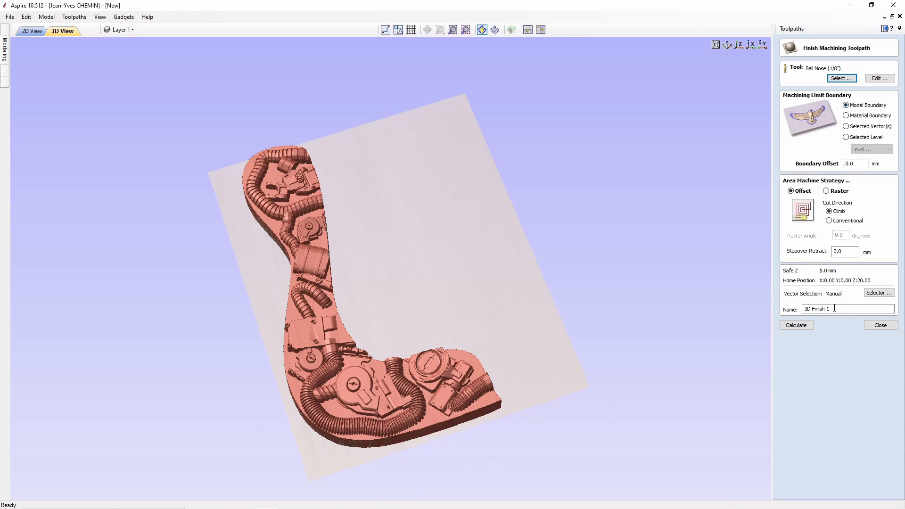
left_click_drag(834, 309, 793, 306)
type("3-G-Sculpt-317")
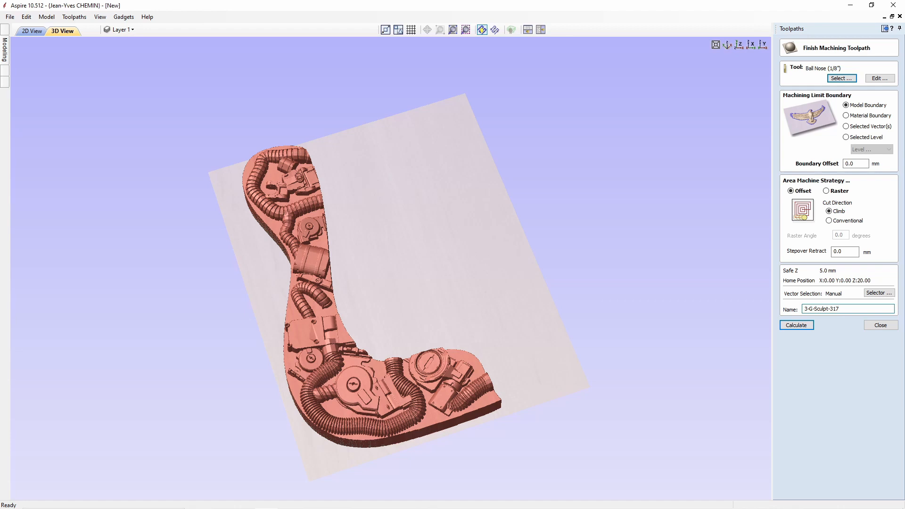
type("bn")
left_click(796, 324)
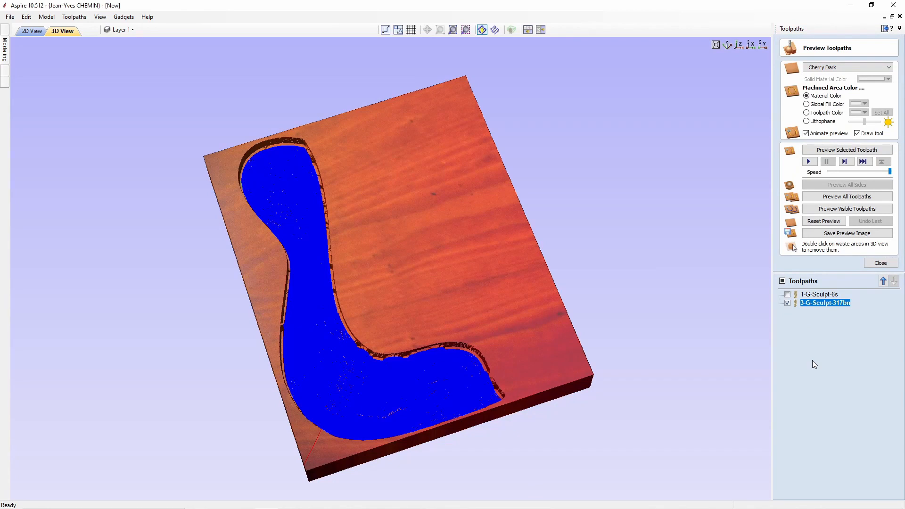
Preview all toolpaths and examine the finished surface and walls of the large sculpt from several angles.
left_click_drag(649, 310, 657, 289)
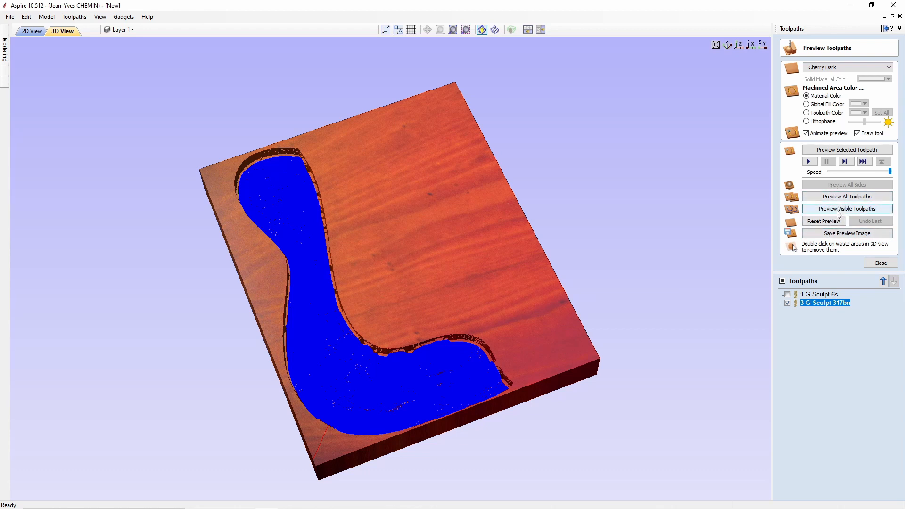
left_click(849, 199)
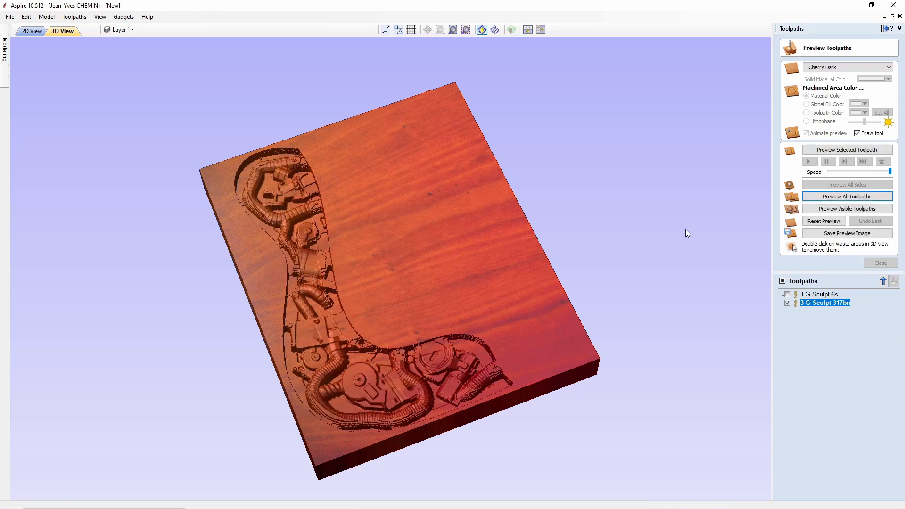
left_click_drag(458, 296, 420, 300)
scroll(422, 300, "up", 5)
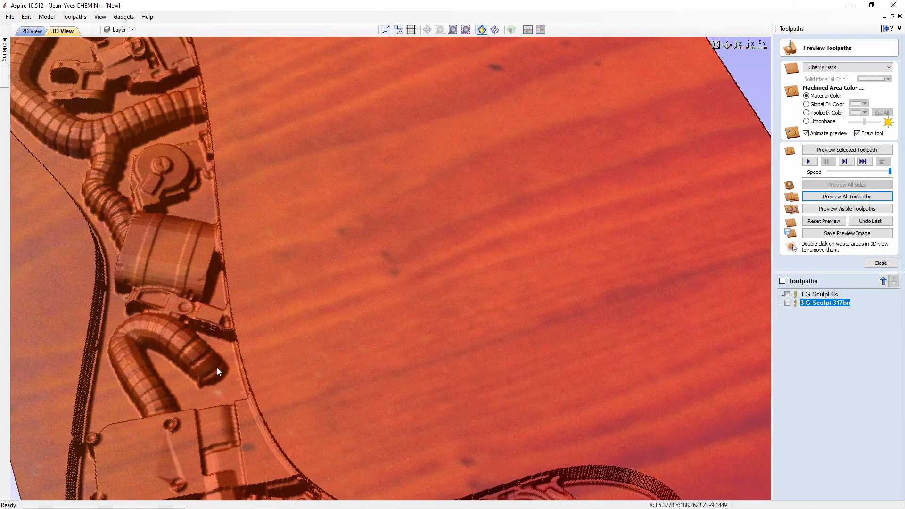
left_click_drag(228, 383, 311, 333)
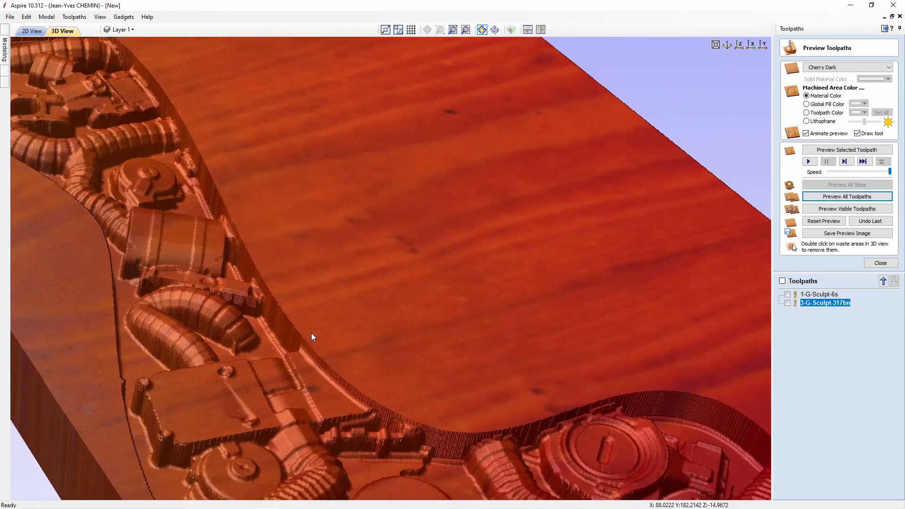
left_click_drag(447, 343, 398, 367)
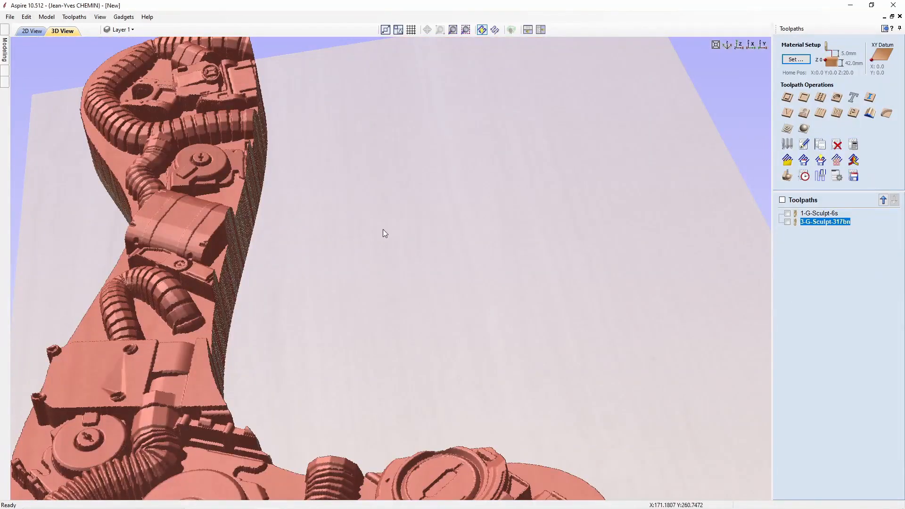
Hide the large TBot-Sculpt [1] component and show only the small TBot-Sculpt component.
left_click(885, 29)
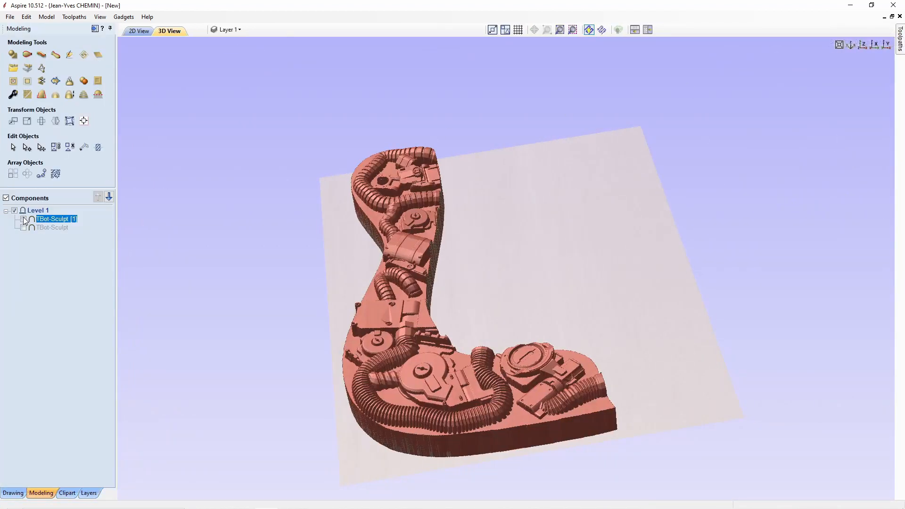
left_click(24, 220)
left_click(24, 227)
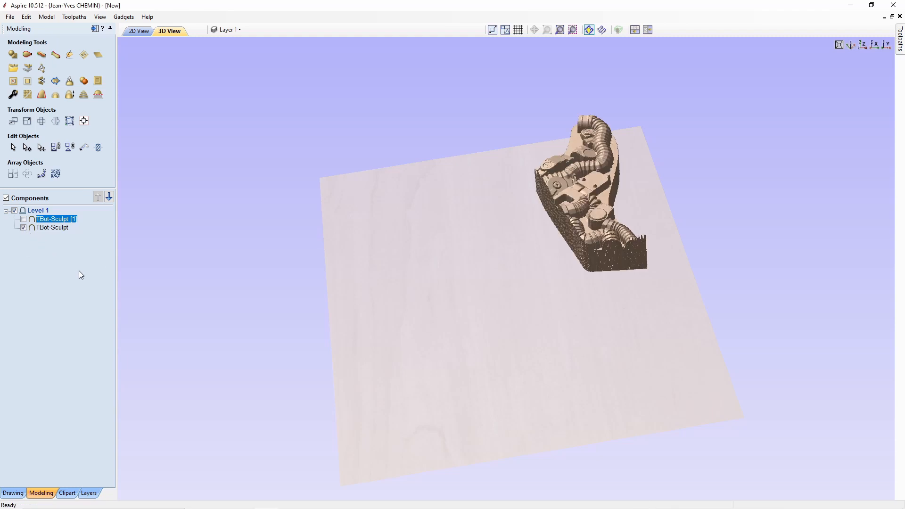
left_click(95, 29)
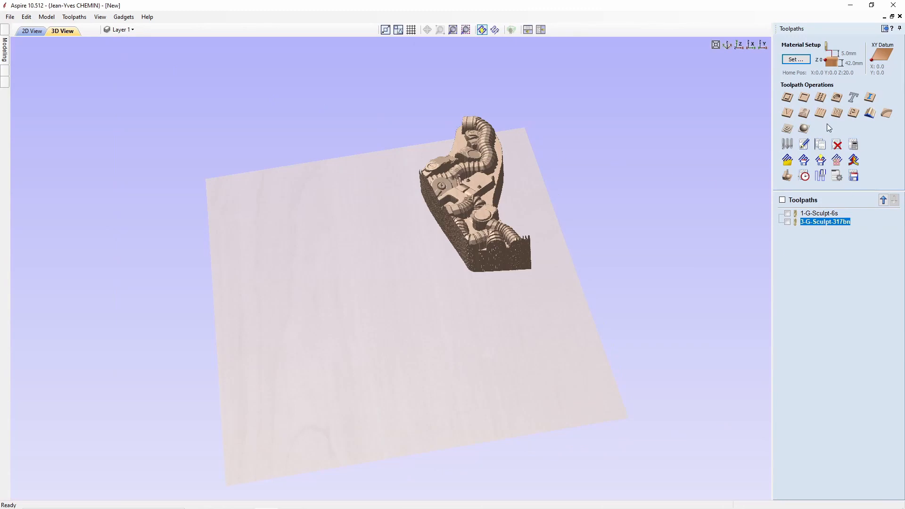
Create a roughing toolpath for the small sculpt with the 6 mm End Mill, ramp distance 5 mm, named 2-D-Sculpt-6s, and inspect its path.
left_click(787, 128)
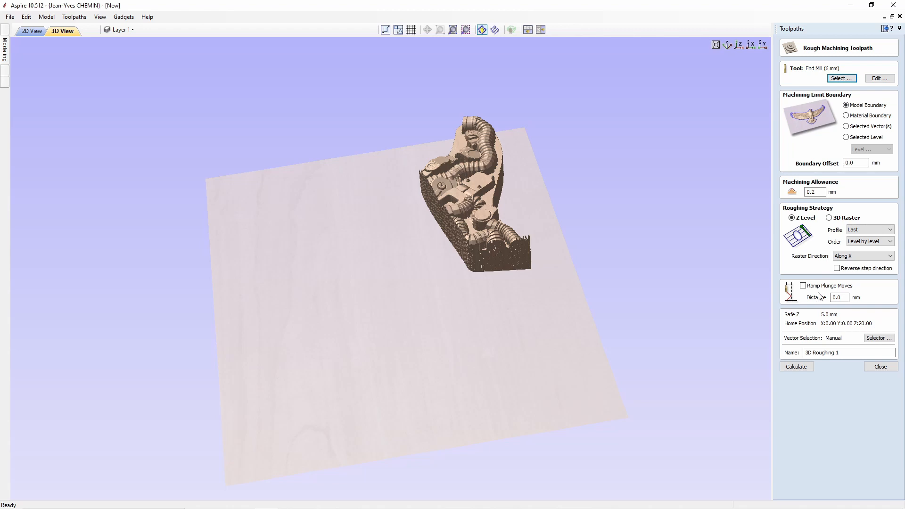
double_click(837, 297)
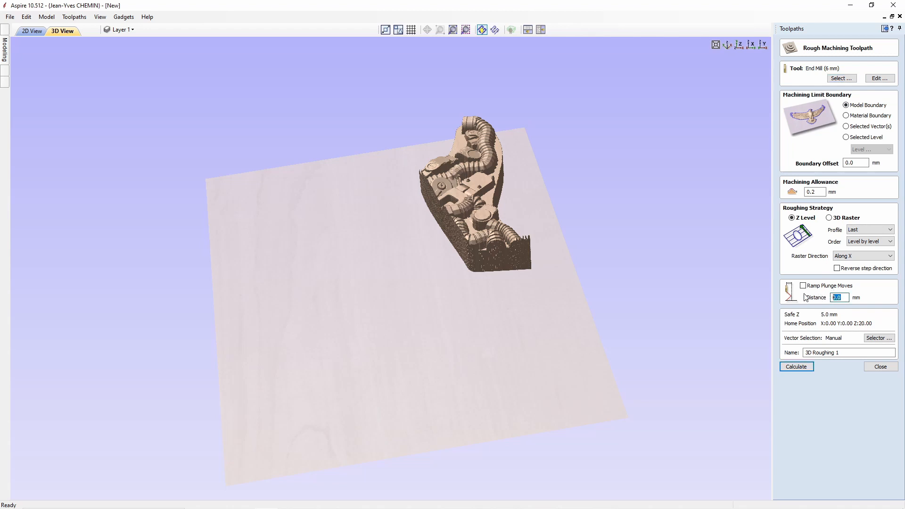
type("5")
left_click_drag(840, 353, 802, 355)
type("2")
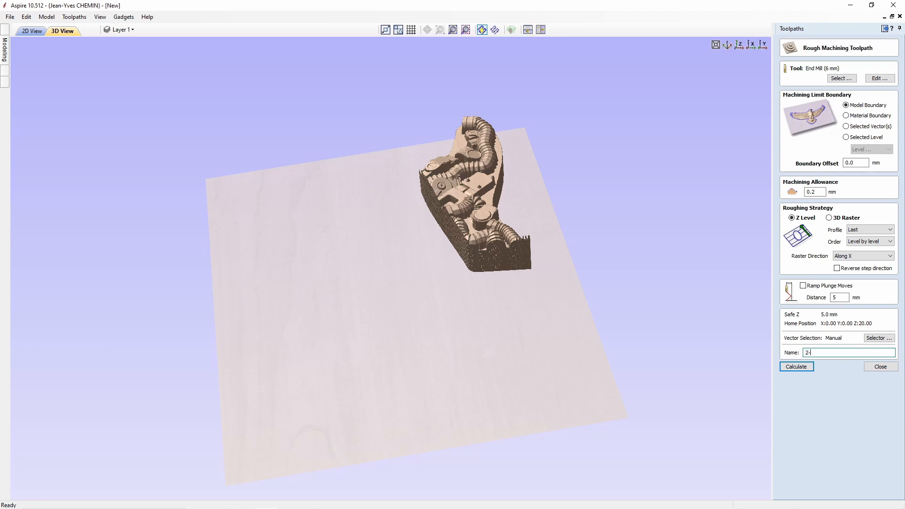
type("-DSculpt")
type("-6s")
left_click(807, 368)
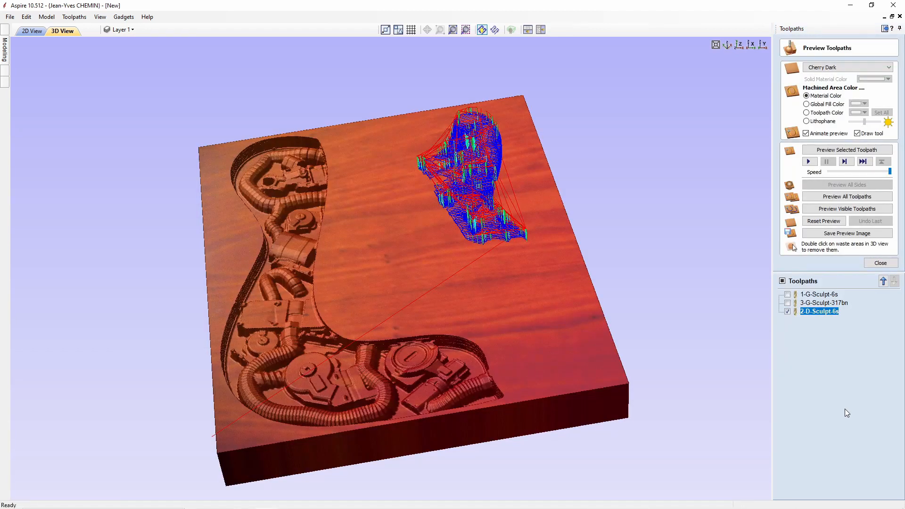
left_click_drag(750, 311, 708, 375)
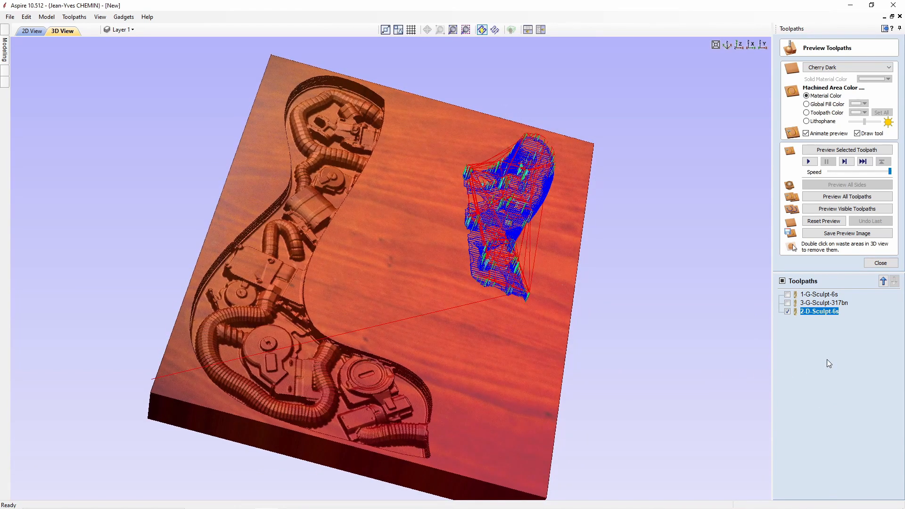
left_click(881, 263)
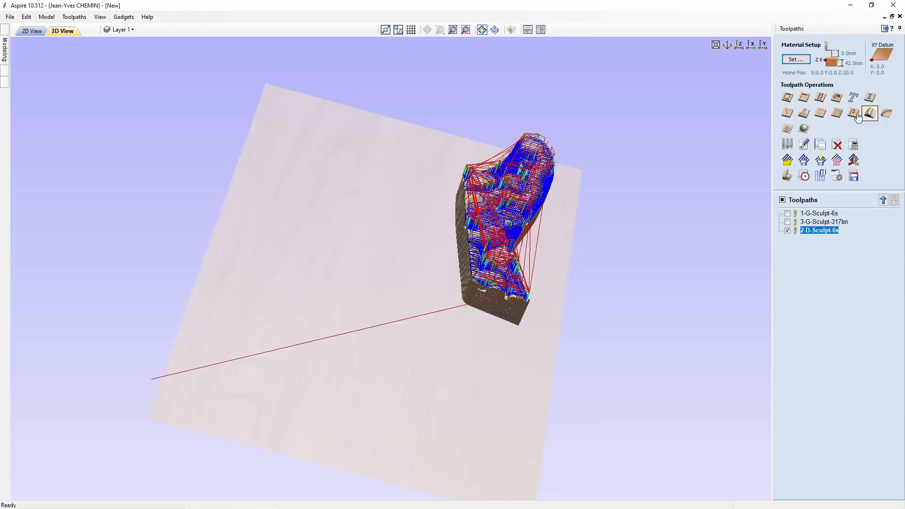
Create a finish machining toolpath for the small sculpt with the 1/8" Ball Nose and offset strategy, named 4-G-Sculpt-317bn, and calculate it.
left_click(805, 129)
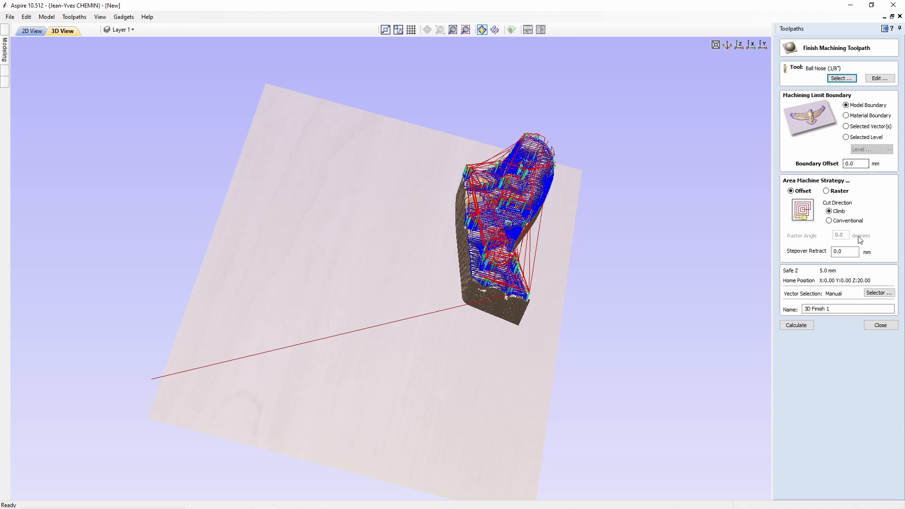
left_click_drag(835, 308, 784, 312)
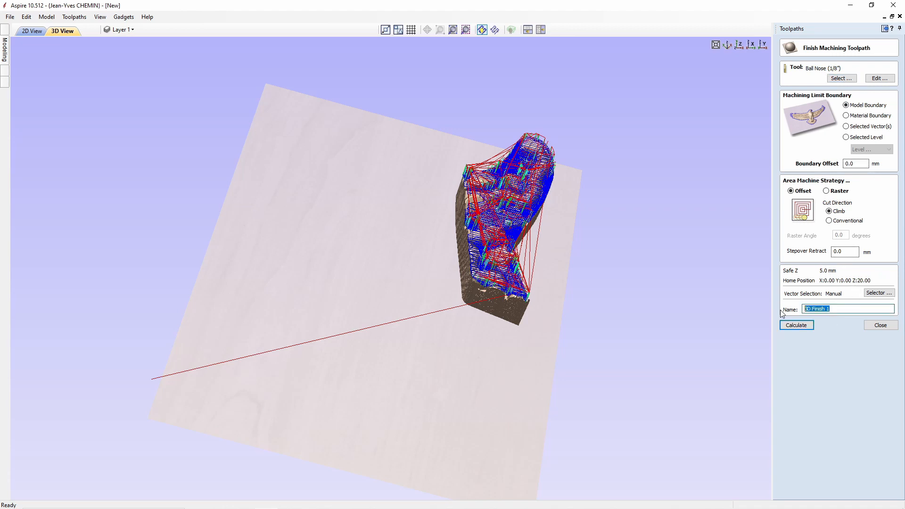
type("4-G-Sculpt-317")
type("bn")
left_click(796, 325)
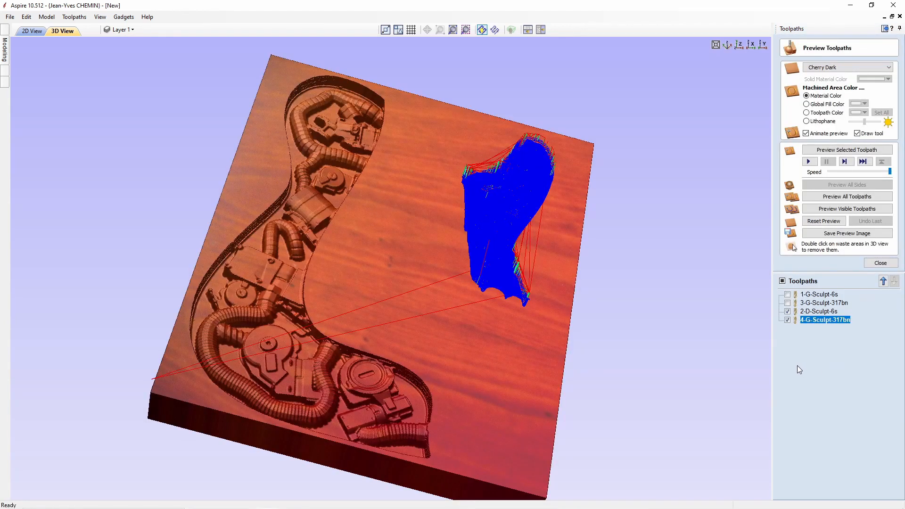
Show the 3-G-Sculpt-317bn toolpath, preview all toolpaths and examine both carved sculpts on the block.
left_click(787, 302)
left_click(847, 196)
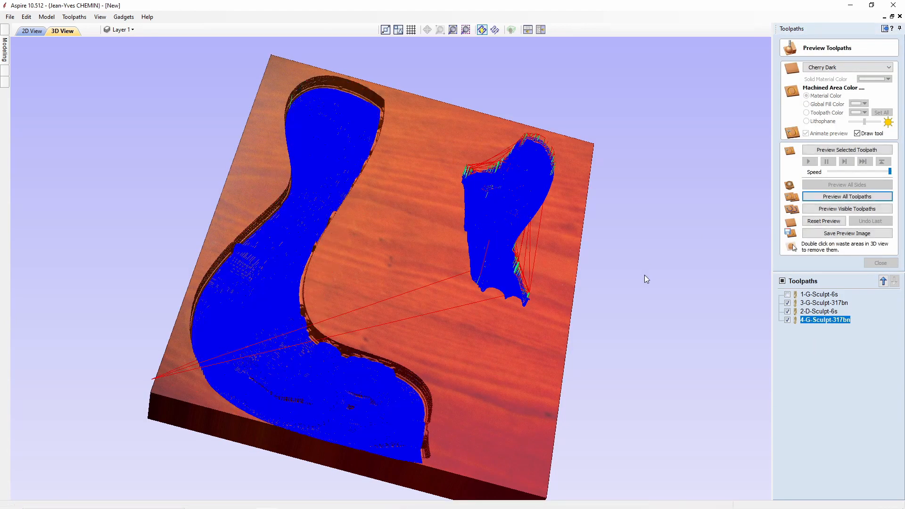
left_click_drag(621, 262, 495, 252)
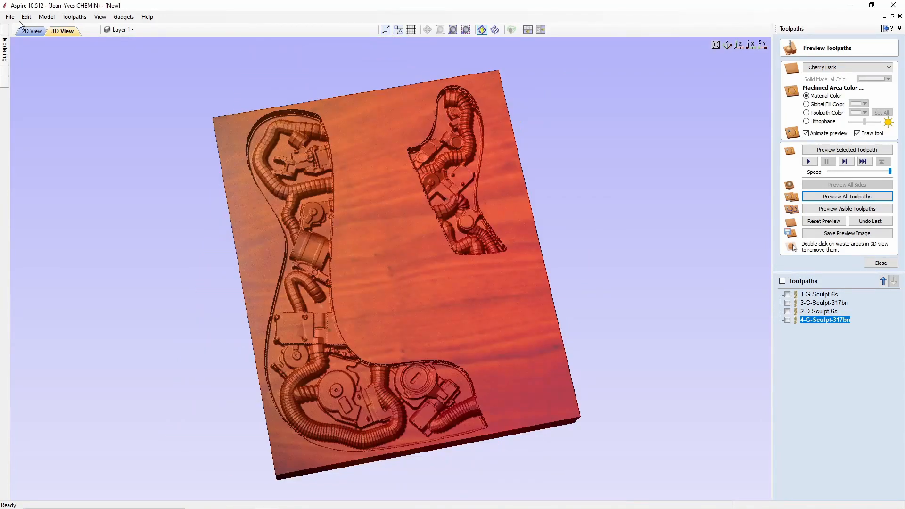
In the 2D view, hide the CacheDroit, CacheGauche and Layer 1 layers, and make Controls the active, visible layer.
left_click(26, 30)
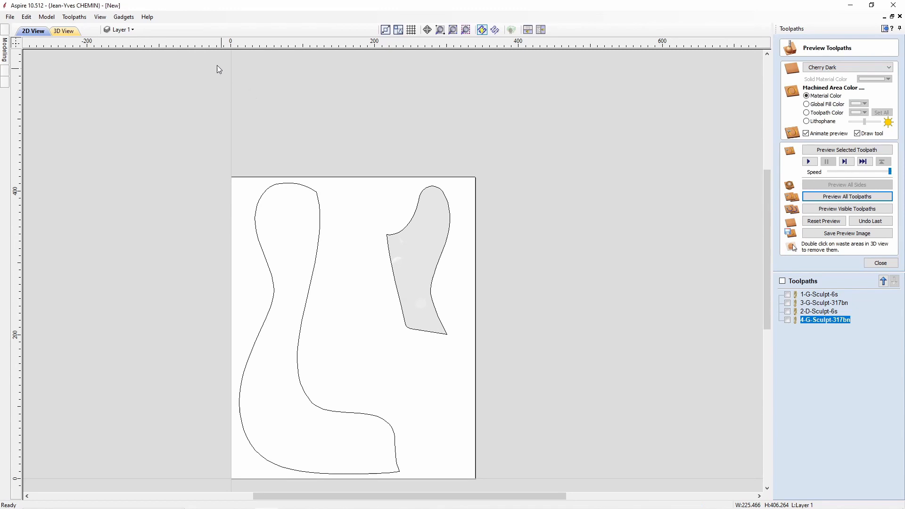
left_click(128, 30)
left_click(121, 64)
left_click(119, 73)
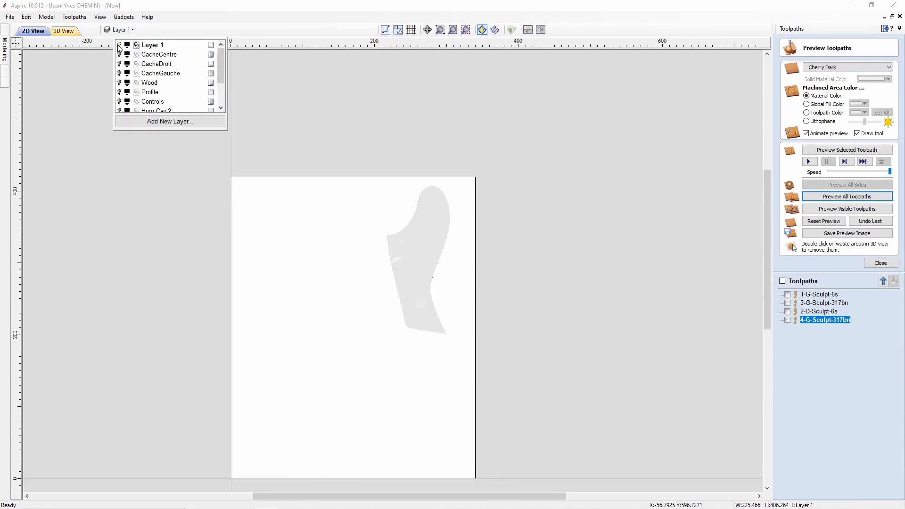
left_click_drag(219, 69, 219, 78)
left_click(156, 83)
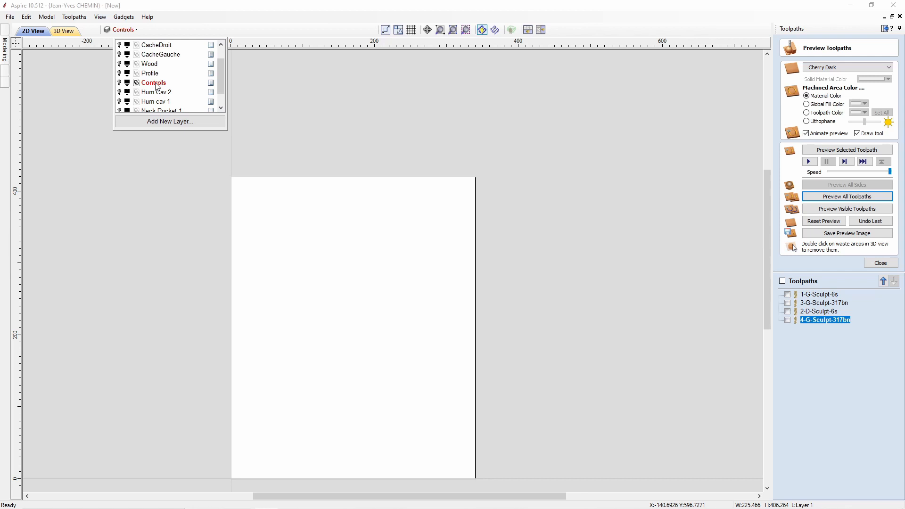
left_click(120, 83)
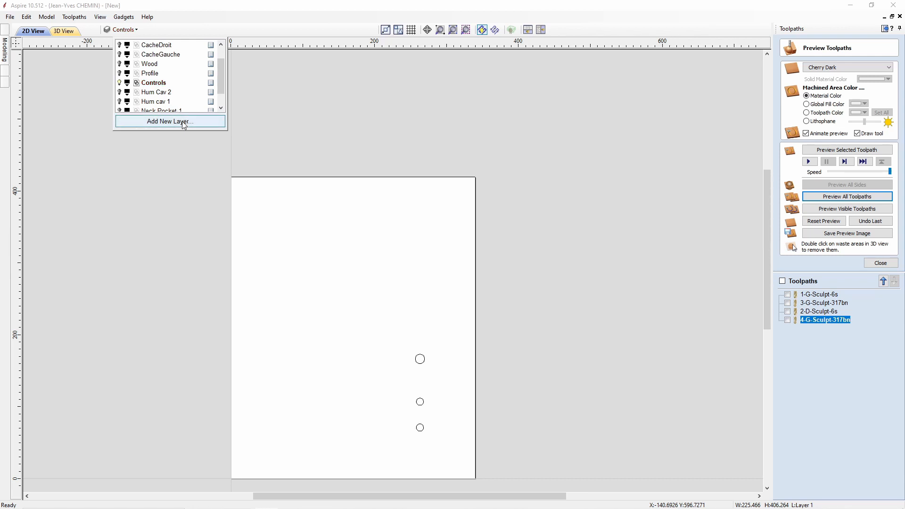
Select the control hole circles and start a pocket toolpath for them, replacing its tool with the 6 mm End Mill.
left_click_drag(372, 333, 441, 463)
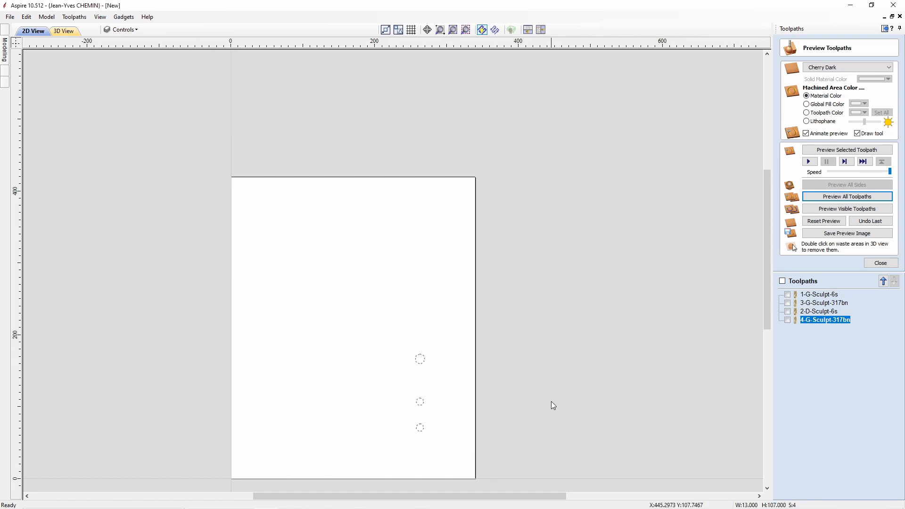
left_click(880, 263)
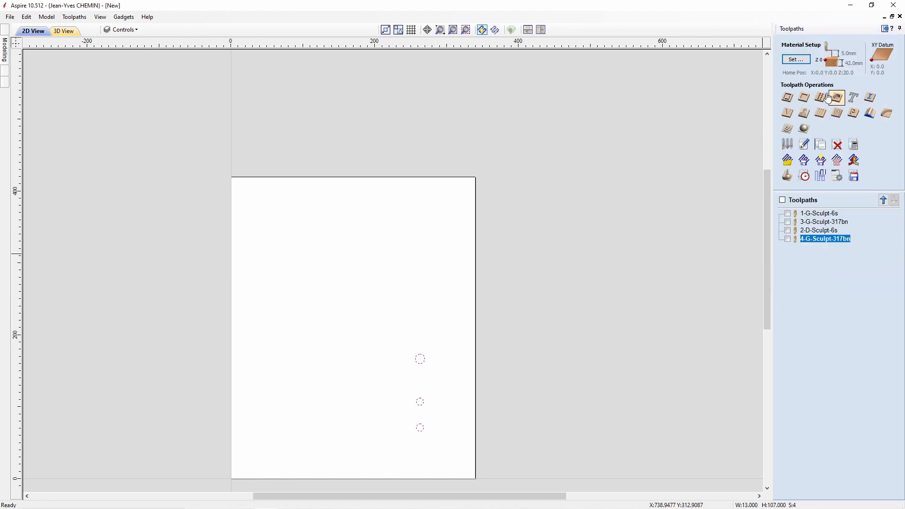
left_click(805, 98)
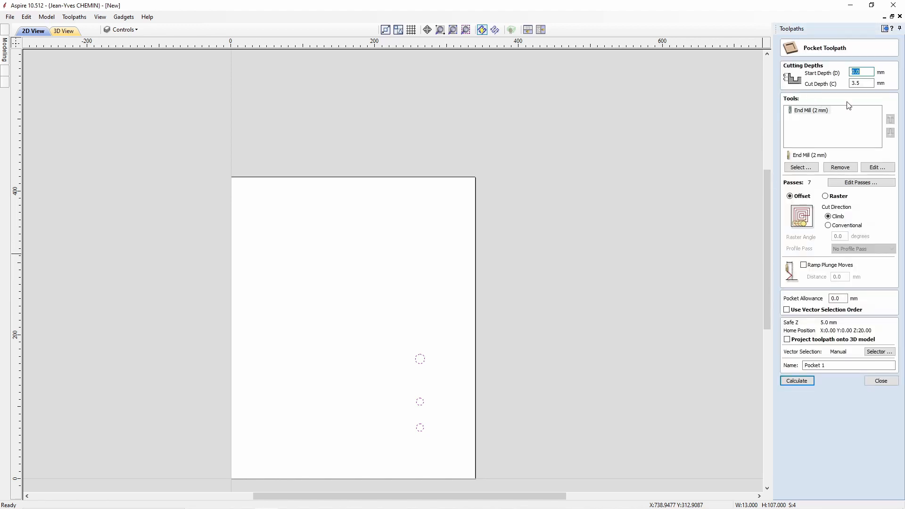
left_click(837, 167)
left_click(801, 168)
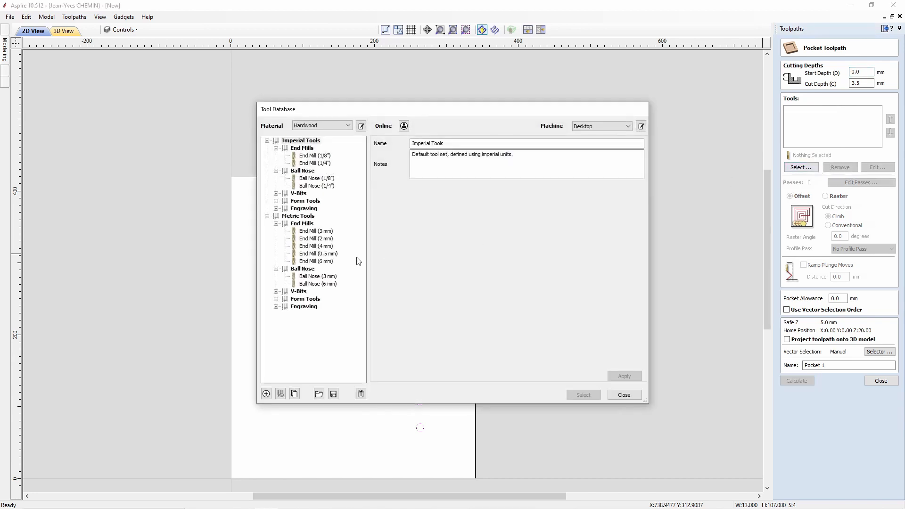
left_click(326, 261)
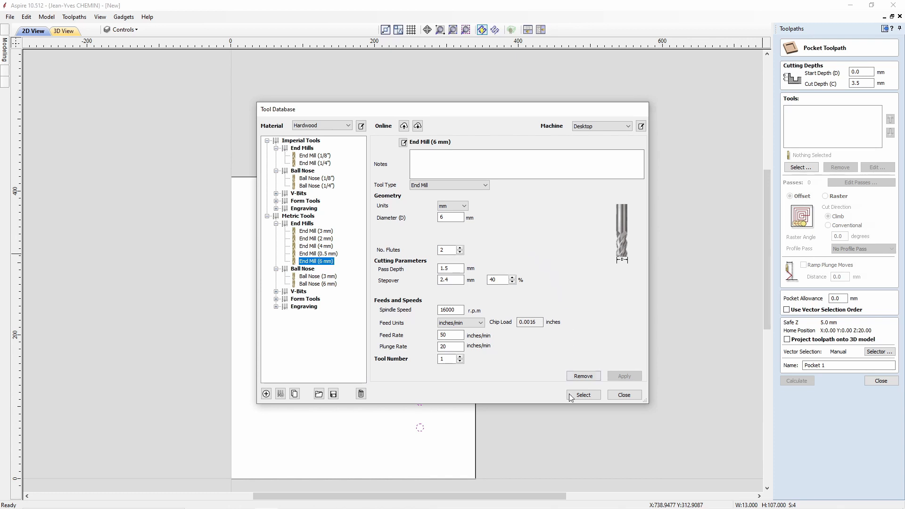
left_click(588, 397)
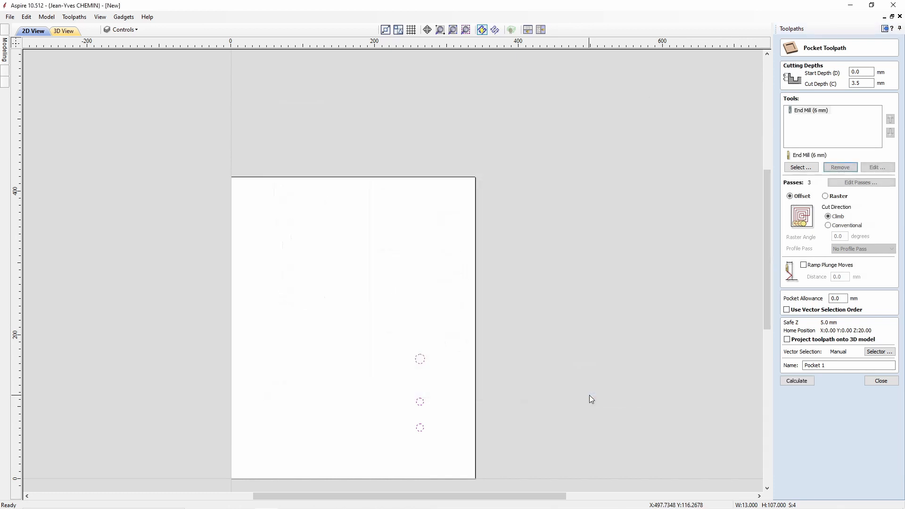
Calculate the pocket with a 7 mm cut depth as 5-Controls-6s, ignoring duplicate vectors, and preview the machined control holes.
left_click_drag(861, 83, 855, 83)
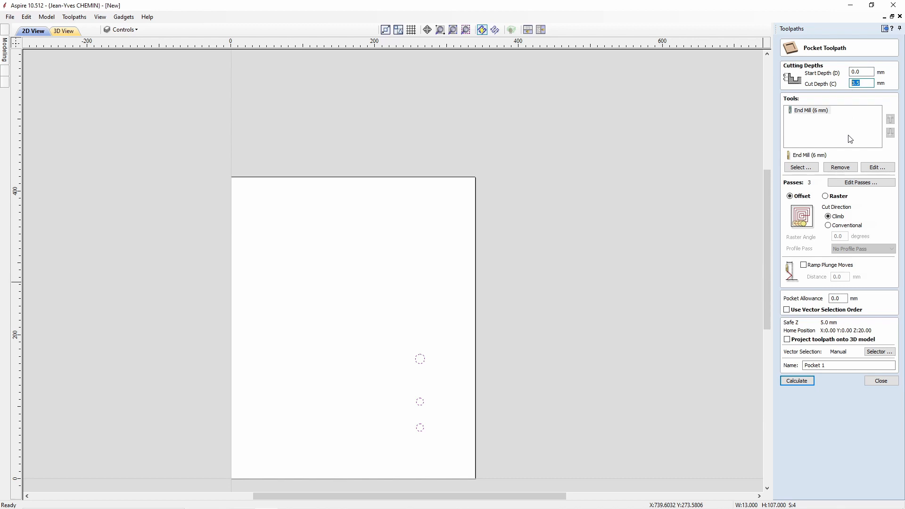
type("7")
left_click_drag(829, 366, 790, 367)
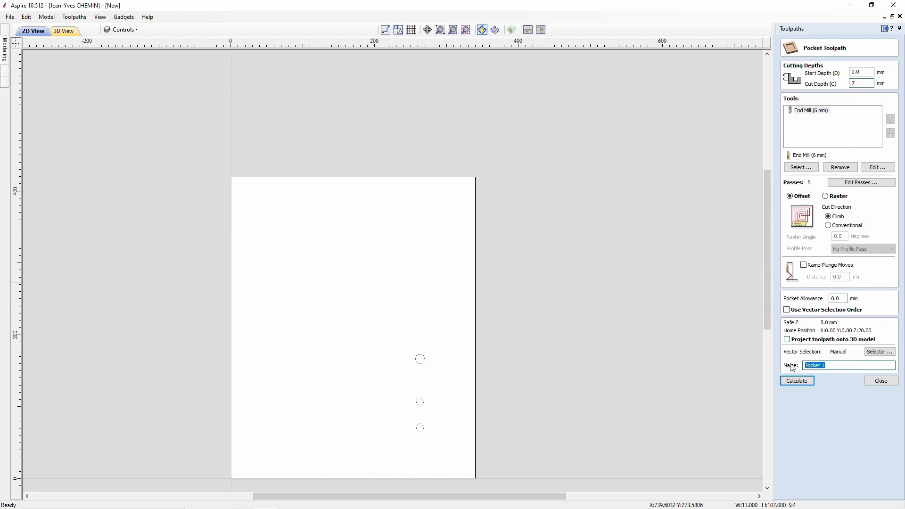
type("5-Controls-6s")
left_click(806, 382)
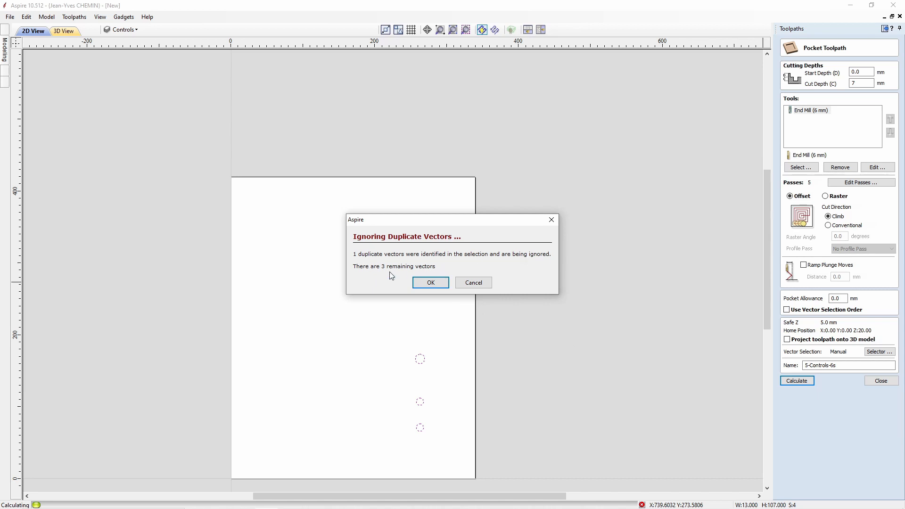
left_click(431, 283)
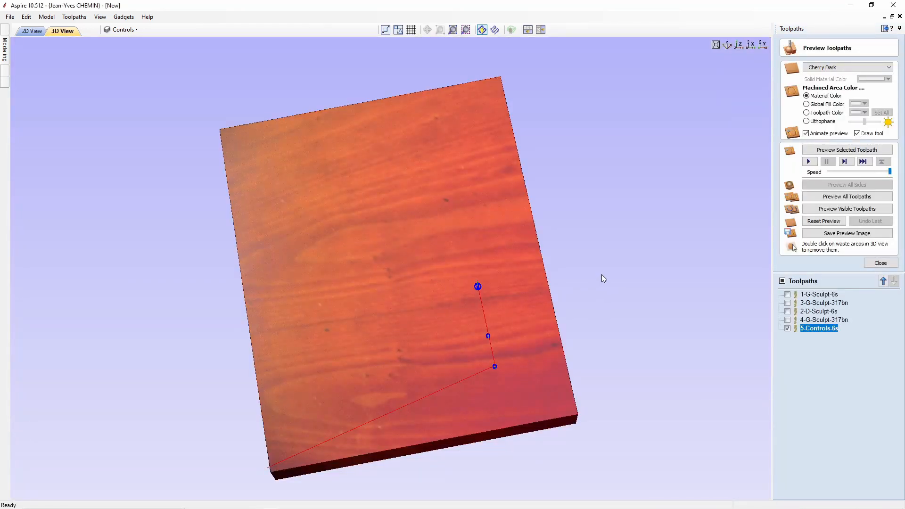
left_click(850, 211)
left_click_drag(664, 269, 622, 301)
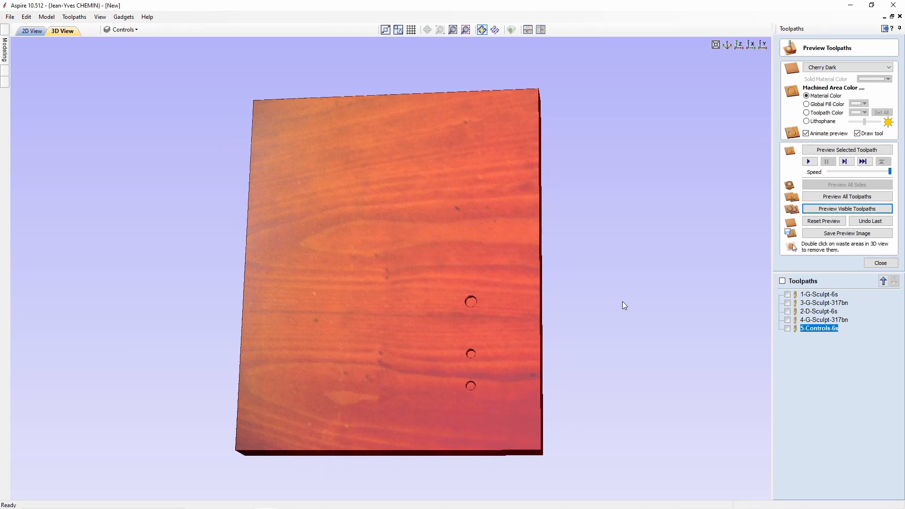
Hide the Controls and TBot-Sculpt layers, and make Hum cav 1 the active, visible layer.
left_click(129, 30)
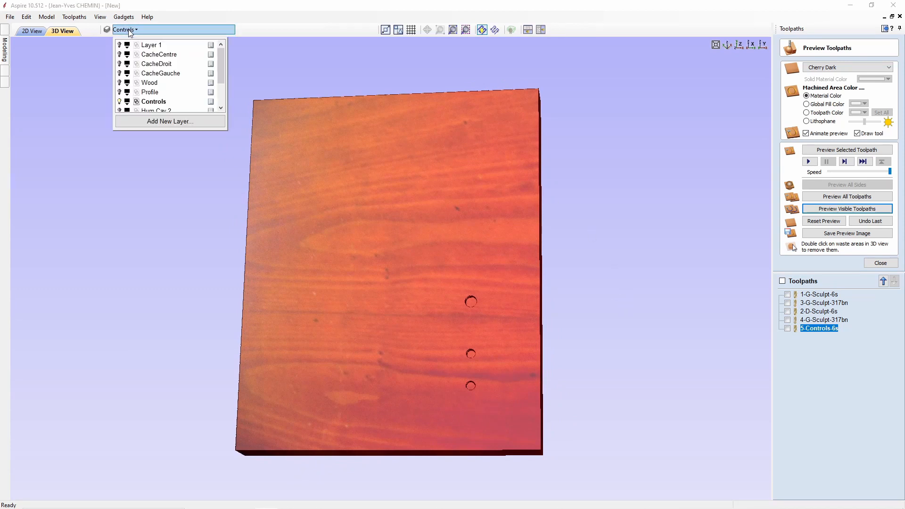
left_click_drag(222, 74, 225, 96)
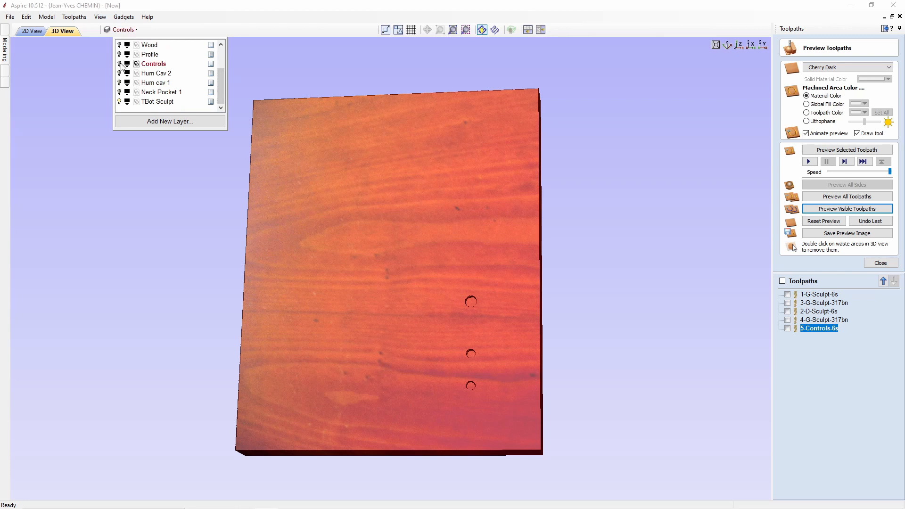
left_click(119, 102)
left_click_drag(219, 92, 221, 86)
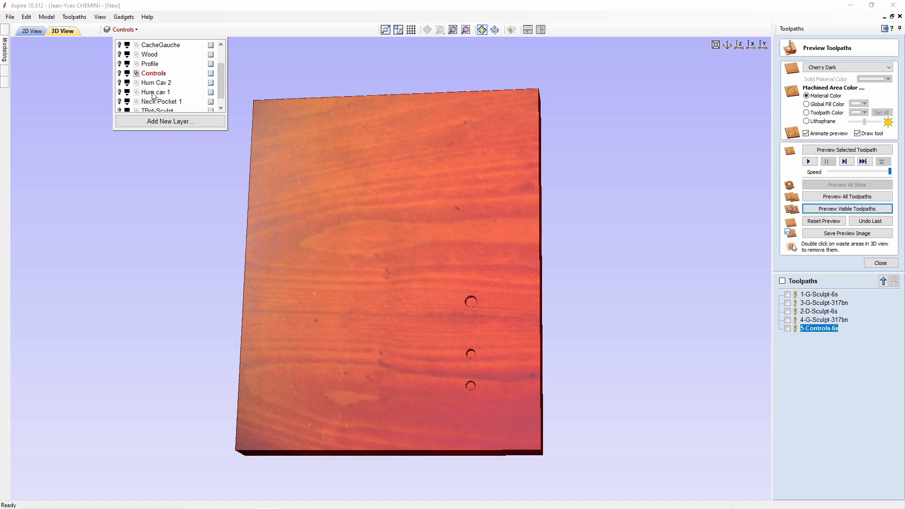
left_click(154, 93)
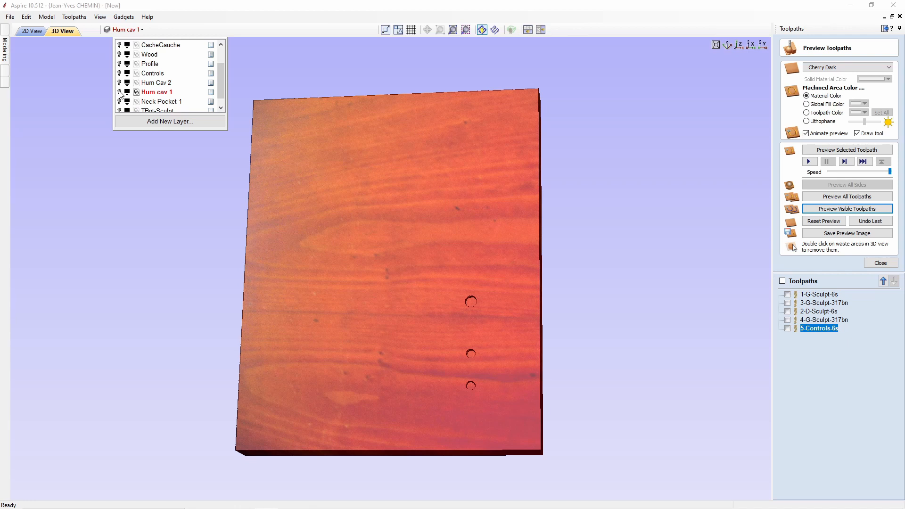
left_click(120, 92)
Select the two humbucker cavity rectangles in the 2D view and start a pocket toolpath for them.
left_click(33, 31)
left_click_drag(276, 214, 430, 396)
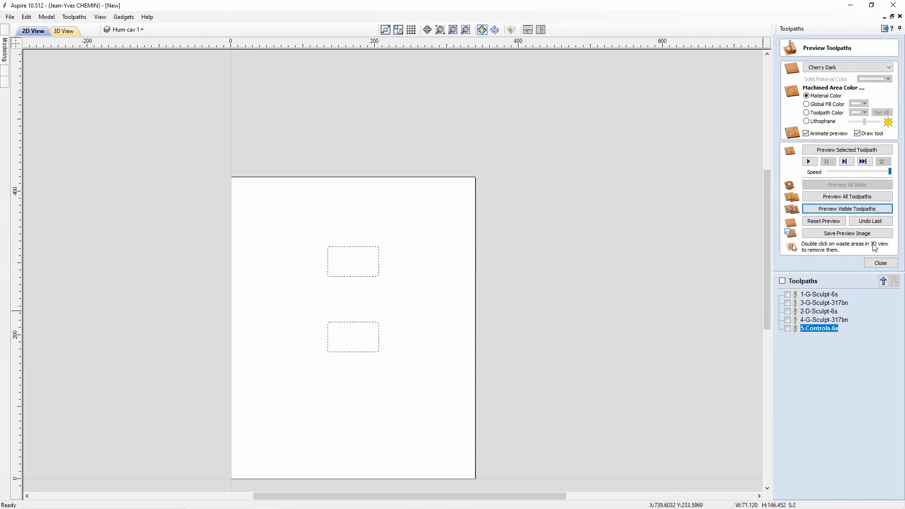
left_click(873, 211)
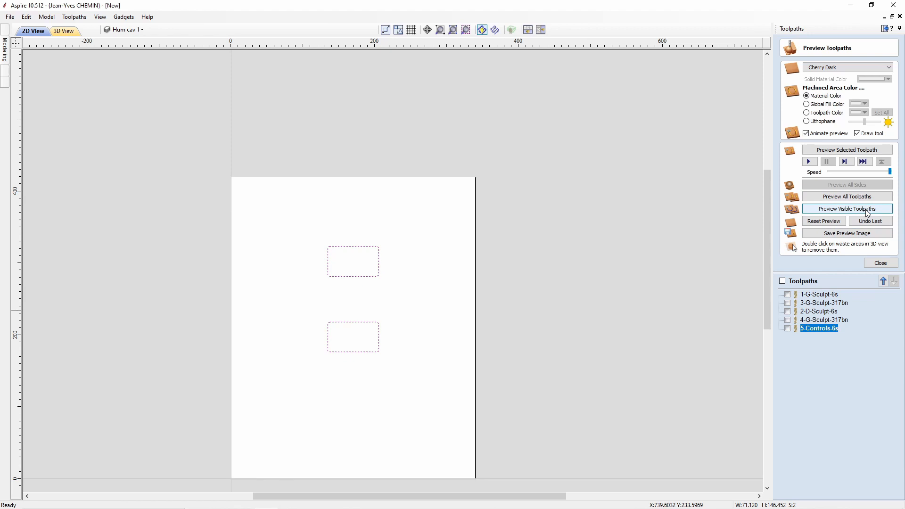
left_click(879, 263)
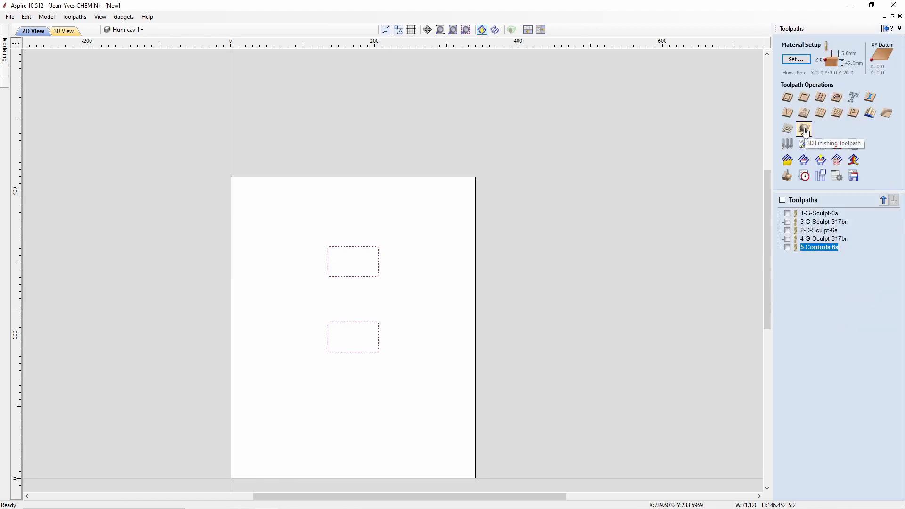
left_click(805, 101)
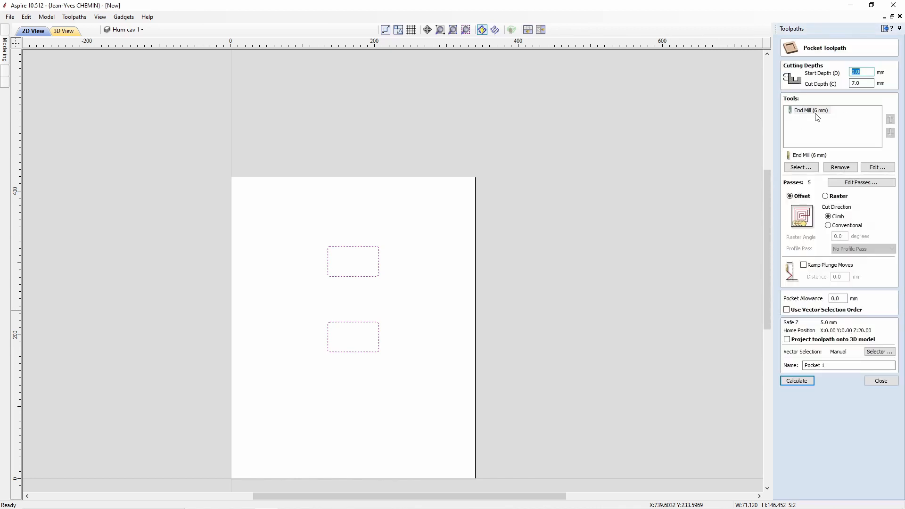
Calculate the humbucker pocket with a 20 mm cut depth as 6-Hum1-6s and preview the machined cavities.
left_click(859, 83)
type("20")
left_click(835, 364)
type("6-Hum1-6")
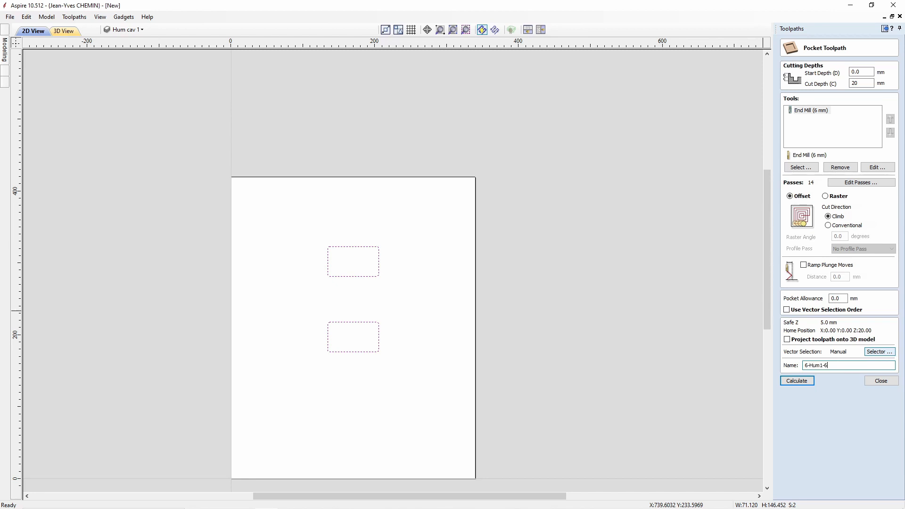
left_click(808, 381)
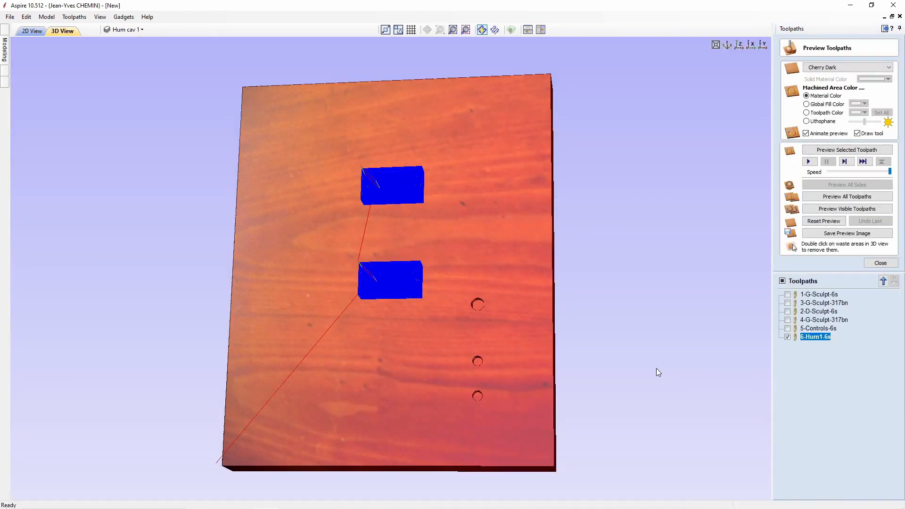
left_click(847, 209)
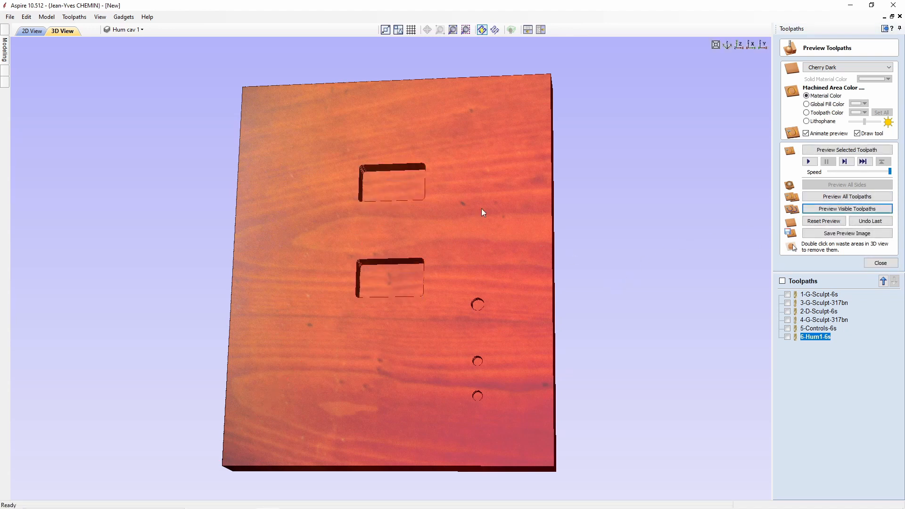
In the 2D view, hide the Hum cav 1 layer and show the Hum Cav 2 layer.
left_click(38, 31)
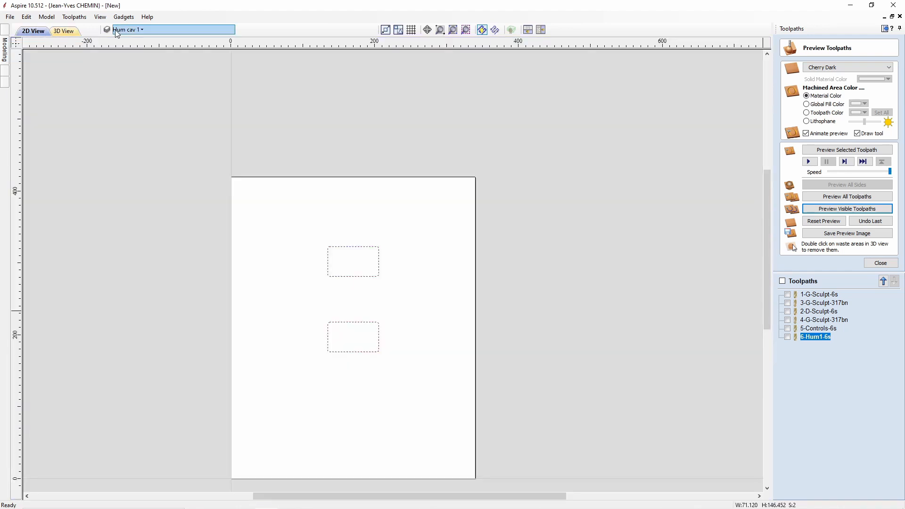
left_click(132, 31)
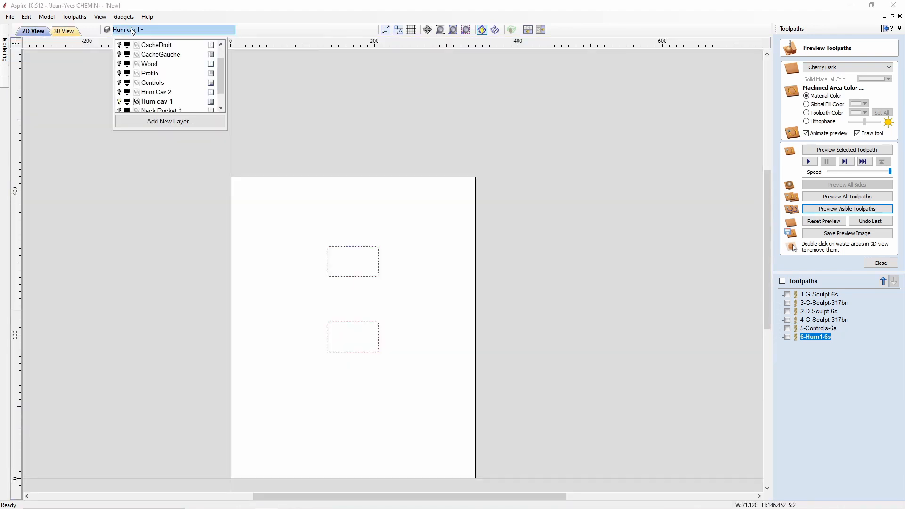
left_click(120, 101)
left_click(120, 93)
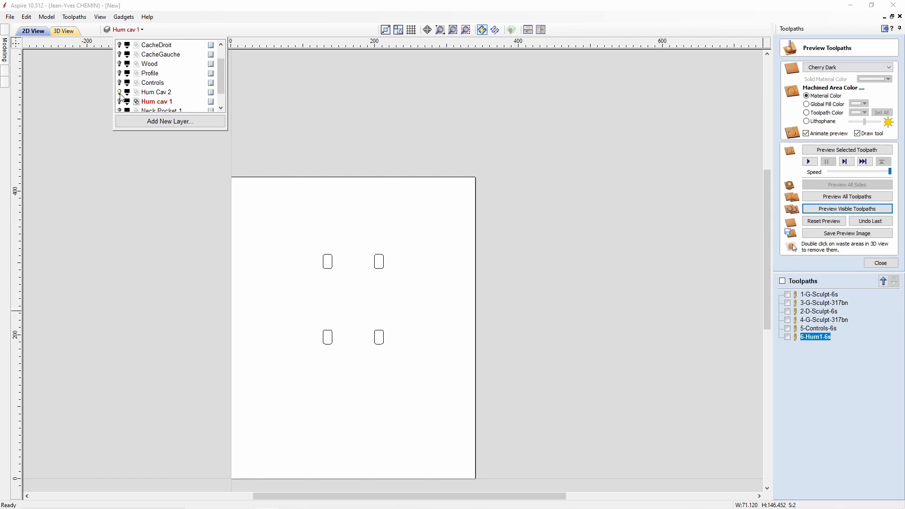
Select the four small humbucker ear outlines and calculate a pocket toolpath for them named 7-Hum2-6s.
left_click_drag(278, 217, 410, 374)
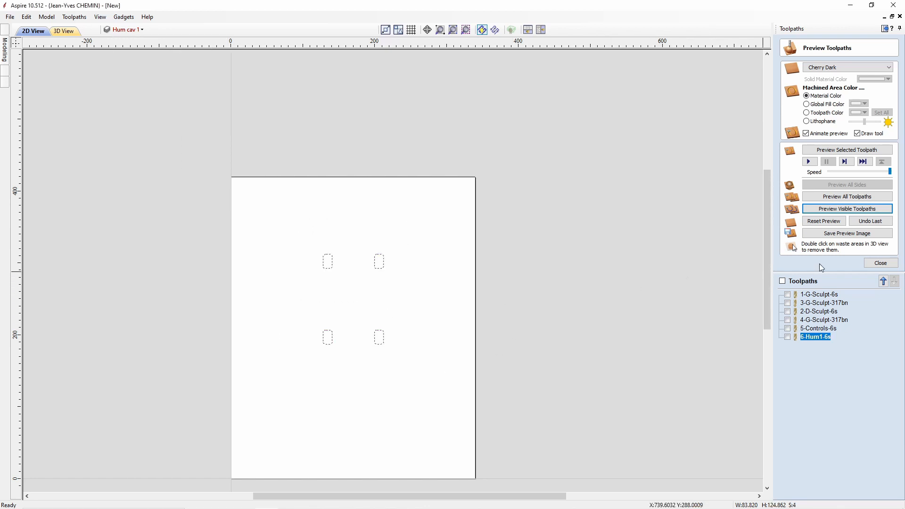
left_click(881, 263)
left_click(804, 97)
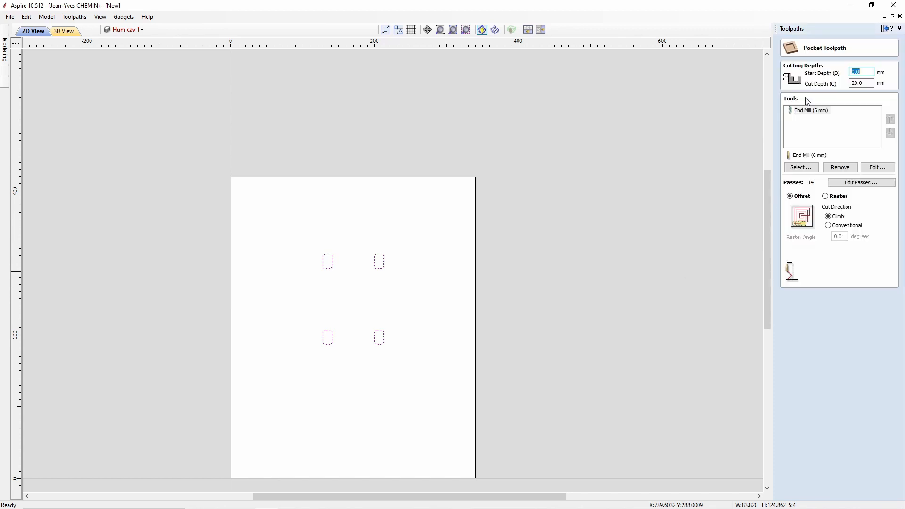
left_click(831, 365)
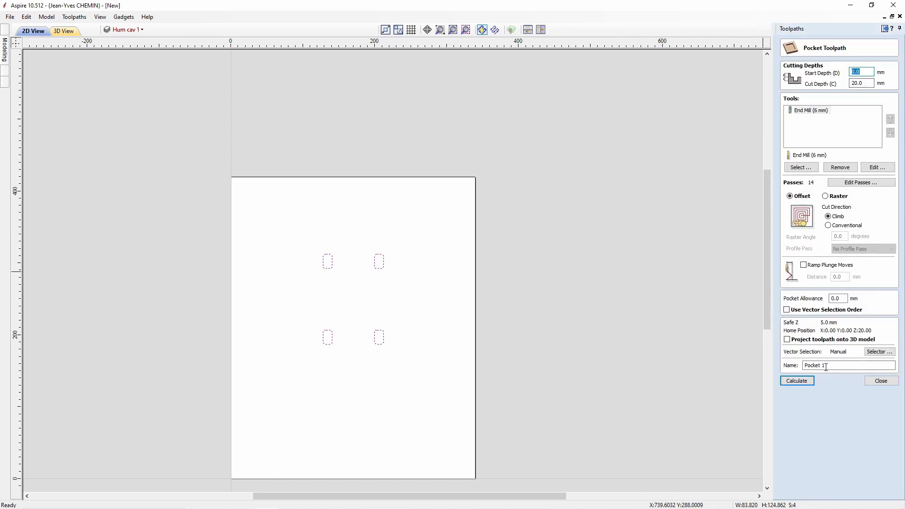
left_click_drag(830, 365, 792, 364)
type("7-Hum2-6s")
left_click(807, 381)
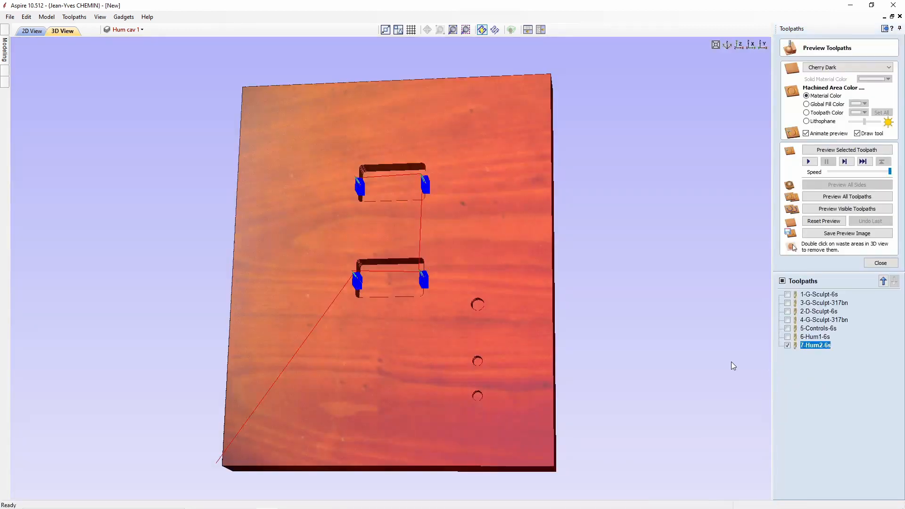
Edit the 7-Hum2-6s toolpath to a 30 mm cut depth, recalculate it and preview the machined ear pockets.
right_click(816, 345)
left_click(830, 372)
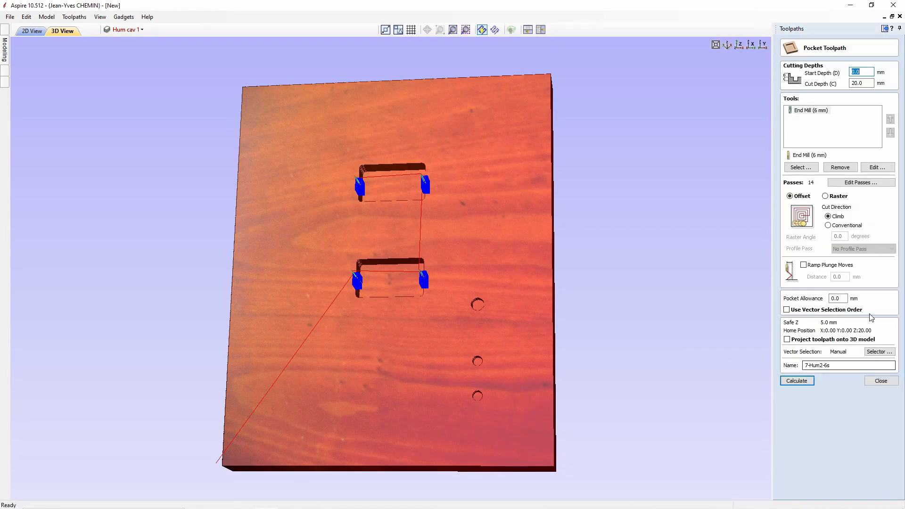
key("Tab")
type("30")
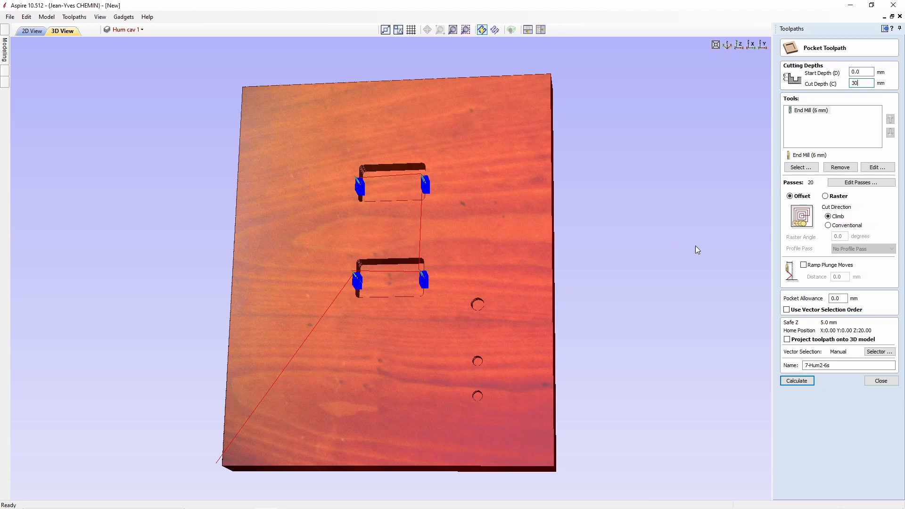
left_click(809, 379)
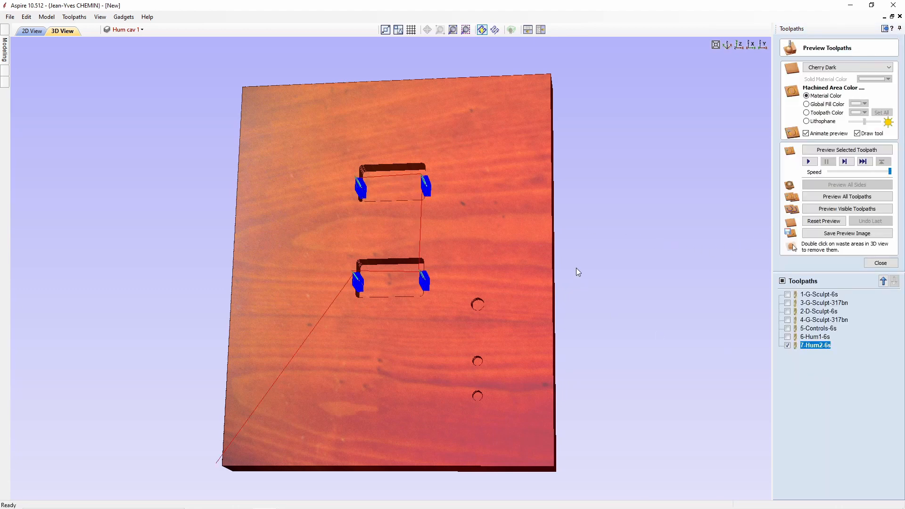
left_click(851, 208)
left_click_drag(587, 217, 651, 227)
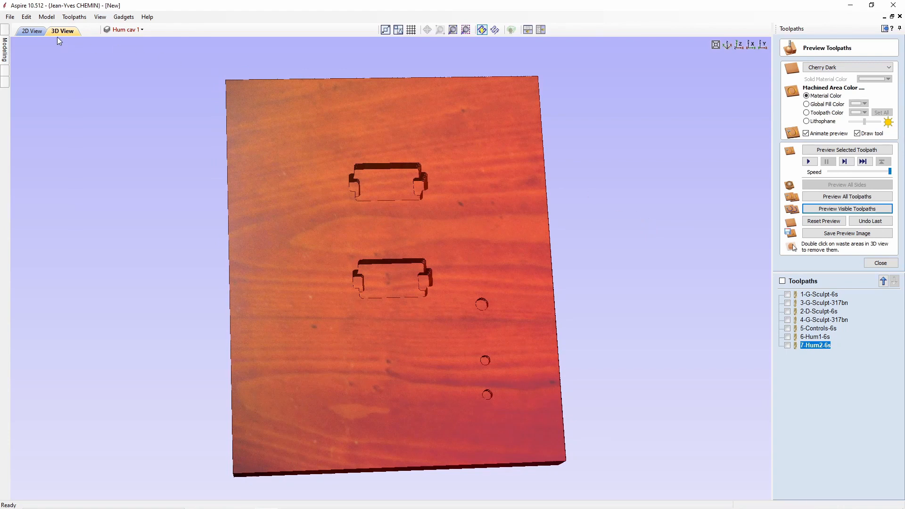
In the 2D view, hide the Hum Cav 2 layer and show the Neck Pocket 1 layer.
left_click(34, 31)
left_click(141, 30)
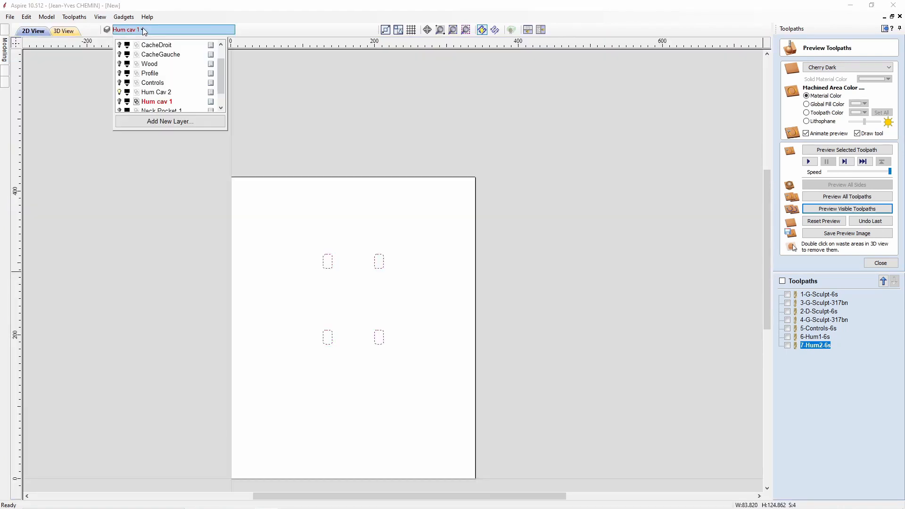
left_click(120, 93)
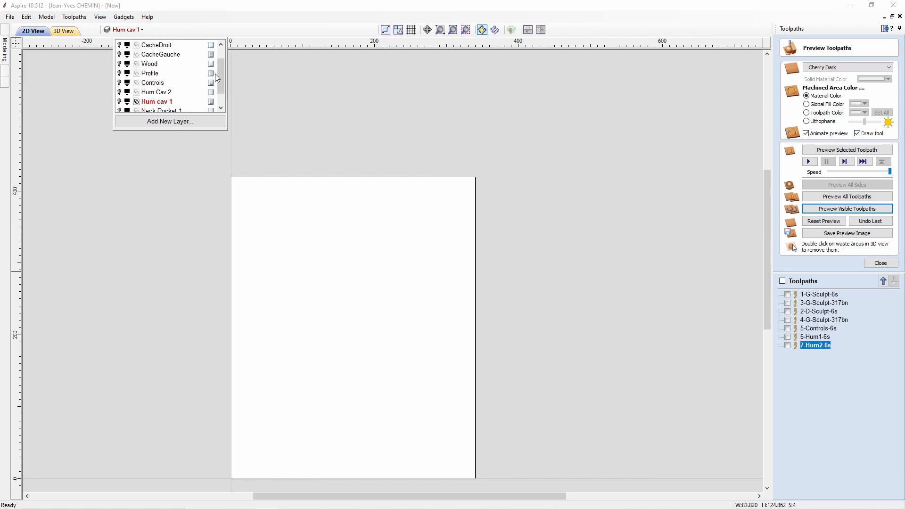
left_click_drag(220, 75, 221, 78)
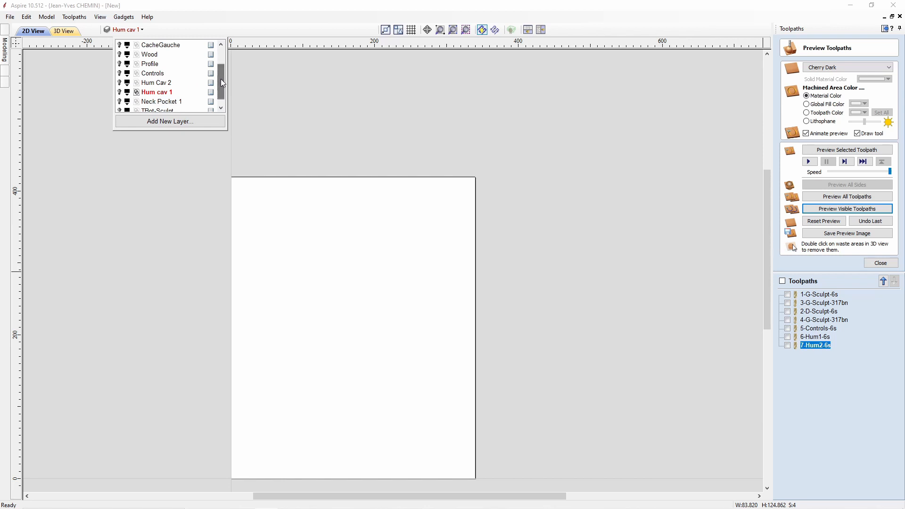
left_click(120, 101)
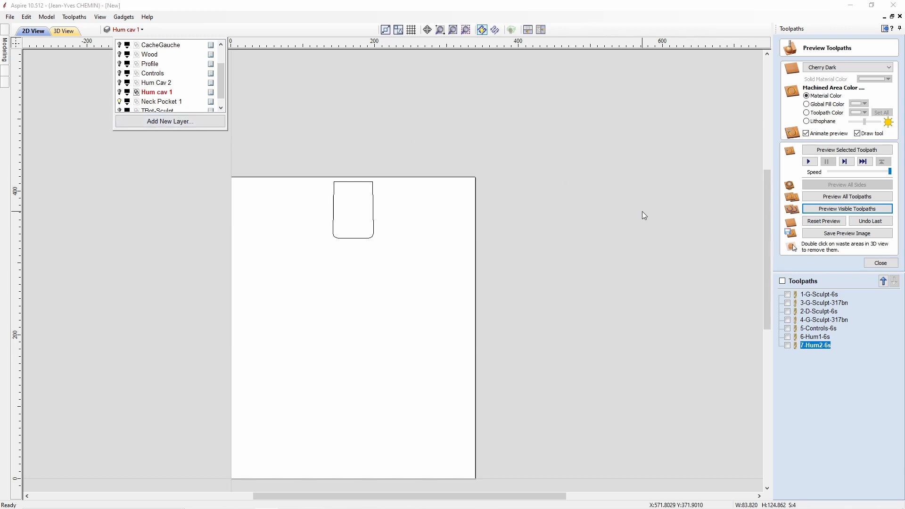
left_click(644, 215)
left_click(881, 263)
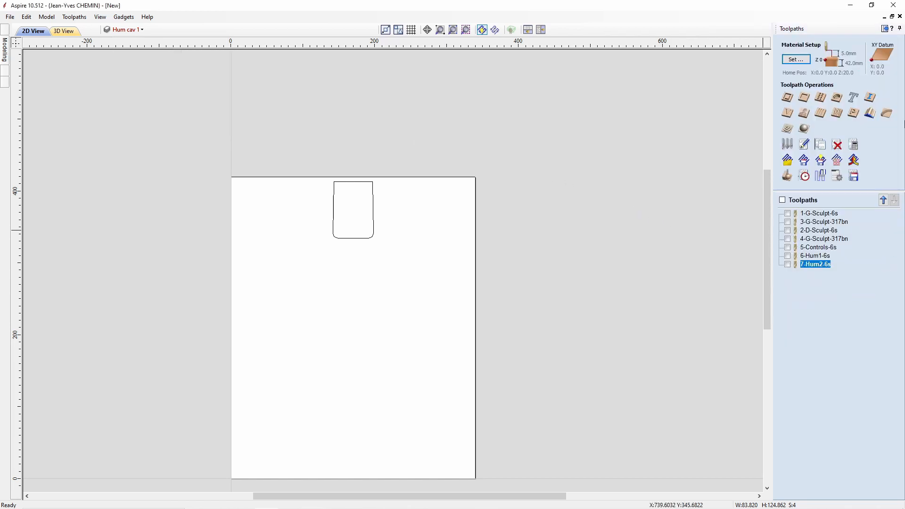
left_click(805, 98)
double_click(862, 83)
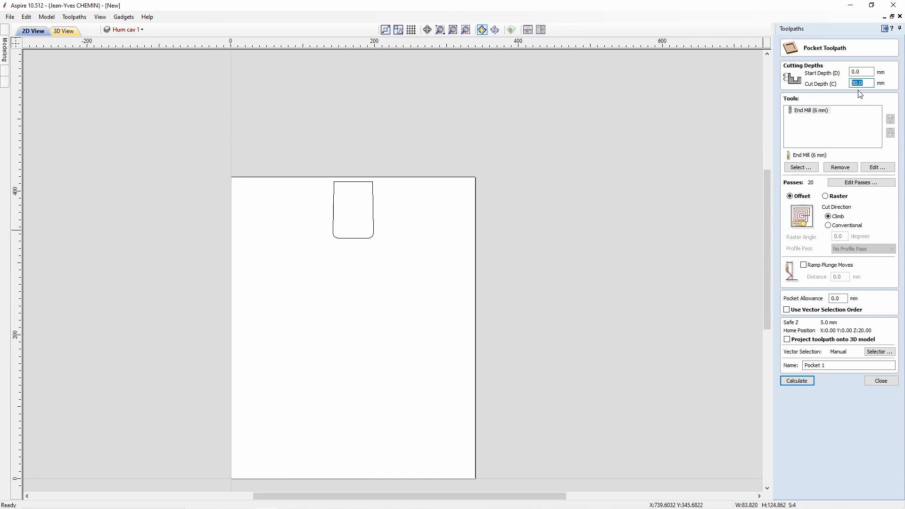
type("16.2")
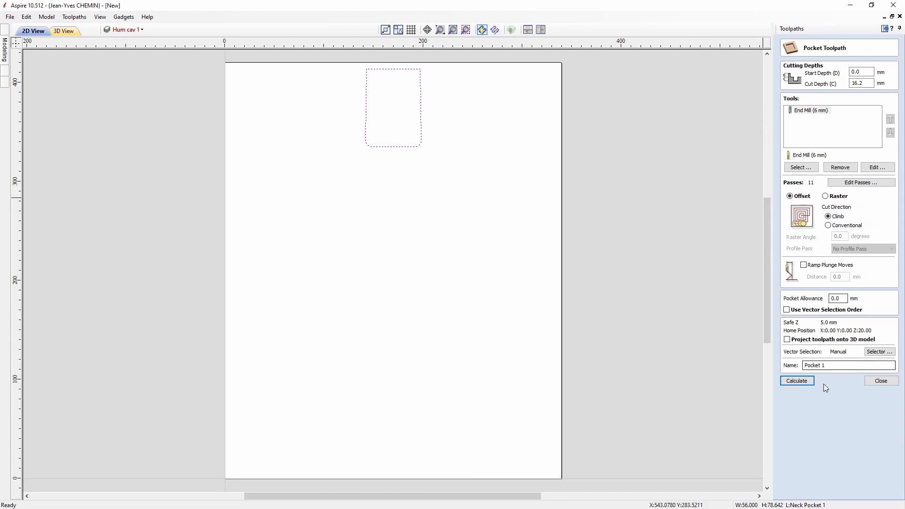
left_click(880, 382)
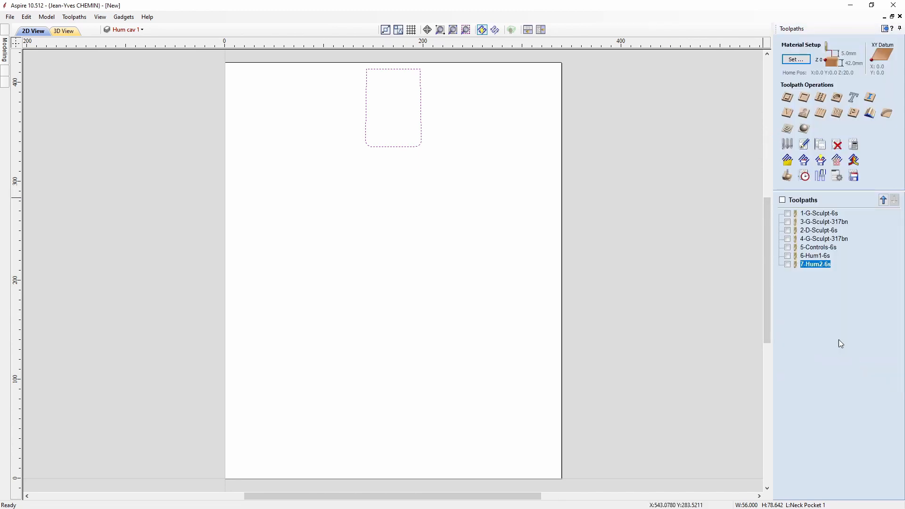
Start a female inlay pocket toolpath for the neck pocket outline and remove its 2 mm and 0.5 mm end mills.
left_click(874, 99)
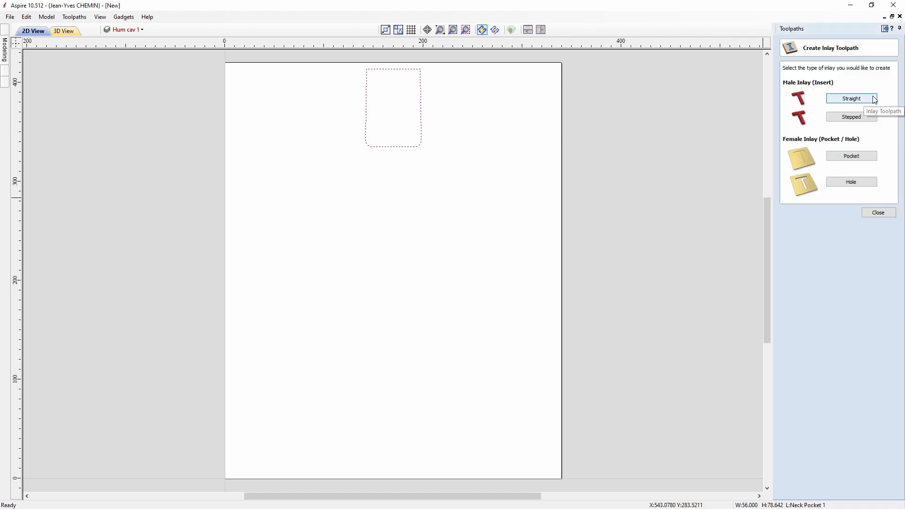
left_click(851, 156)
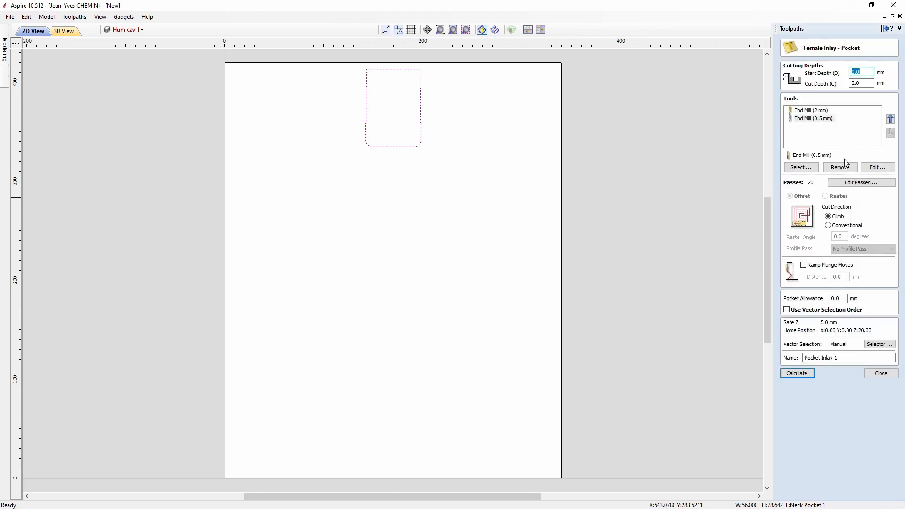
left_click(846, 168)
left_click(845, 167)
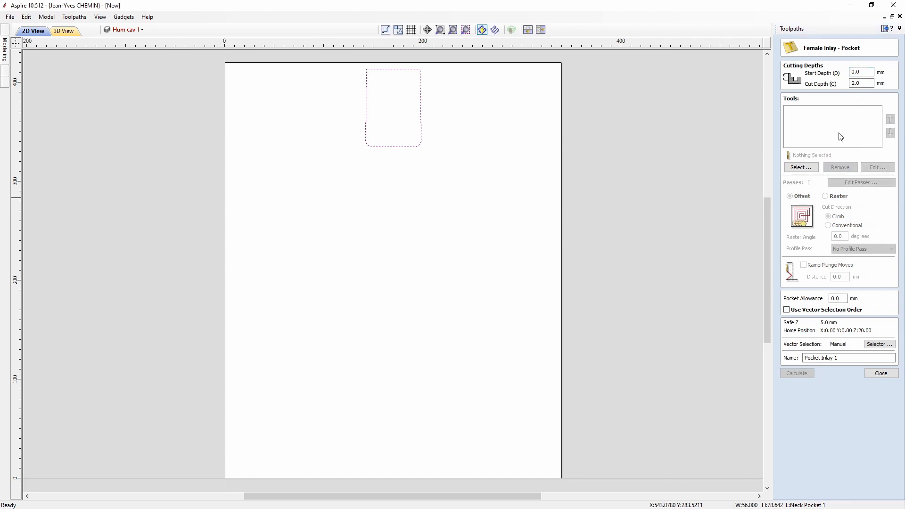
Set the inlay pocket's cut depth to 16.2 mm and assign the metric 6 mm End Mill as its tool.
left_click(865, 84)
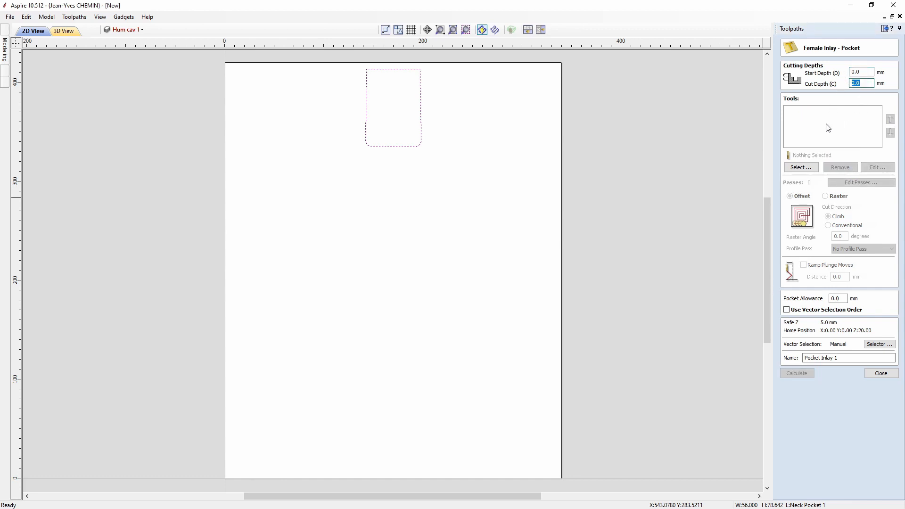
type("16.2")
left_click(801, 167)
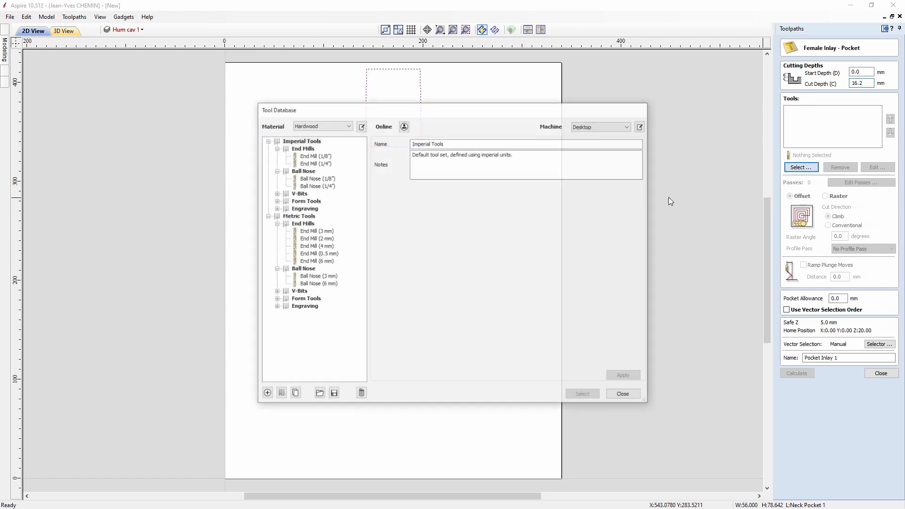
left_click(314, 260)
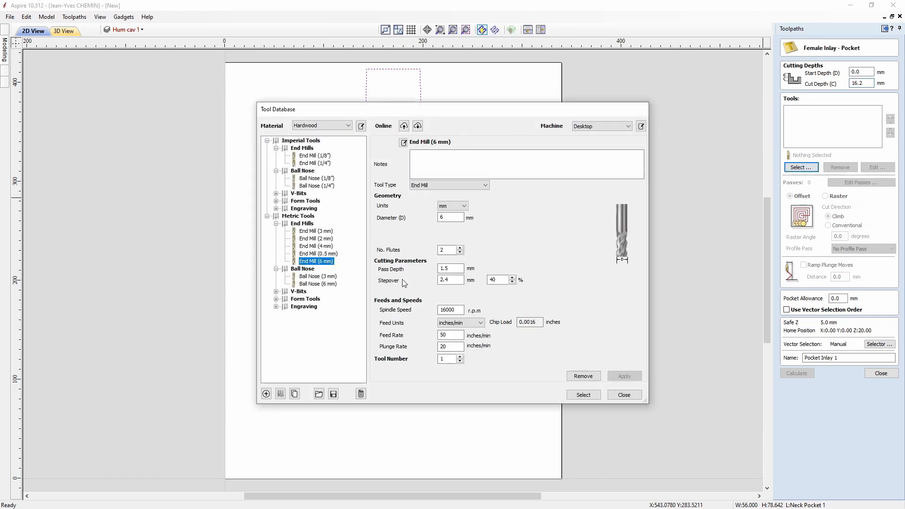
left_click(583, 395)
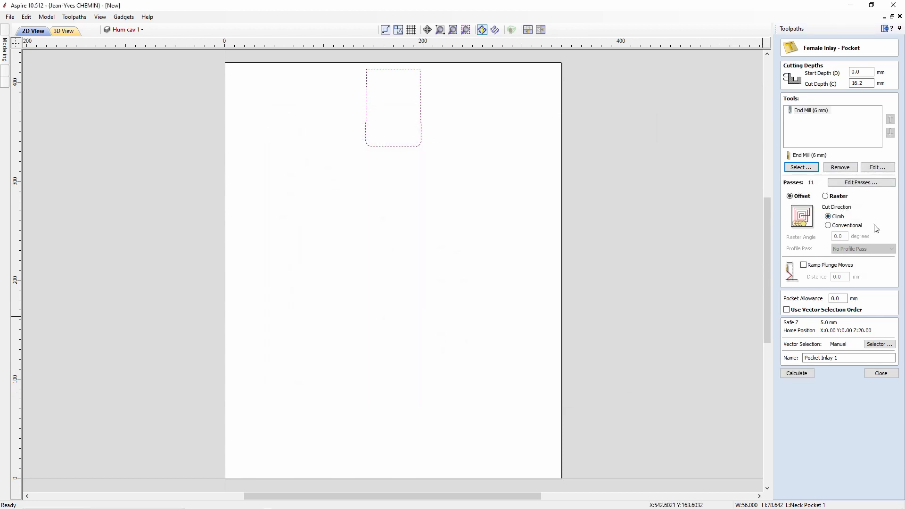
Set the neck pocket's allowance to 0.1 mm, name the toolpath 8-Neck-6s and calculate it.
double_click(837, 298)
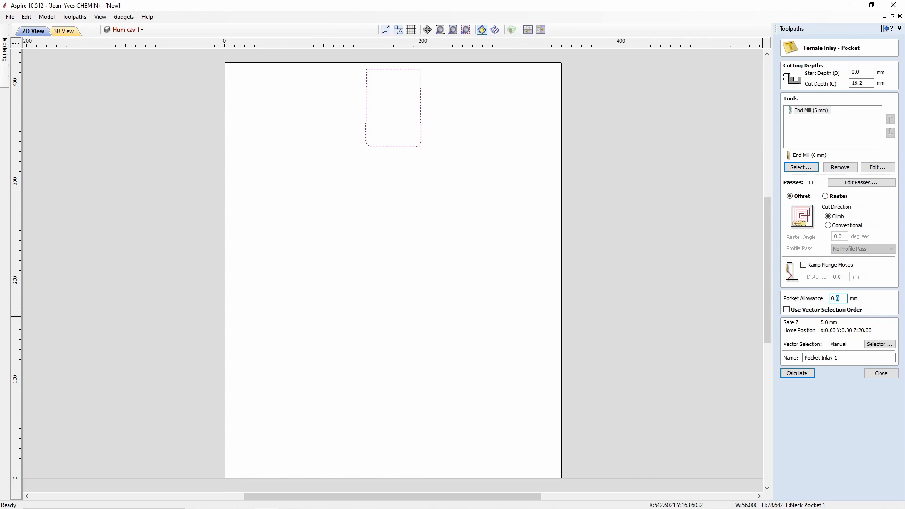
type("0.1")
key("Tab")
type("8-neck")
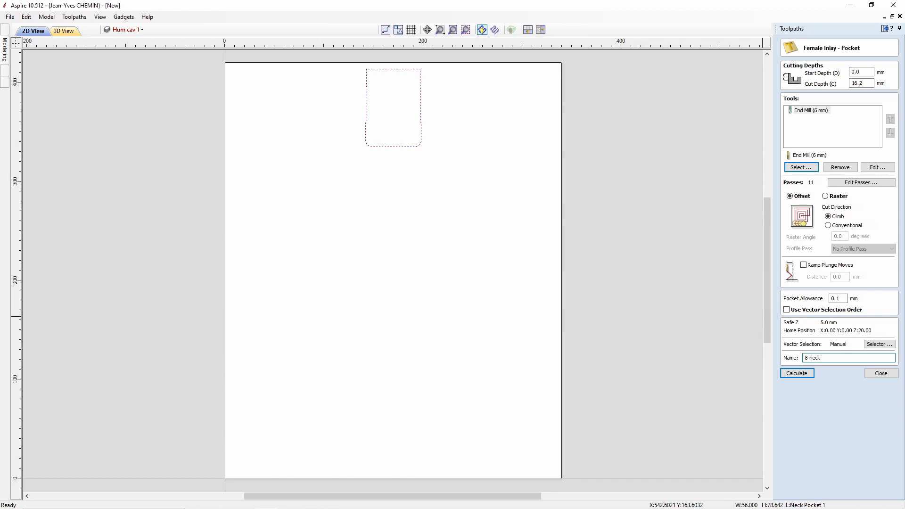
key("BackSpace")
type("Neck-6s")
left_click(806, 373)
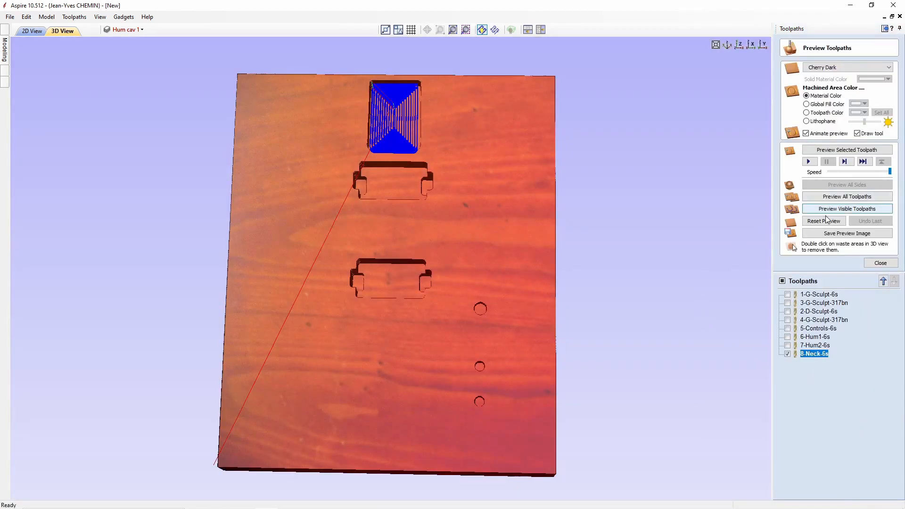
Reset the machining preview and simulate only the 8-Neck-6s toolpath, viewing the machined neck pocket.
left_click(843, 221)
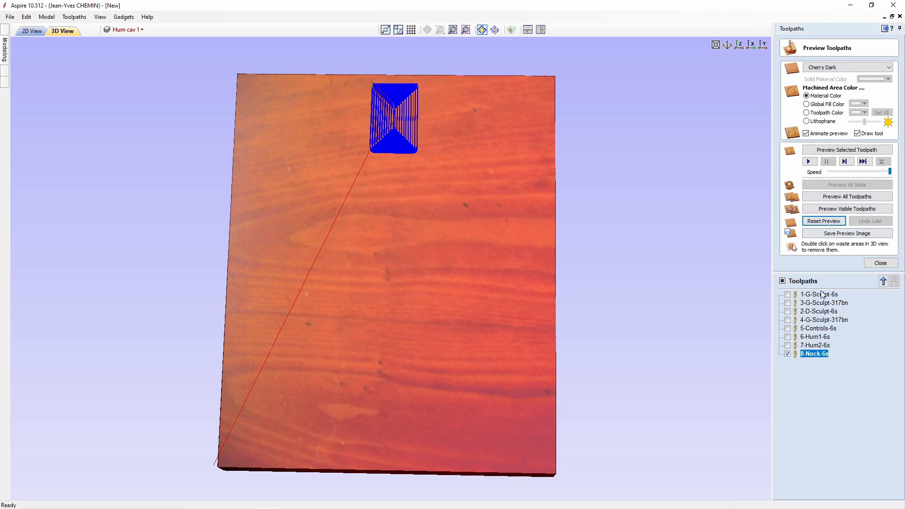
left_click(864, 210)
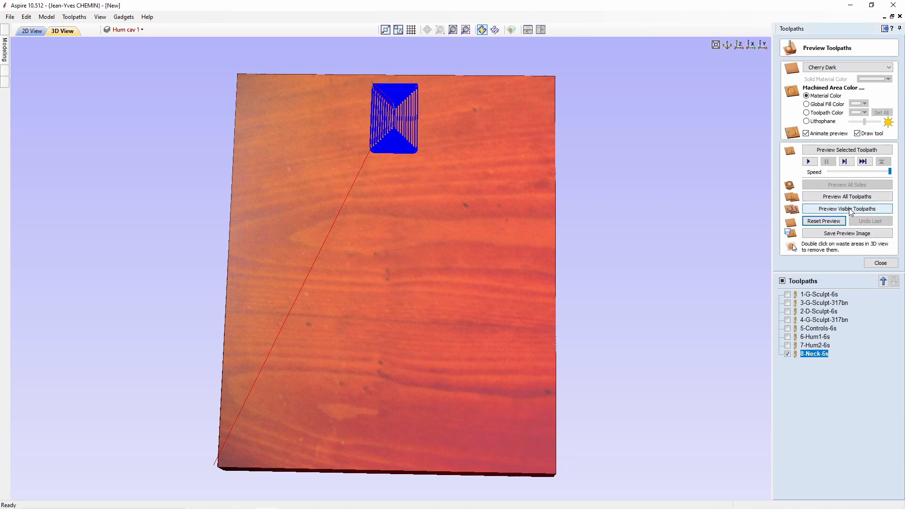
left_click_drag(652, 211, 683, 209)
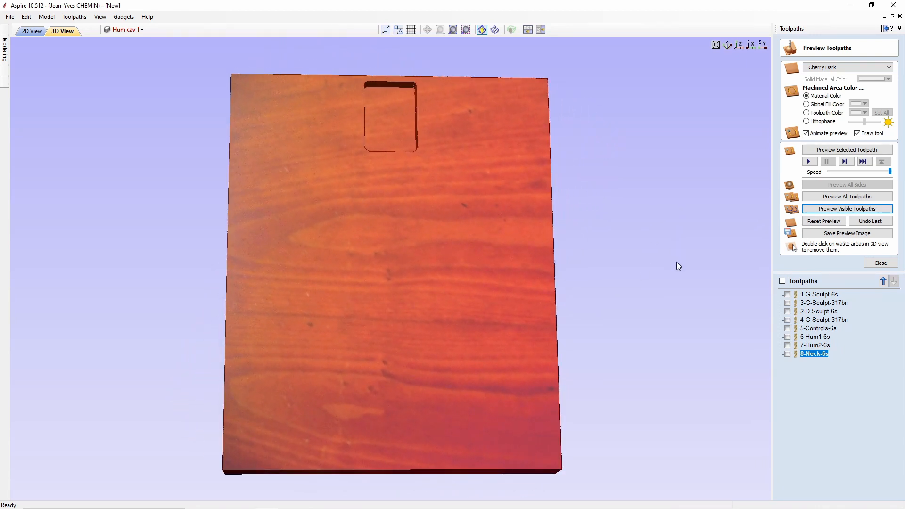
In the 2D view, hide the Neck Pocket 1 layer, show the Profile layer and select the guitar body outline.
left_click(39, 30)
left_click(125, 29)
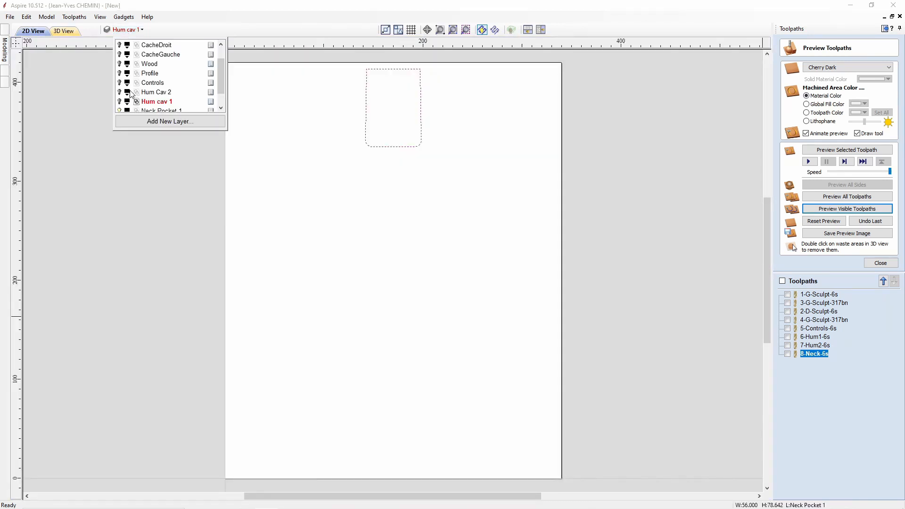
left_click(119, 110)
scroll(123, 108, "down", 1)
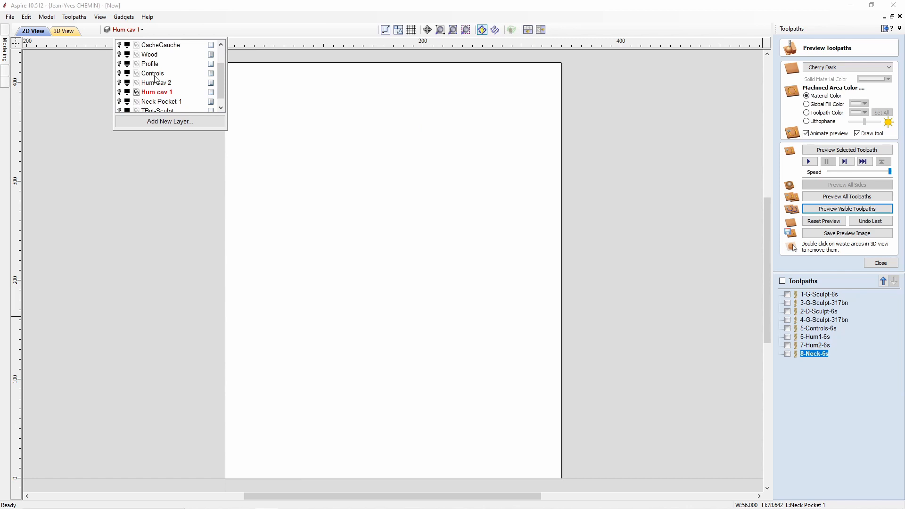
left_click(119, 64)
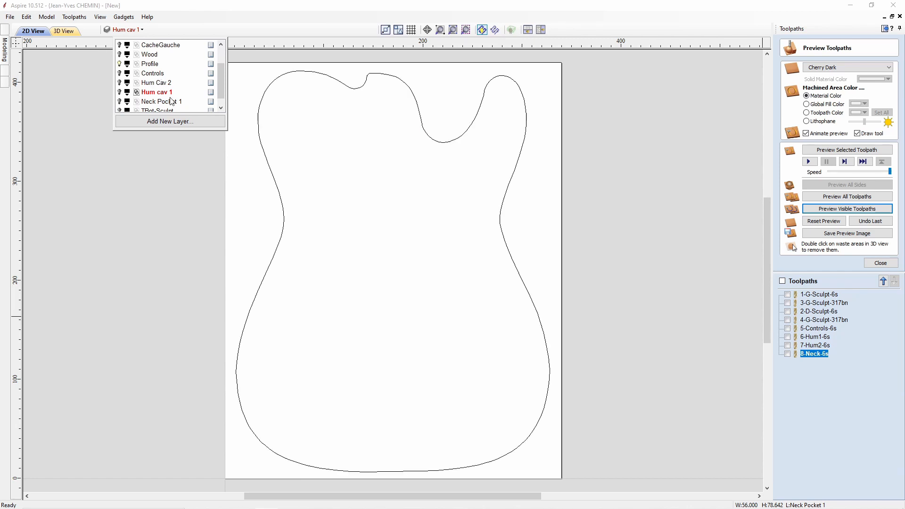
left_click(283, 239)
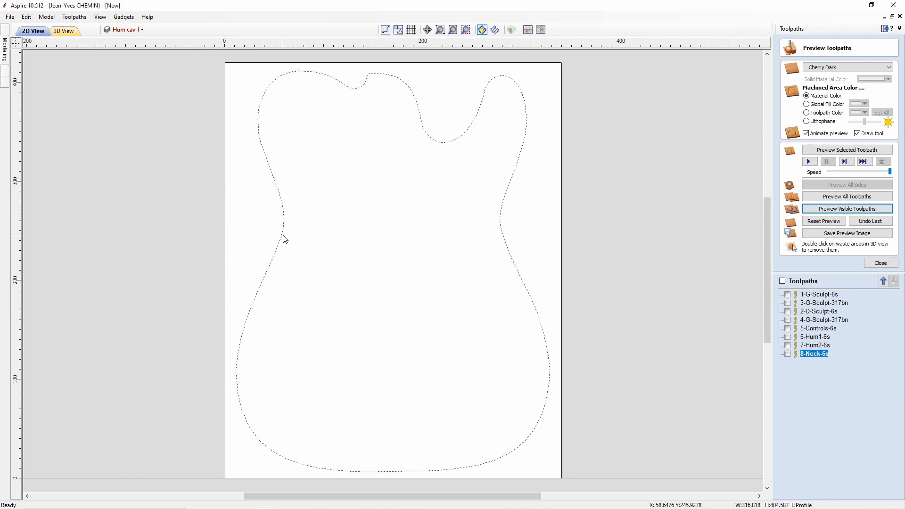
Start a 2D profile toolpath outside the body outline with a 42.5 mm cut depth and the 6 mm End Mill.
left_click(881, 263)
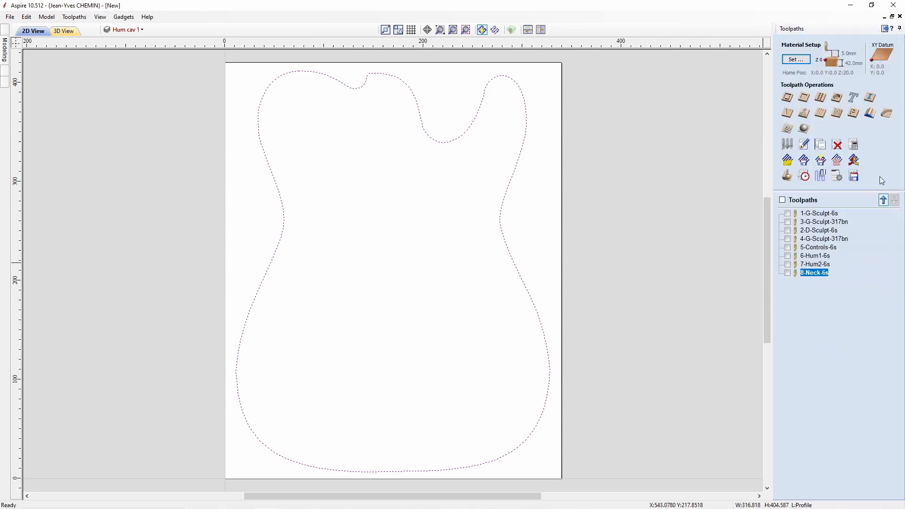
left_click(788, 98)
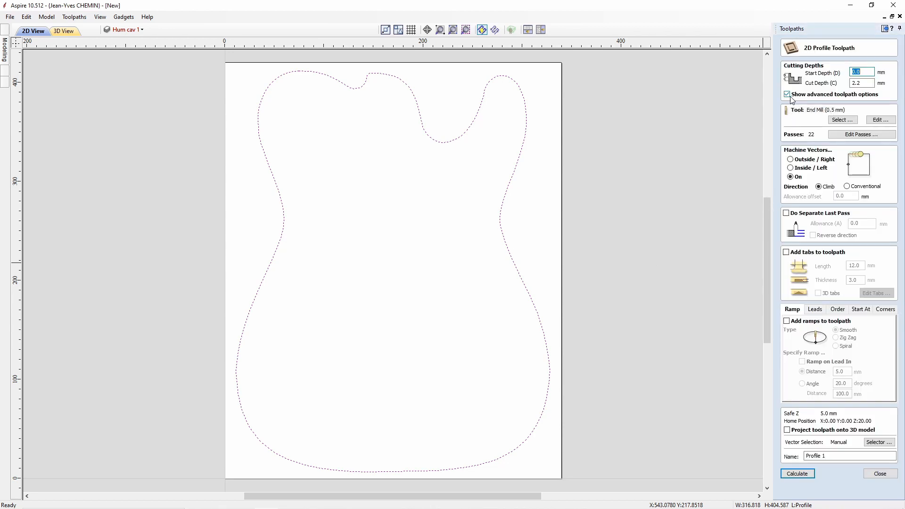
left_click(790, 159)
left_click(861, 83)
left_click_drag(861, 83, 843, 84)
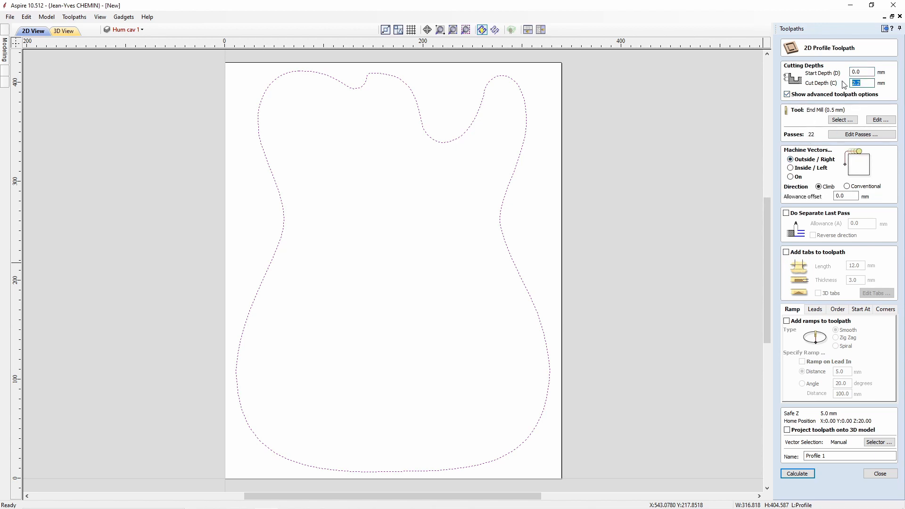
type("42.")
left_click(843, 119)
left_click(325, 261)
left_click(583, 394)
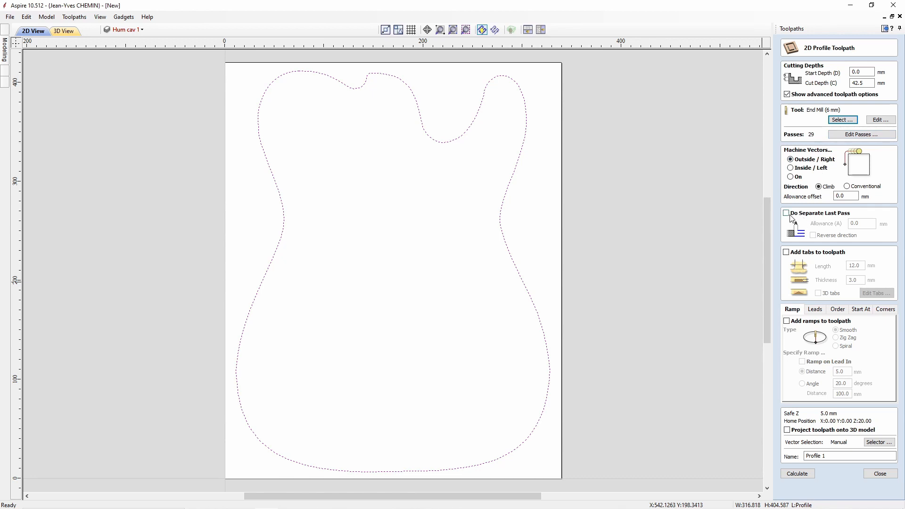
Add a separate last pass with 0.1 mm allowance and smooth ramps, name the toolpath 9-Profile-6L and calculate it, accepting the cut through the material.
left_click(804, 213)
left_click_drag(856, 224, 859, 223)
type("1")
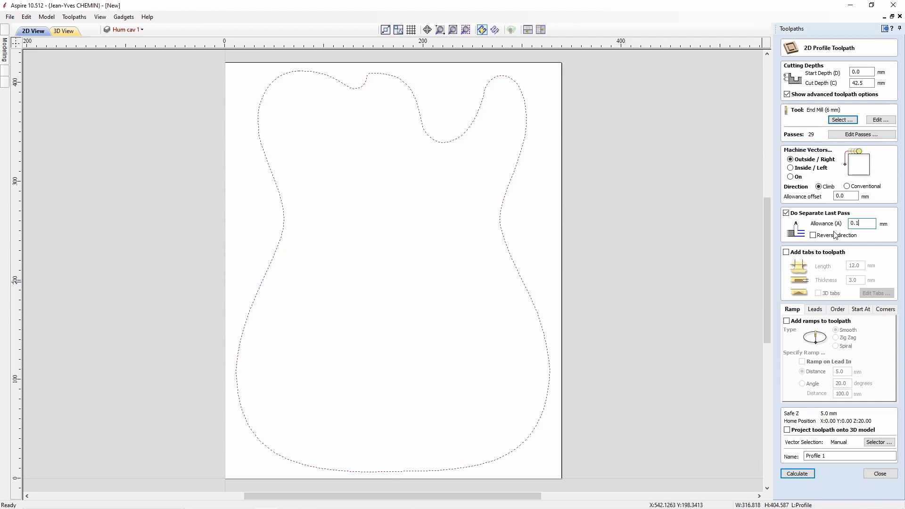
left_click(786, 321)
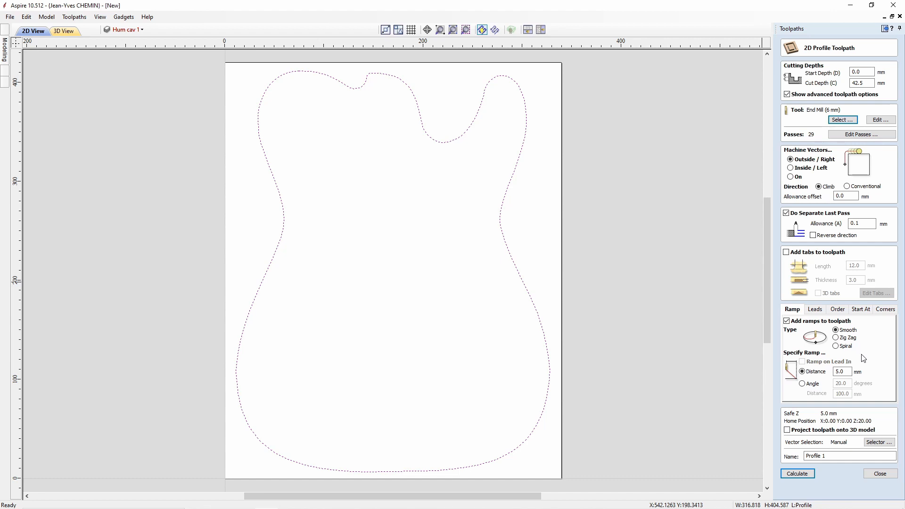
left_click_drag(829, 456, 795, 454)
type("9-")
left_click(797, 474)
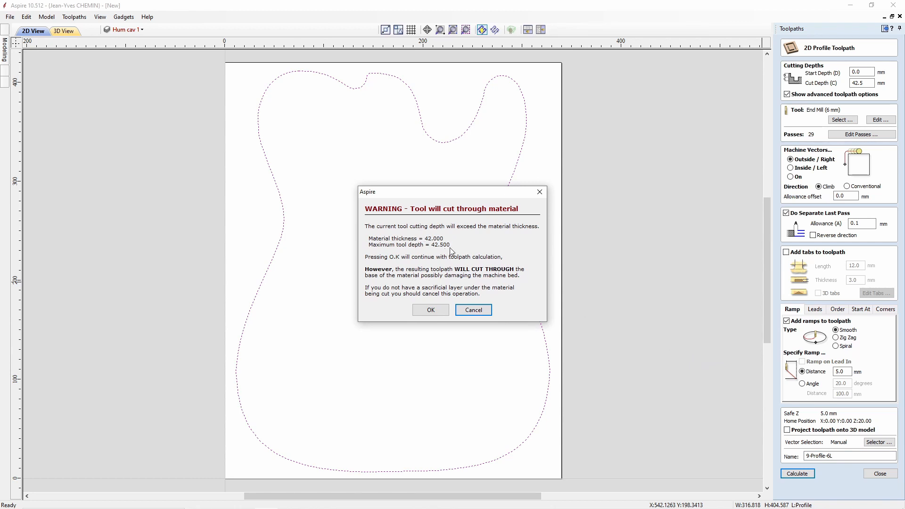
left_click(437, 310)
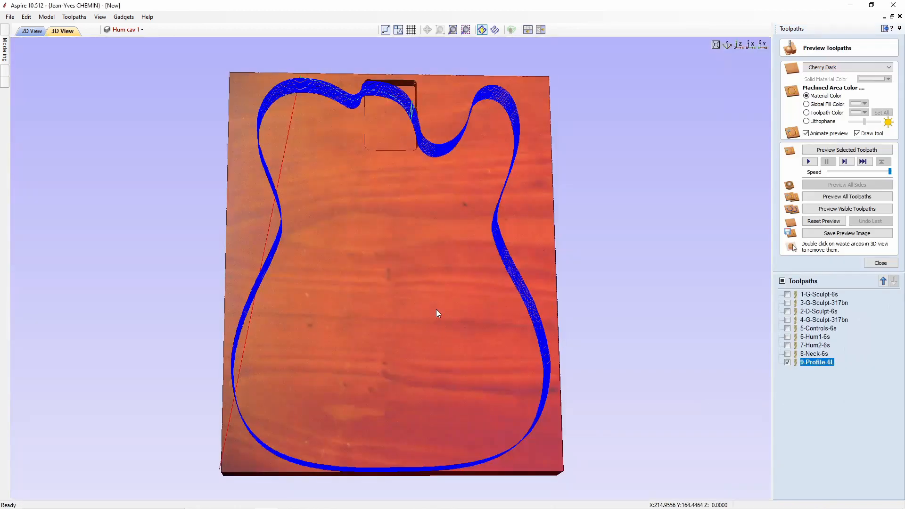
Reset the preview, simulate all toolpaths and remove the waste material around the body to inspect the machined guitar.
left_click(825, 221)
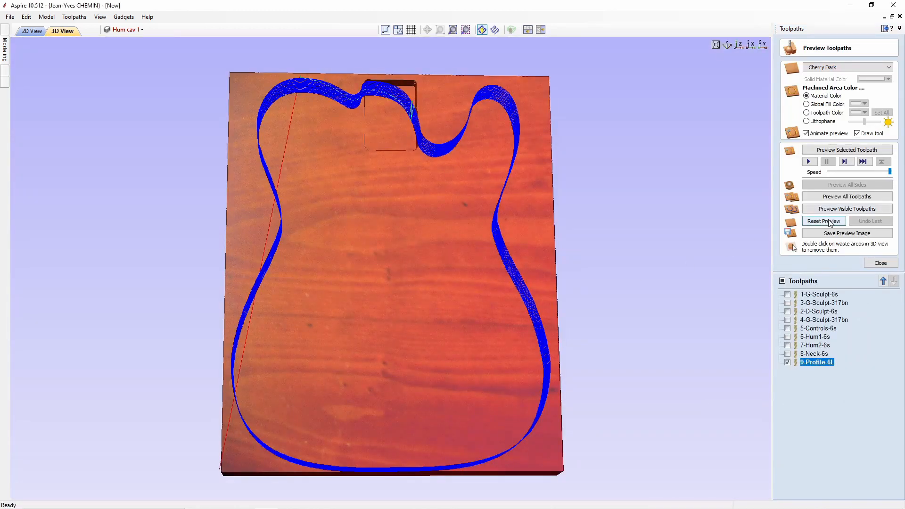
left_click(787, 362)
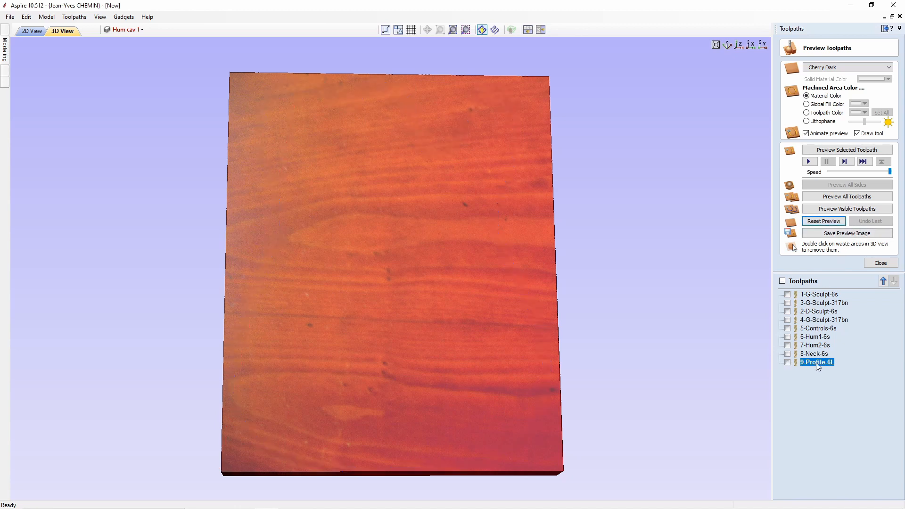
left_click(855, 197)
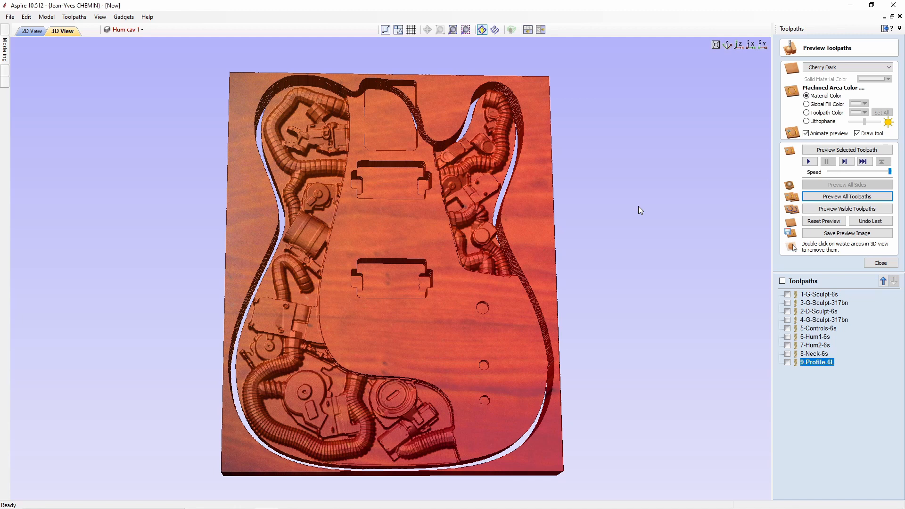
double_click(543, 189)
left_click_drag(626, 217, 570, 178)
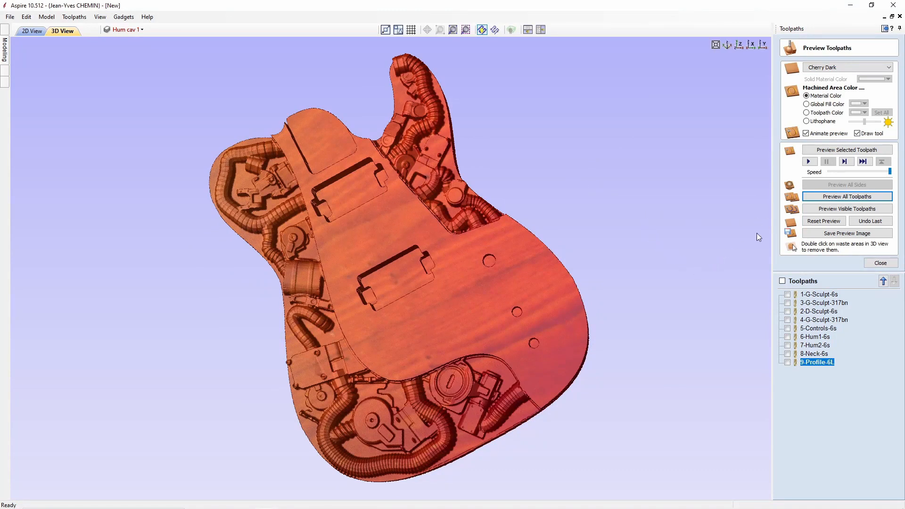
Merge the toolpaths 5-Controls-6s, 6-Hum1-6s, 7-Hum2-6s and 8-Neck-6s into one toolpath named 3-Cav-6s.
left_click(880, 263)
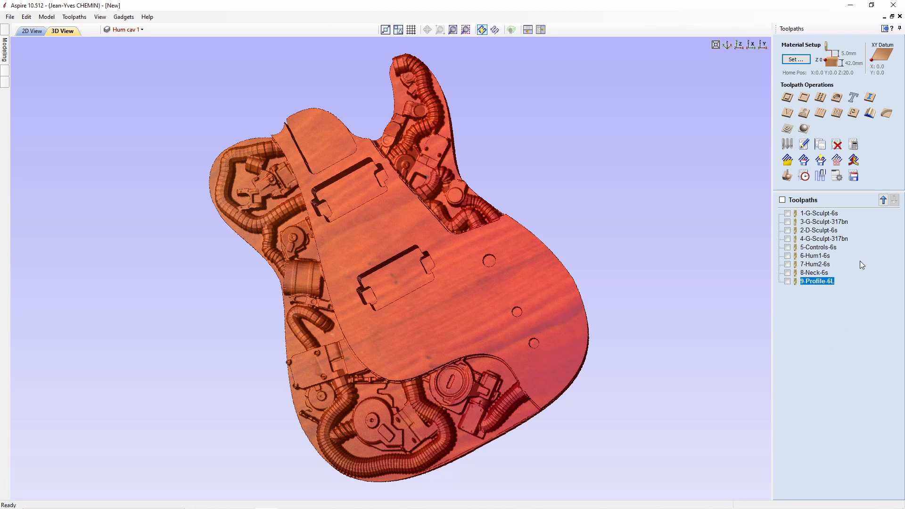
left_click(826, 259)
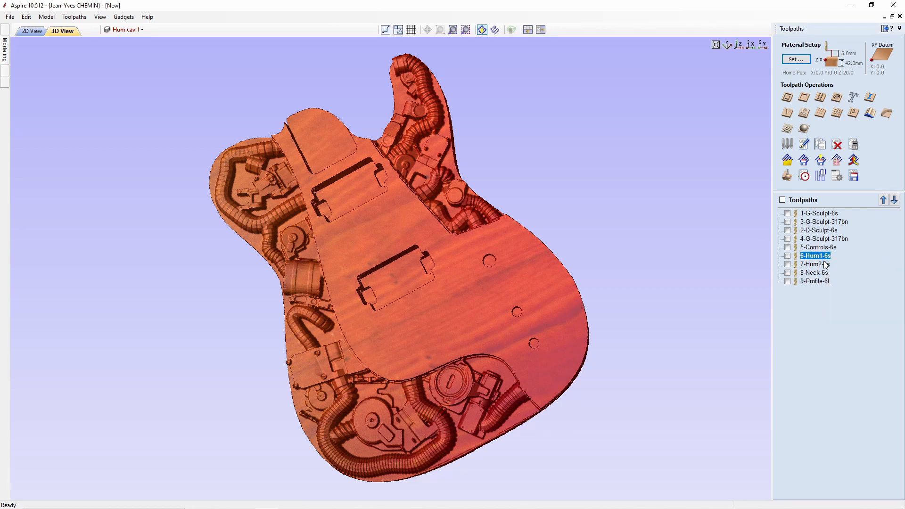
left_click(825, 264)
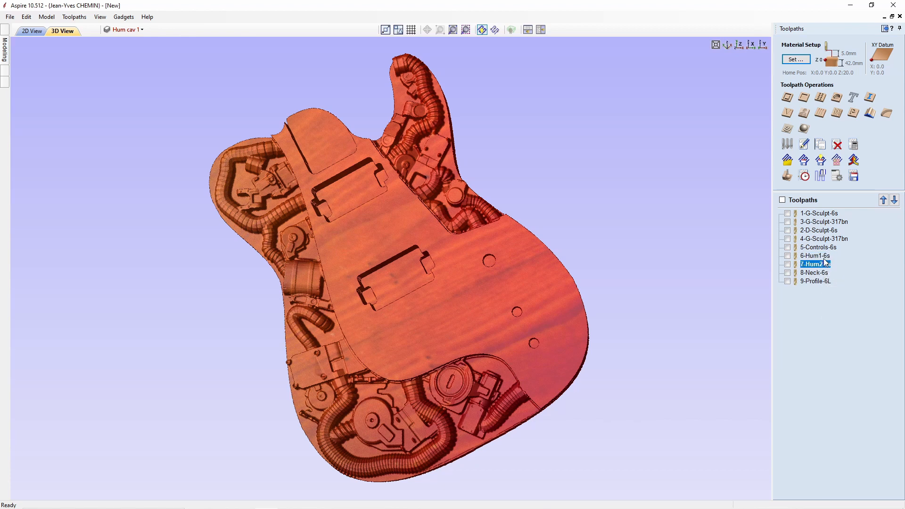
left_click(787, 256)
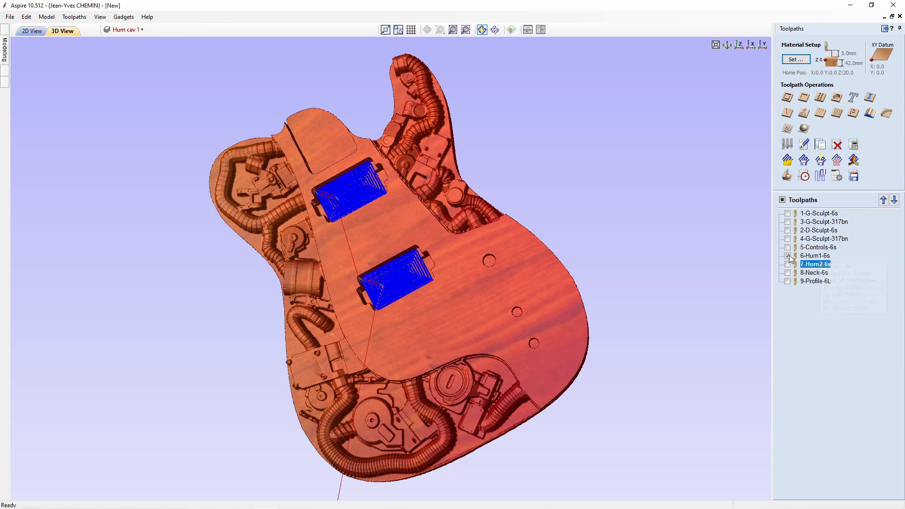
left_click(787, 265)
left_click(787, 273)
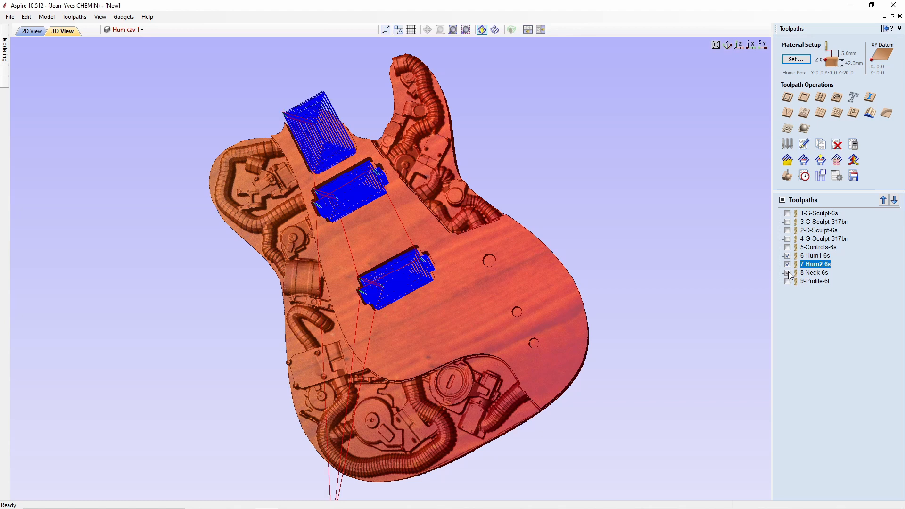
mouse_move(808, 270)
left_click(788, 247)
left_click(854, 160)
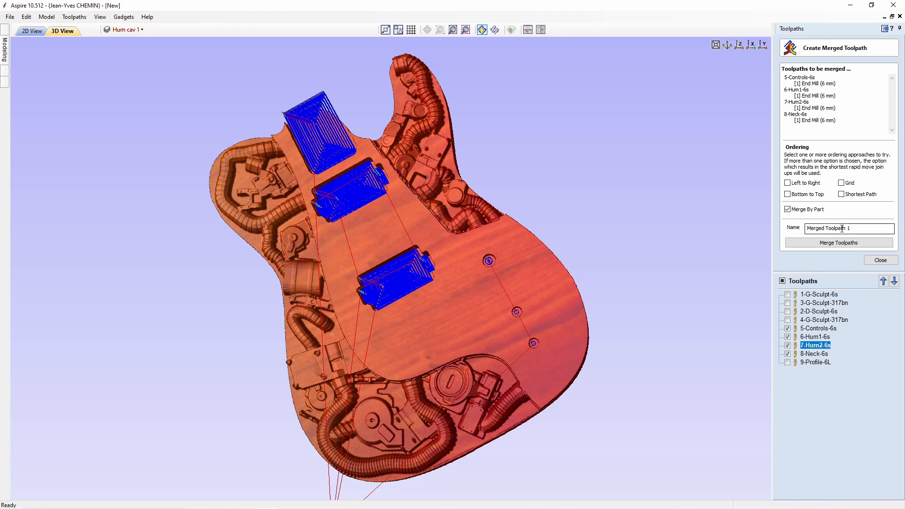
left_click_drag(855, 228, 807, 228)
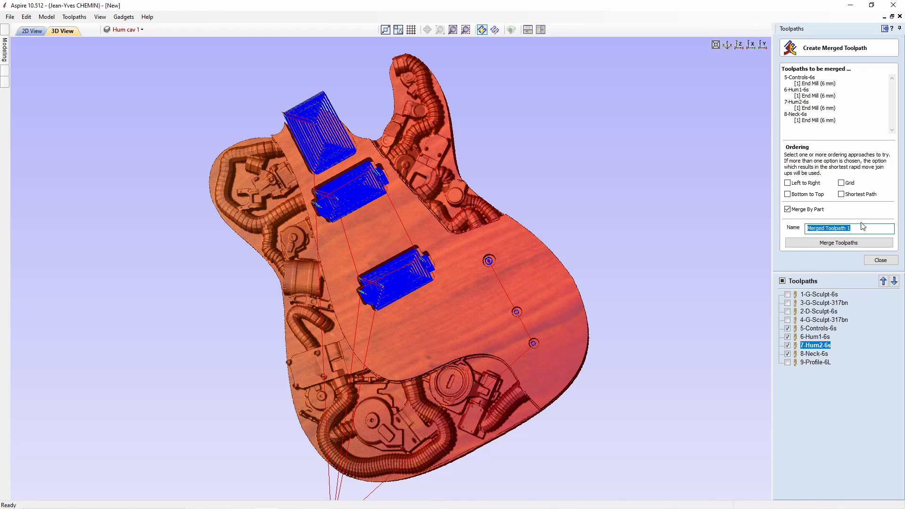
type("3-Cav-6s")
left_click(844, 243)
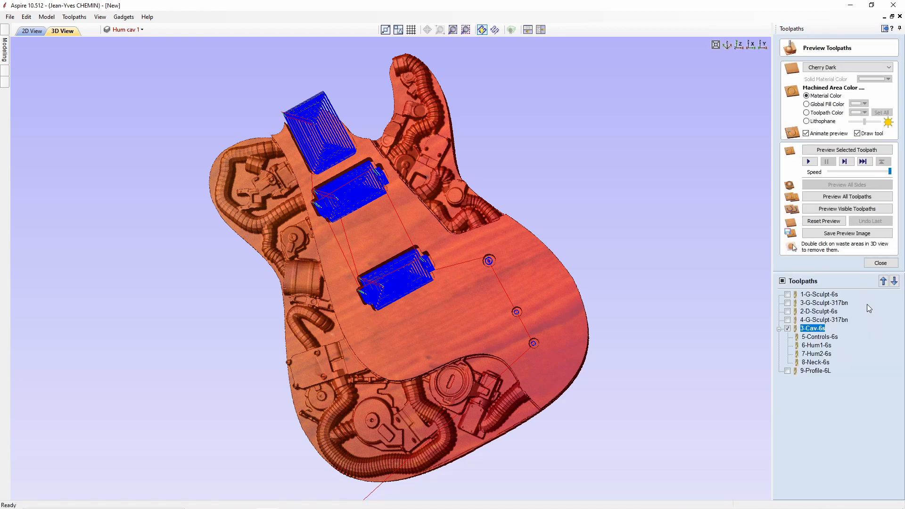
Merge the toolpaths 1-G-Sculpt-6s and 2-D-Sculpt-6s into one toolpath named 1-Sculpt-6s.
left_click(787, 329)
left_click(787, 294)
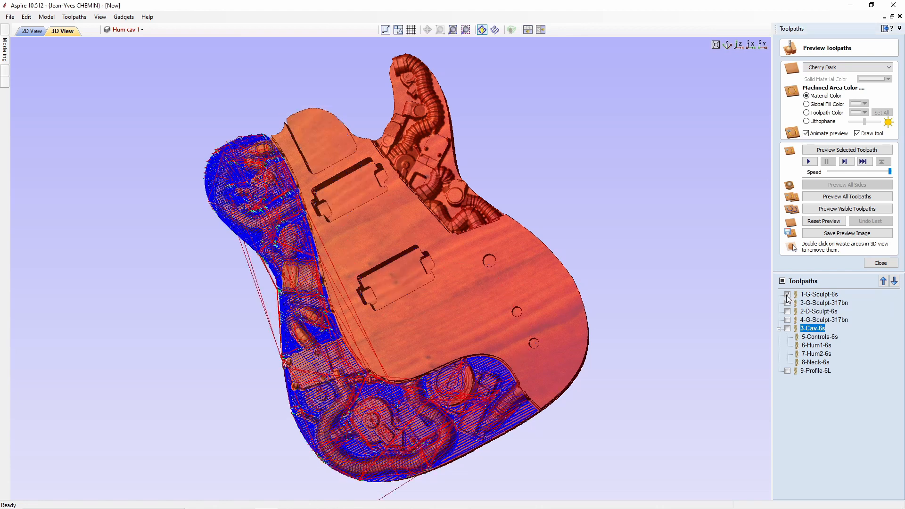
left_click(787, 312)
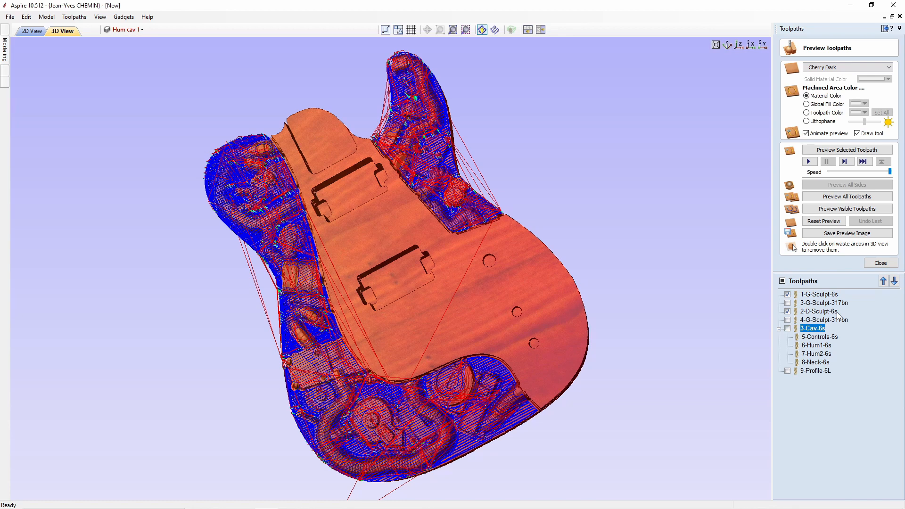
left_click(880, 263)
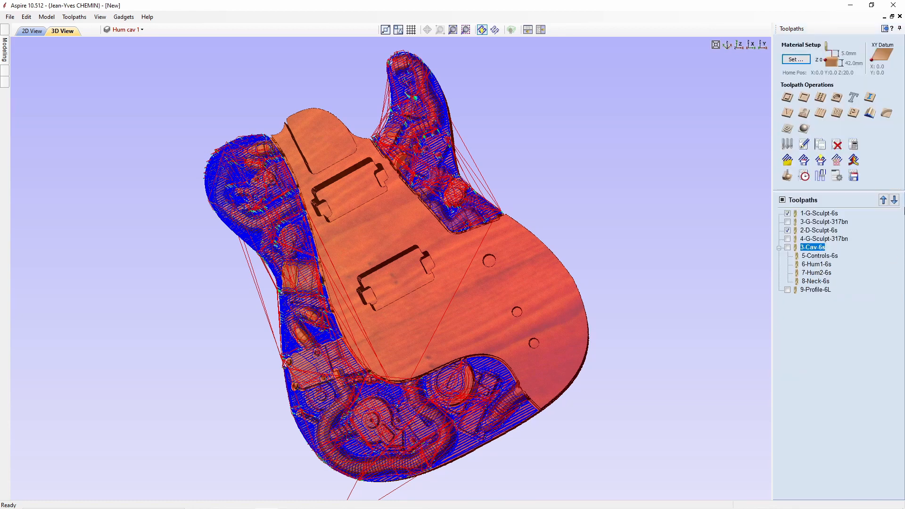
left_click(854, 160)
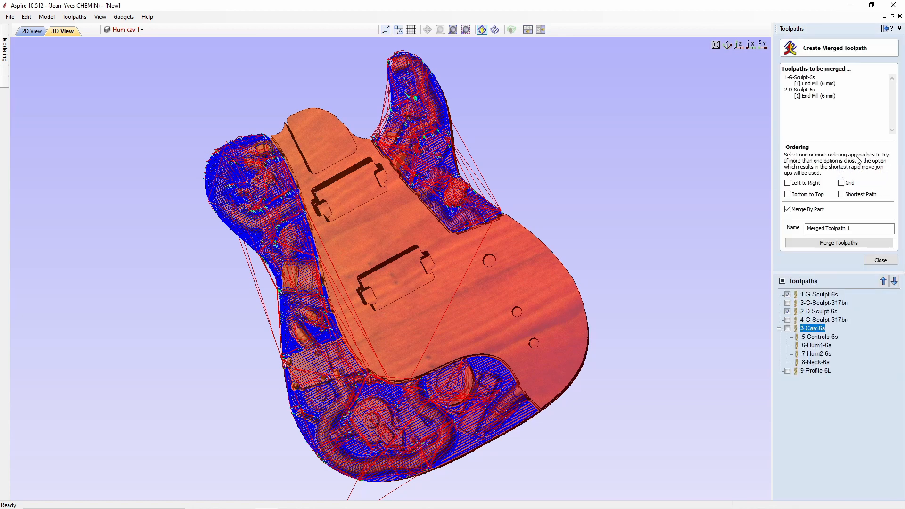
left_click_drag(886, 228, 796, 224)
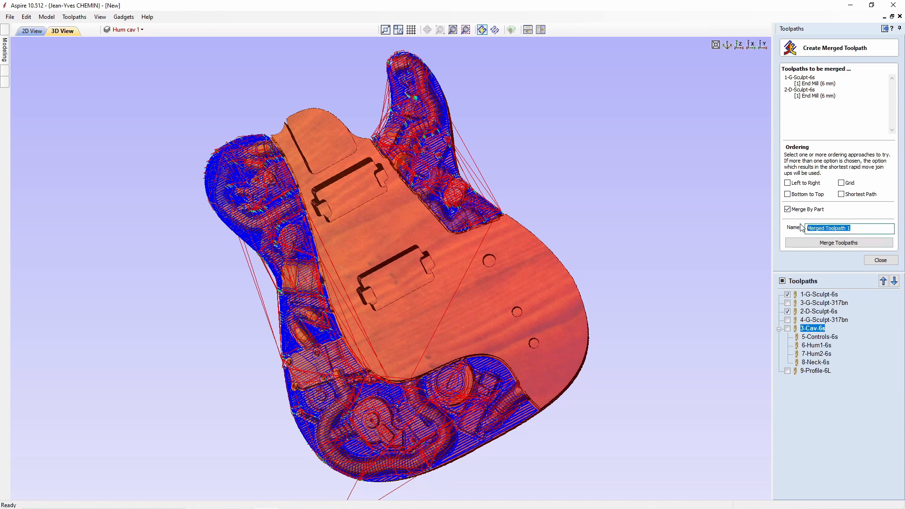
type("1-Sculpt-6s")
left_click(851, 243)
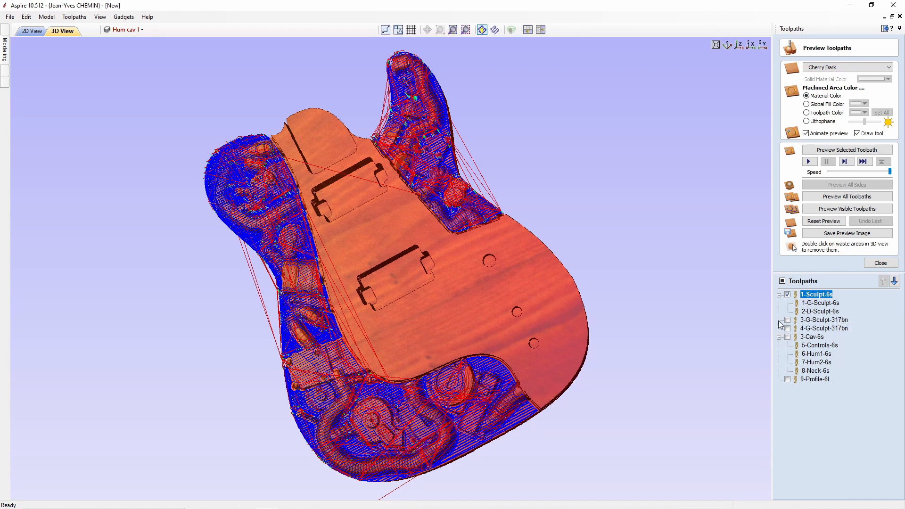
Merge the toolpaths 3-G-Sculpt-317bn and 4-G-Sculpt-317bn into one toolpath named 2-Sculpt-317s, then hide it.
left_click(787, 294)
left_click(788, 319)
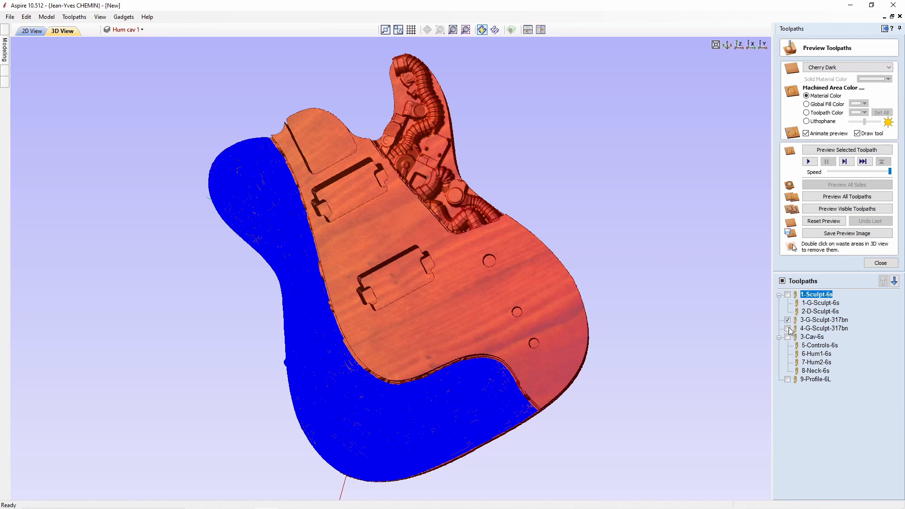
left_click(787, 328)
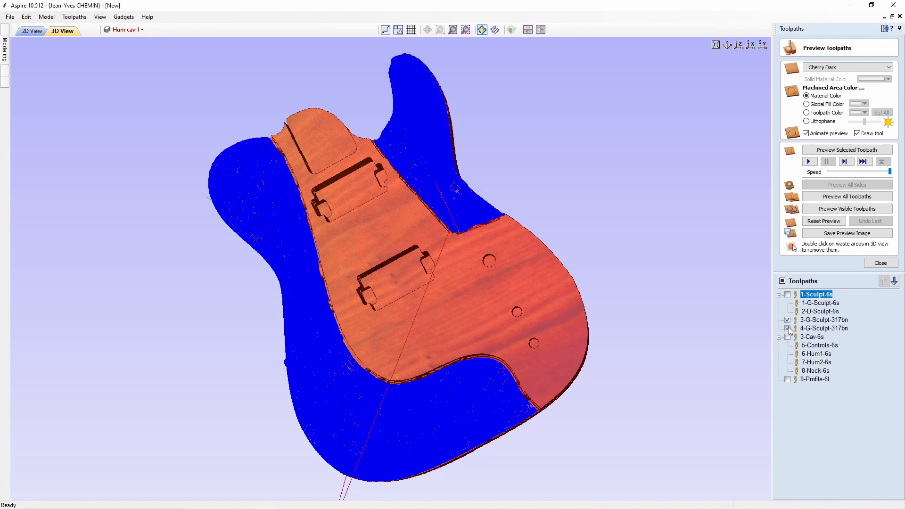
left_click(881, 263)
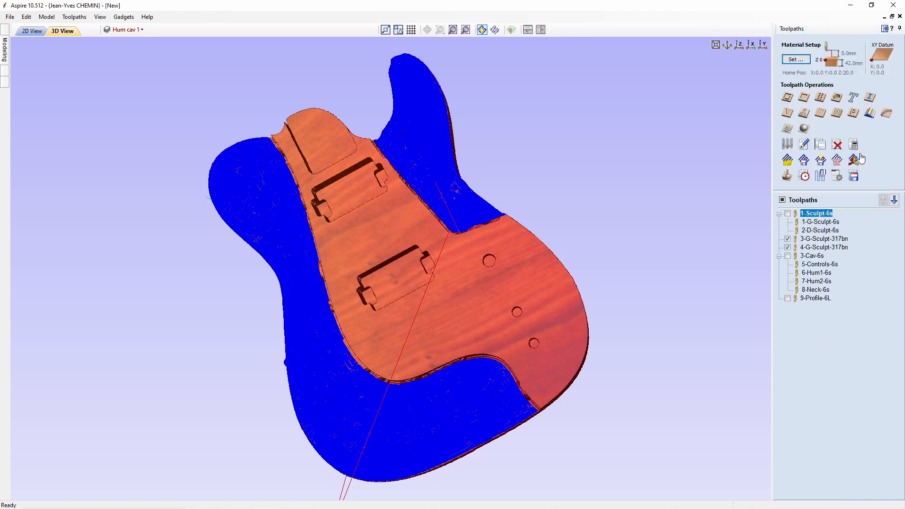
left_click(854, 162)
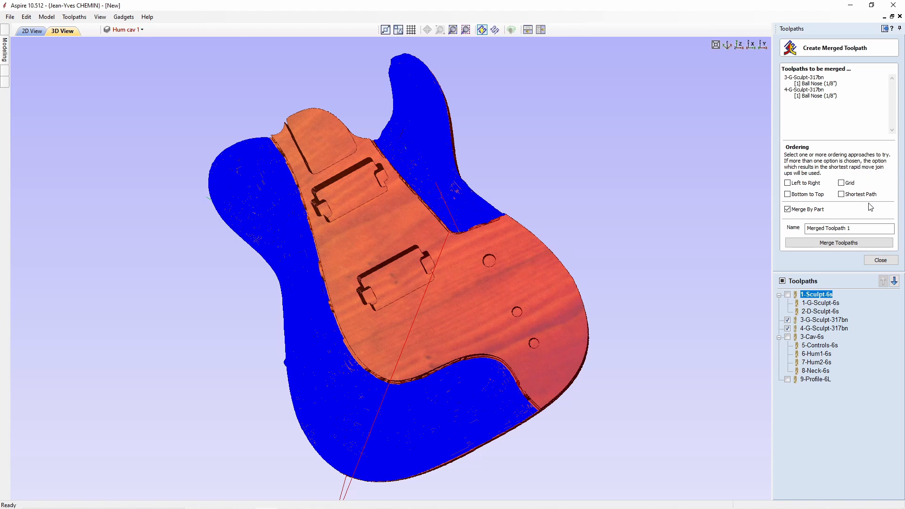
left_click(849, 227)
type("2")
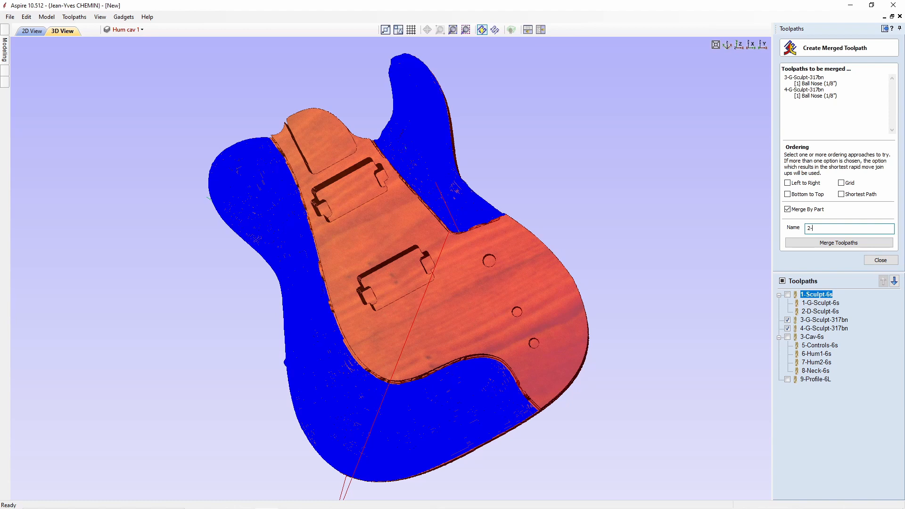
type("-Sculpt-317s")
left_click(843, 243)
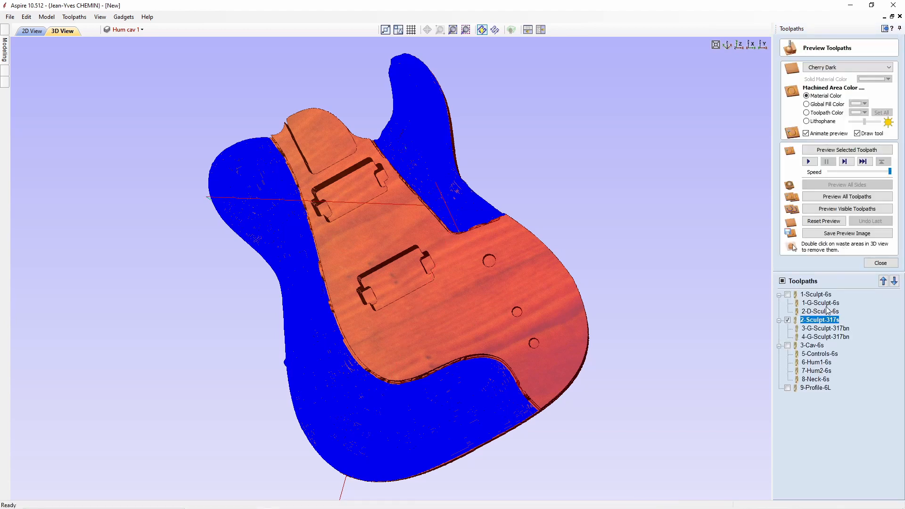
left_click(788, 320)
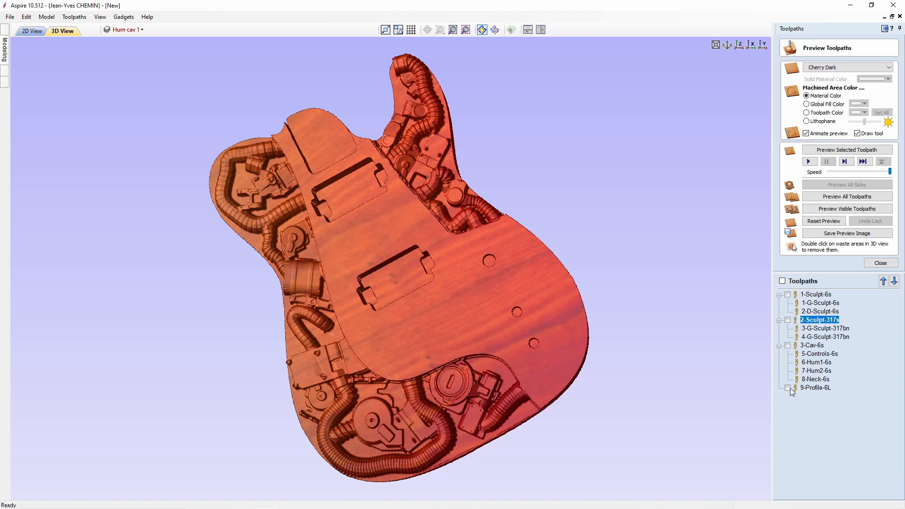
Rename the toolpath 9-Profile-6L as 4-Profile-6L.
right_click(818, 388)
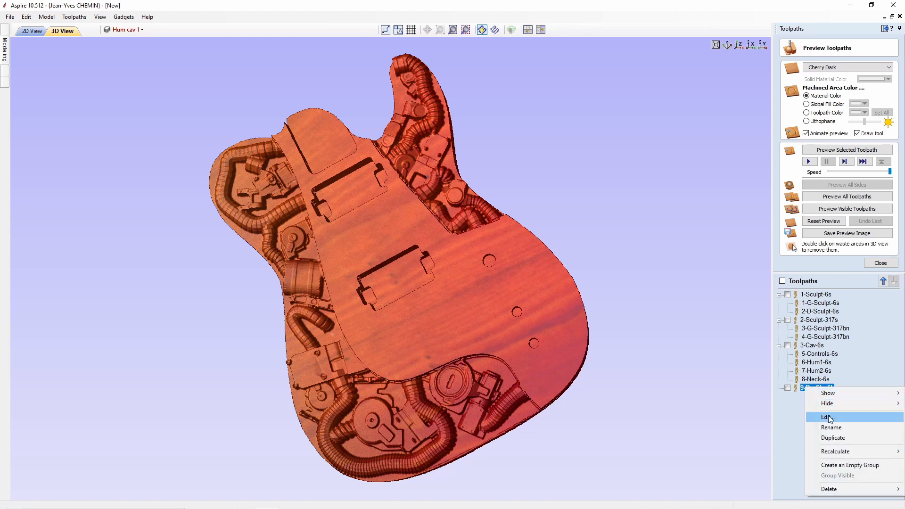
left_click(830, 427)
left_click_drag(805, 388, 801, 389)
type("4")
key("Return")
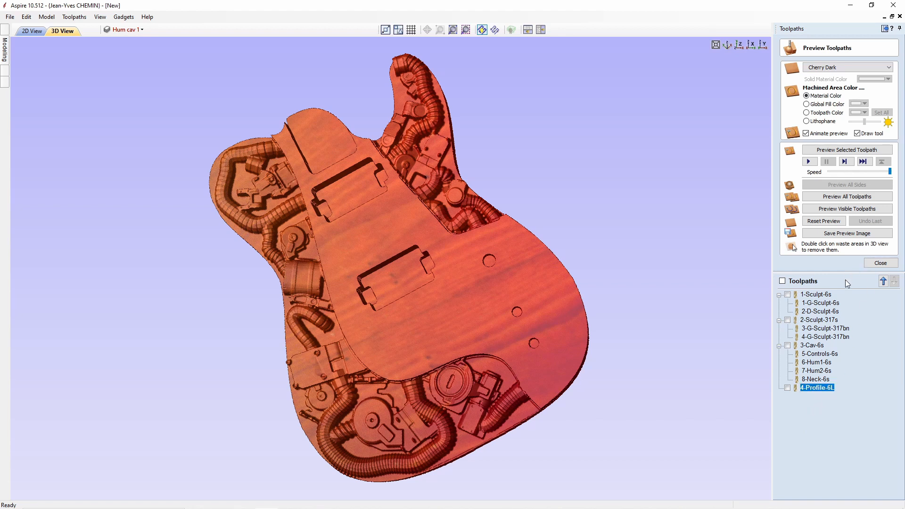
Save the merged toolpaths 1-Sculpt-6s and 2-Sculpt-317s as separate Grbl (mm) gcode files in the Toolpaths folder.
left_click(822, 296)
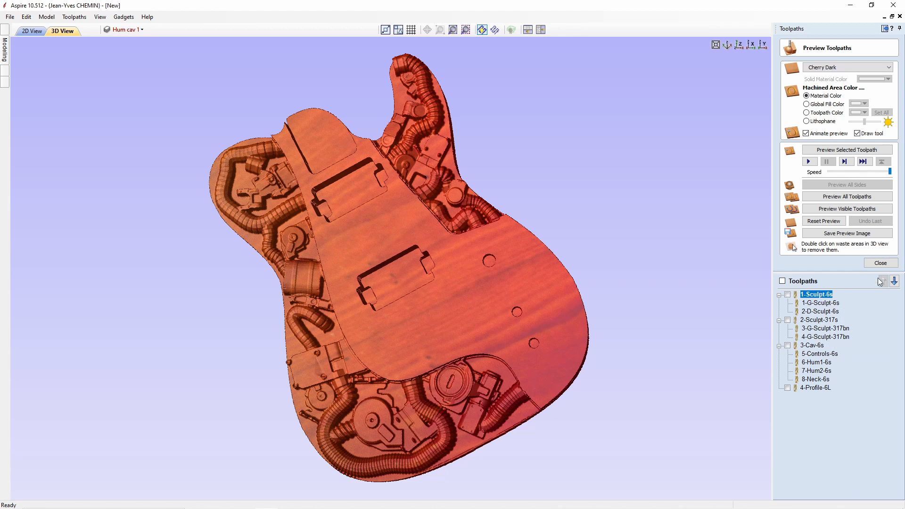
left_click(888, 264)
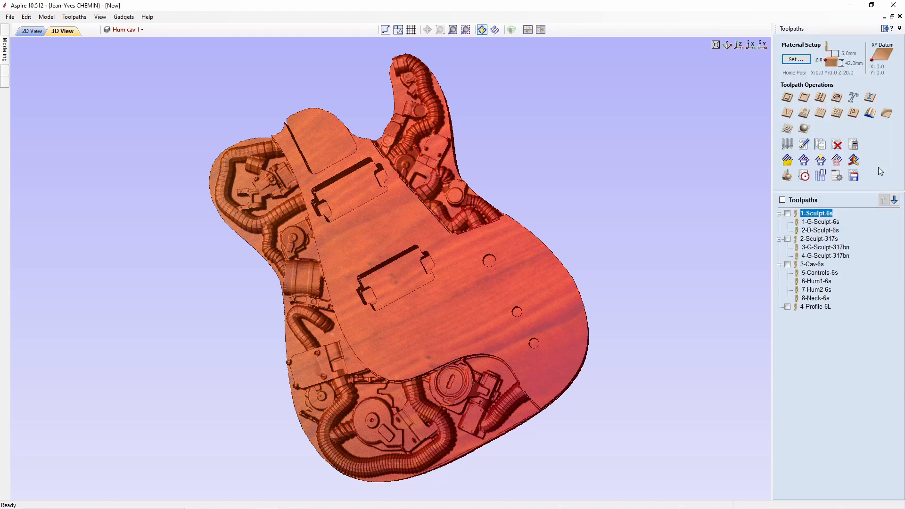
left_click(854, 176)
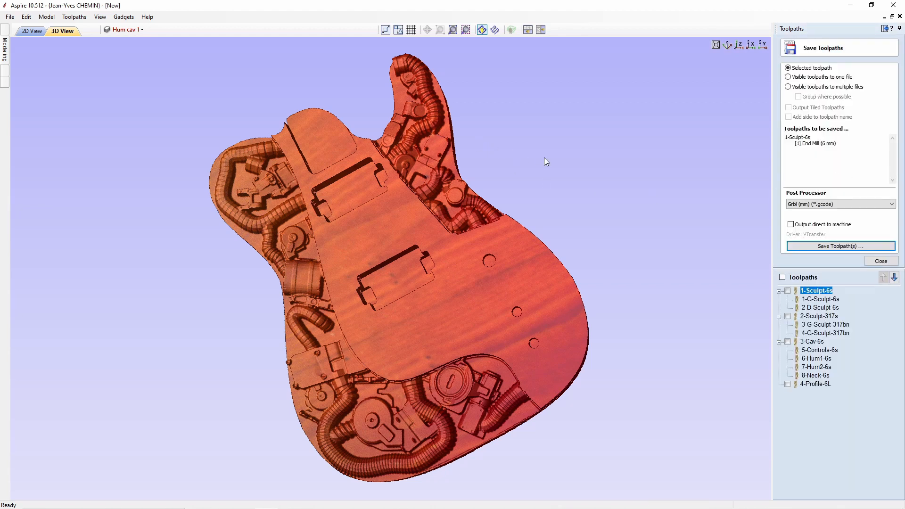
left_click(840, 246)
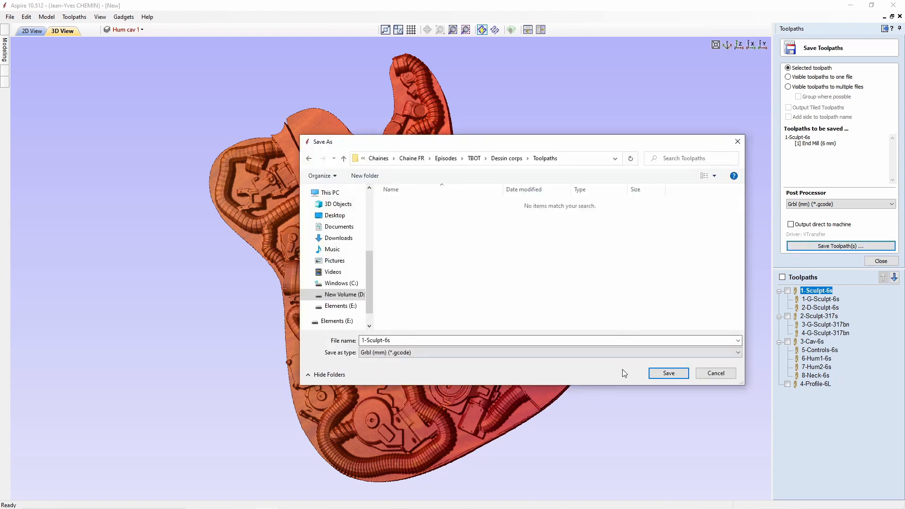
left_click(668, 373)
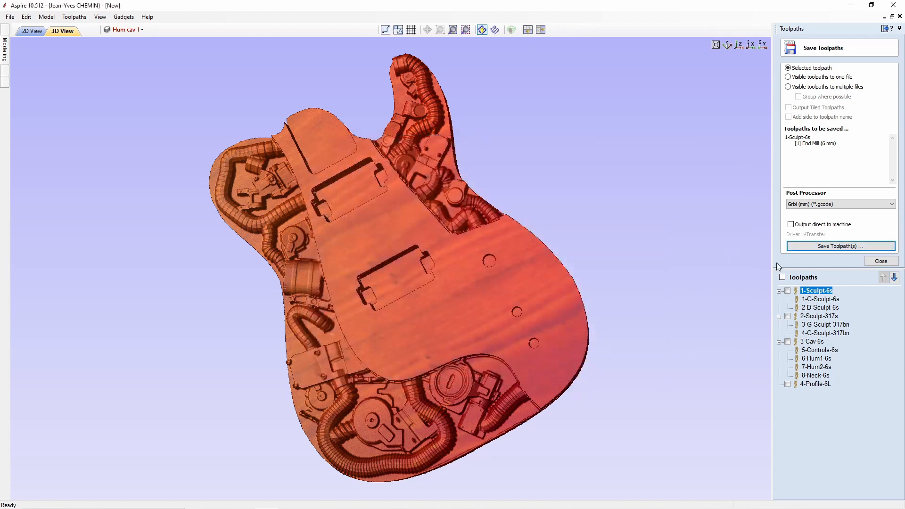
left_click(820, 316)
left_click(833, 246)
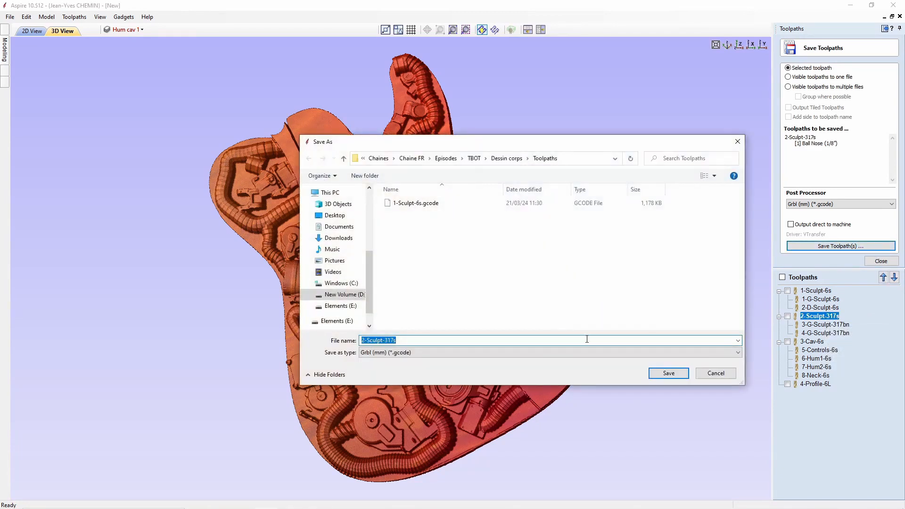
left_click(670, 373)
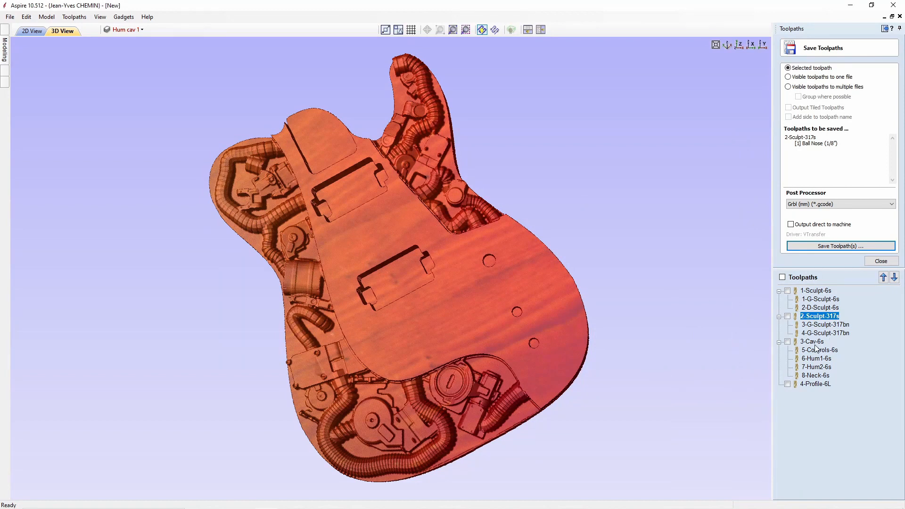
Save the toolpaths 3-Cav-6s and 4-Profile-6L as separate Grbl (mm) gcode files in the Toolpaths folder.
left_click(817, 342)
left_click(847, 246)
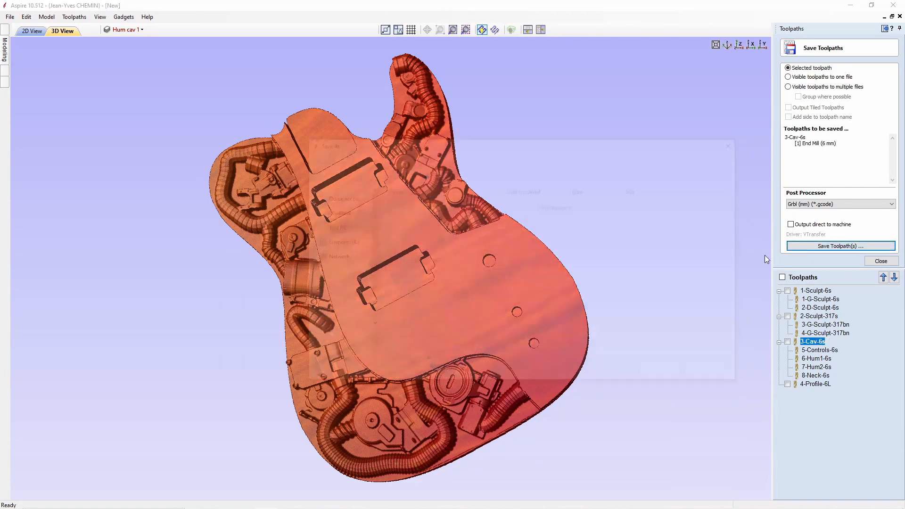
left_click(668, 374)
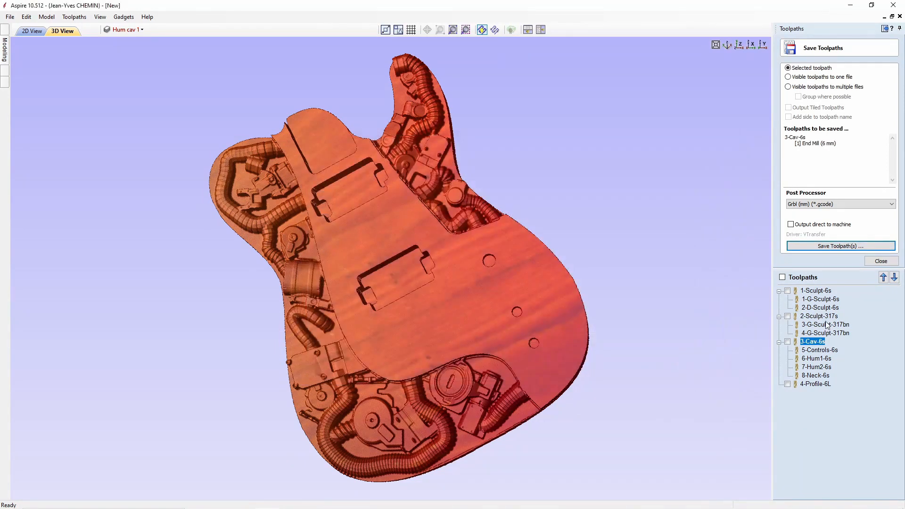
left_click(824, 384)
left_click(848, 246)
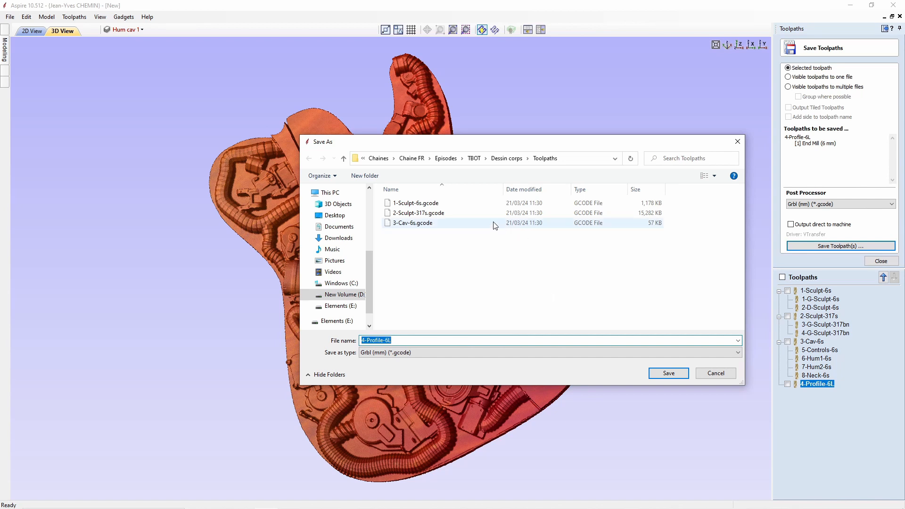
left_click(671, 371)
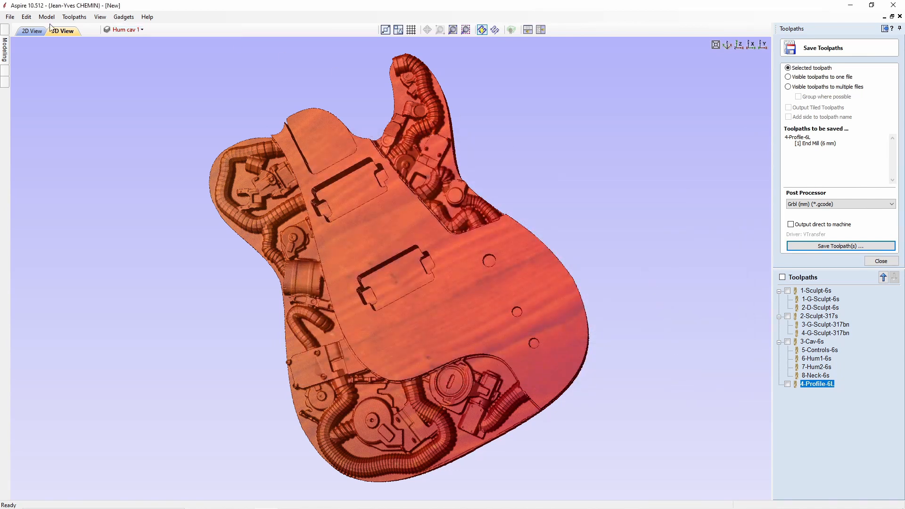
Close the current job and create a new single-sided job of 340 x 420 mm with 42 mm thickness.
left_click(10, 17)
left_click(21, 54)
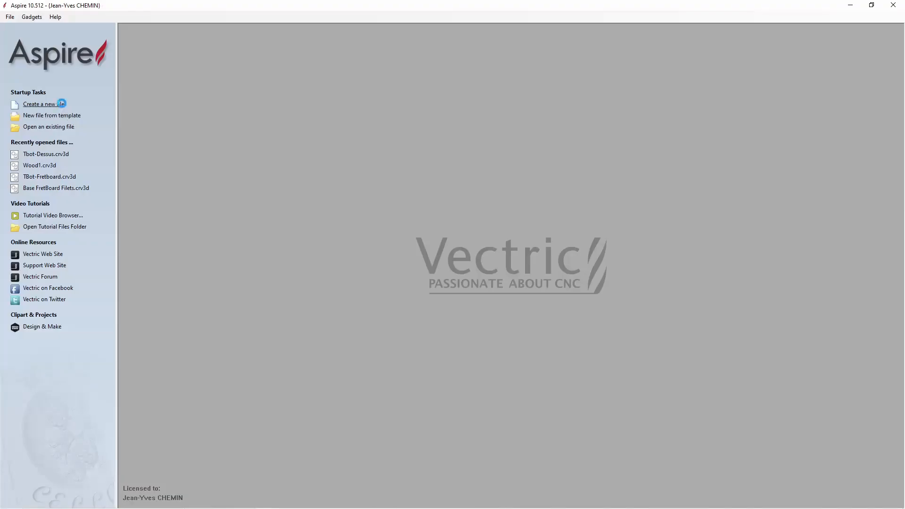
left_click(60, 103)
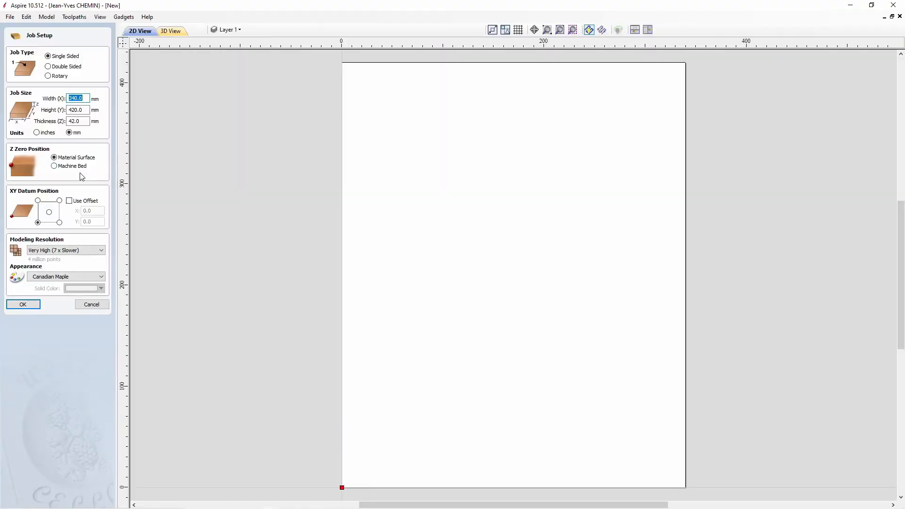
left_click(21, 305)
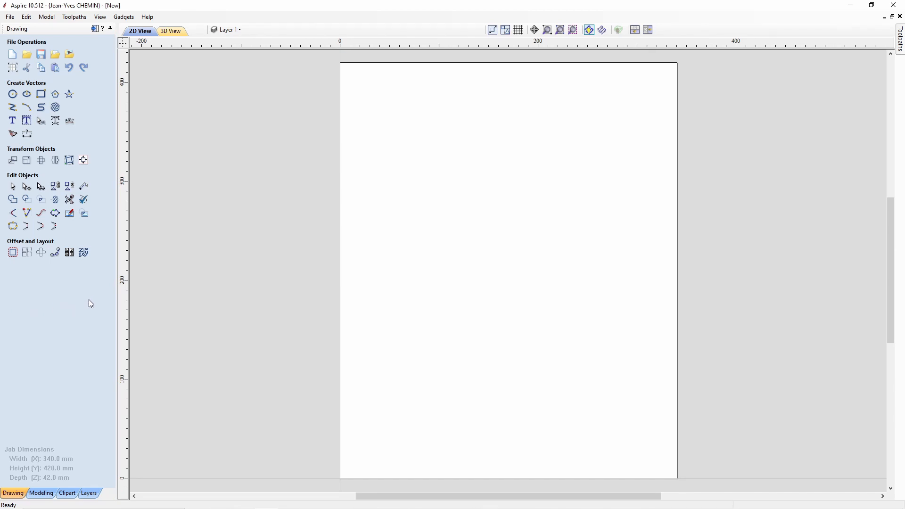
Import the vectors for the rounded control cavity and row of string holes, and center them in the material.
left_click(56, 56)
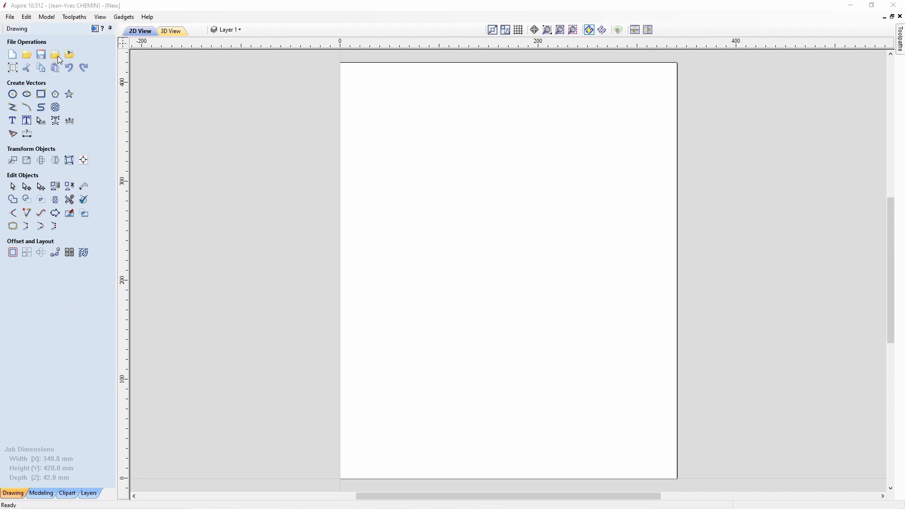
double_click(415, 272)
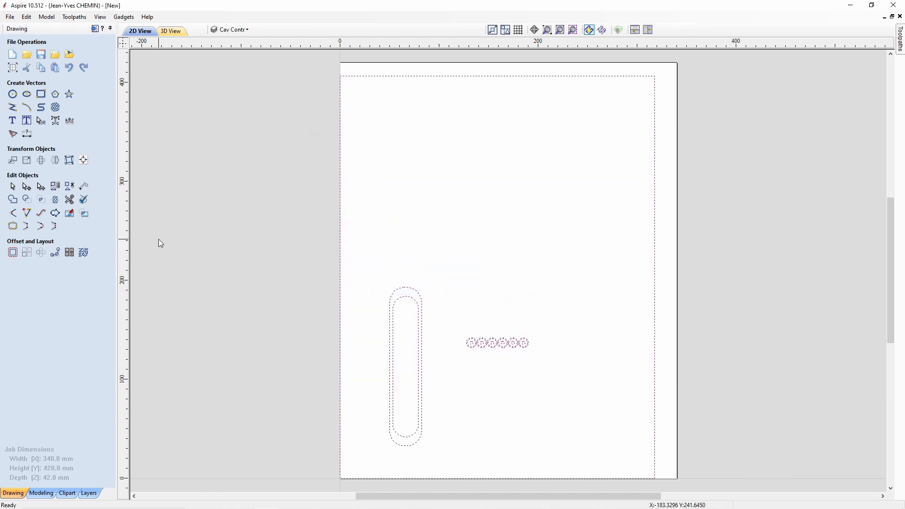
left_click(84, 161)
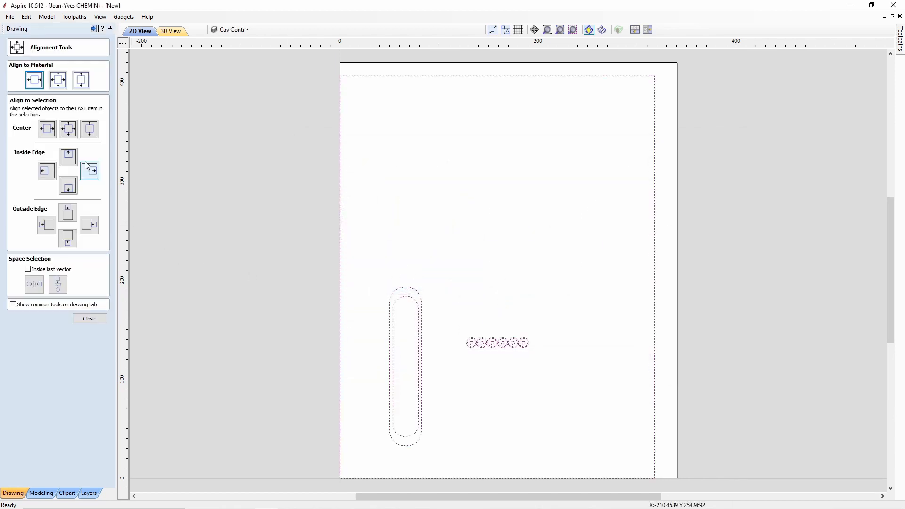
left_click(60, 80)
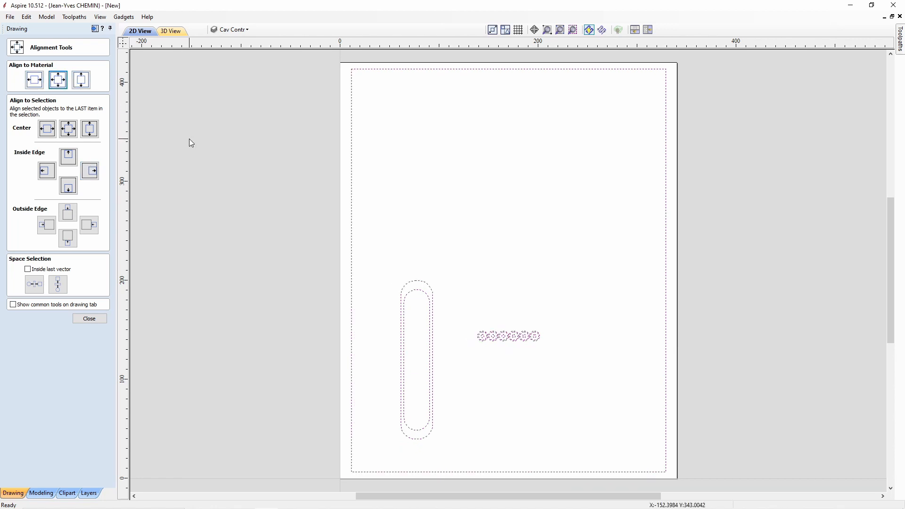
left_click(90, 319)
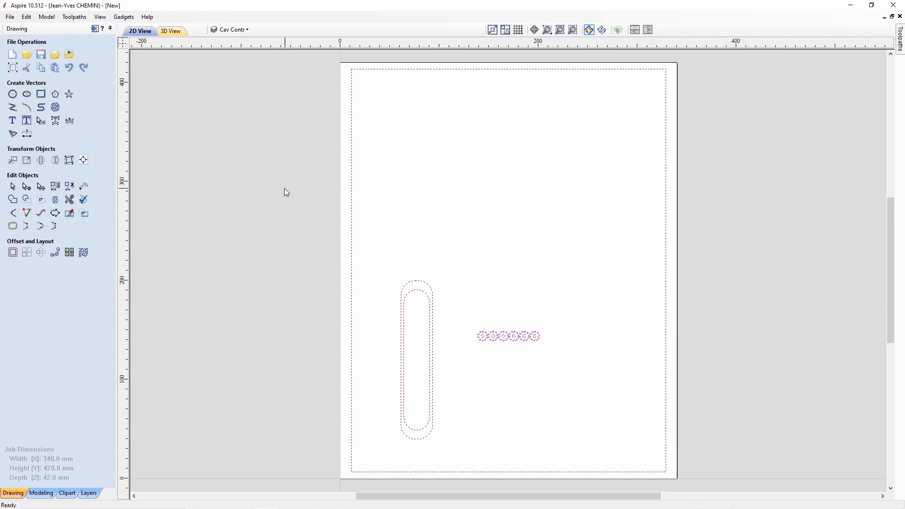
Delete the outer rectangle surrounding the cavity and string hole vectors.
left_click(306, 194)
left_click(351, 210)
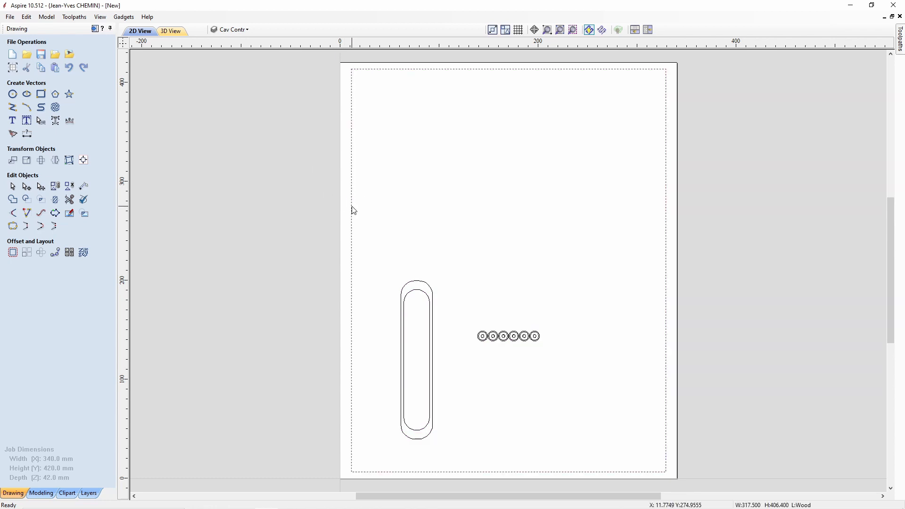
key("Delete")
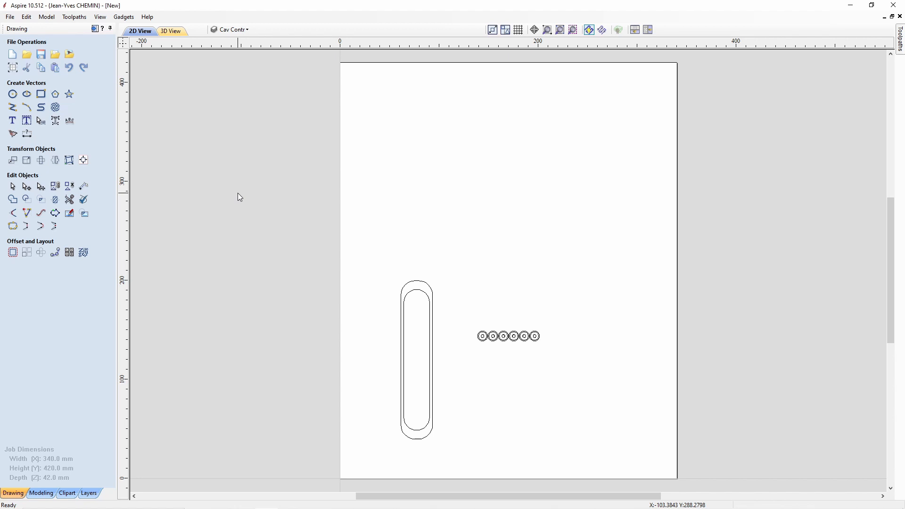
Calculate a Pocket toolpath named 1-Cav-6s for the inner cavity contour with a 38.5 mm cut depth and the 6 mm end mill.
left_click(95, 28)
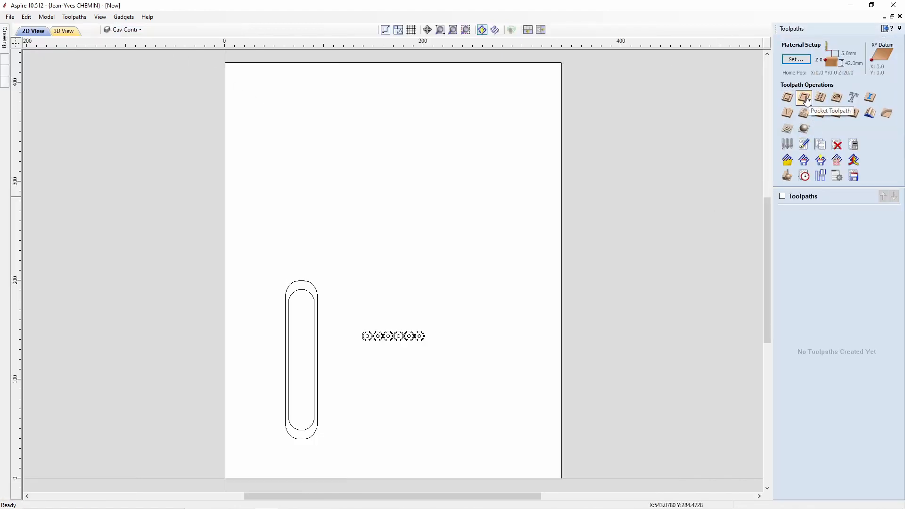
left_click(309, 295)
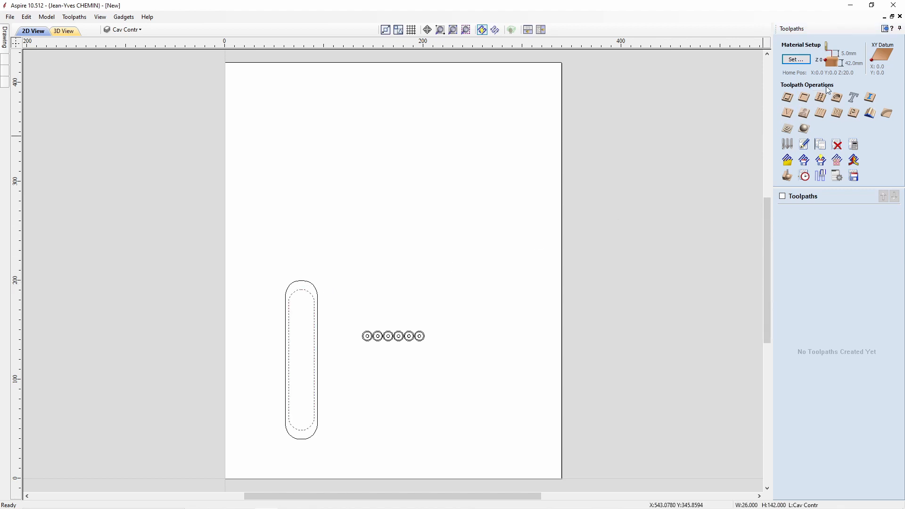
left_click(805, 98)
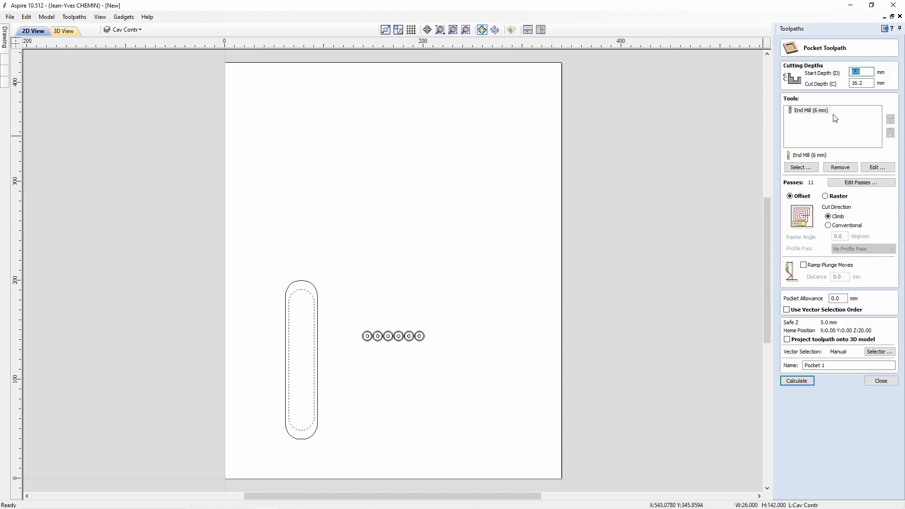
left_click(865, 82)
key("BackSpace")
type("38.5")
left_click(843, 365)
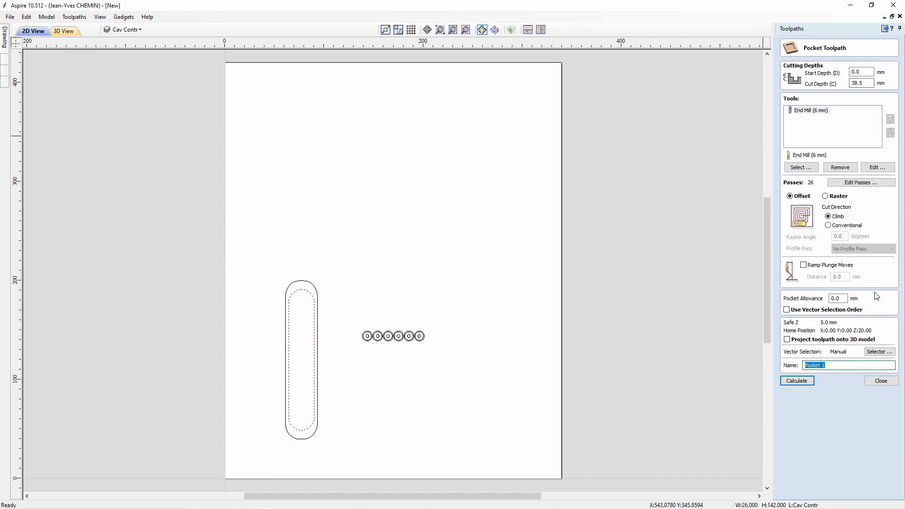
type("1-Cav-6s")
left_click(797, 381)
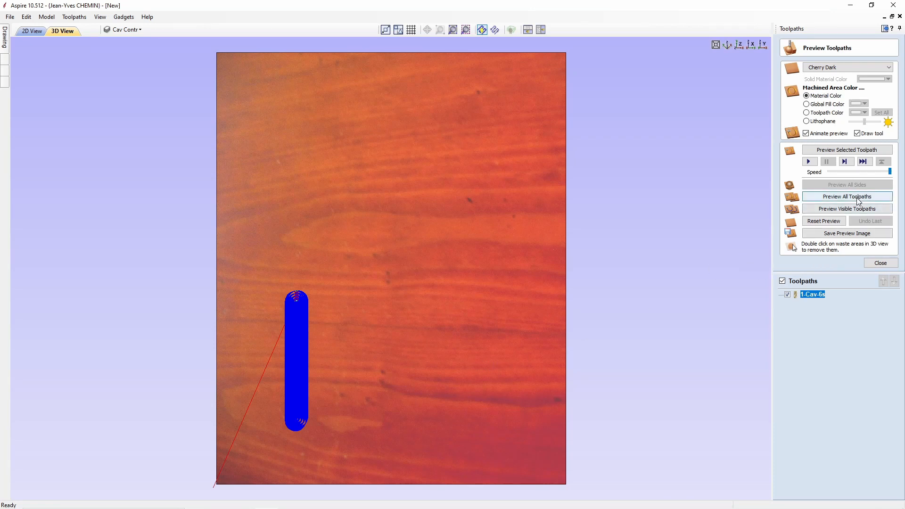
Simulate the visible cavity toolpath in 3D and inspect the pocket from another angle.
left_click(853, 210)
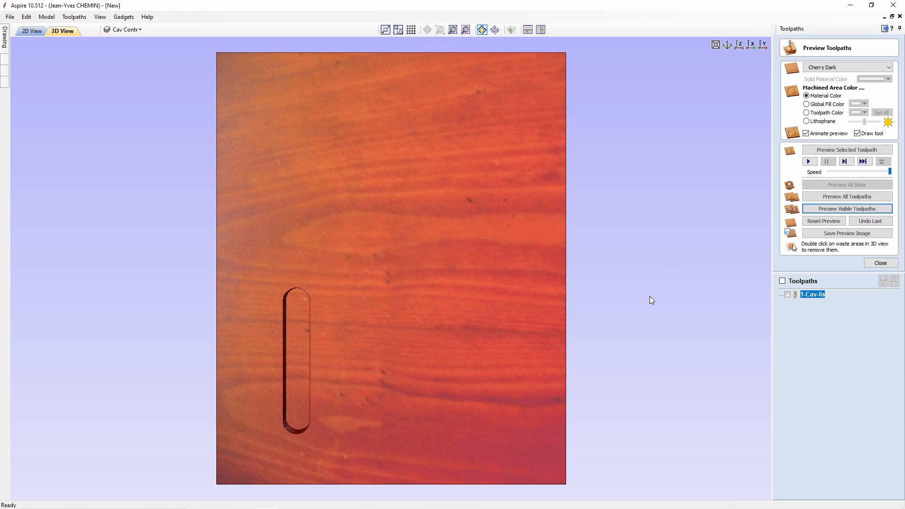
left_click_drag(648, 310, 653, 263)
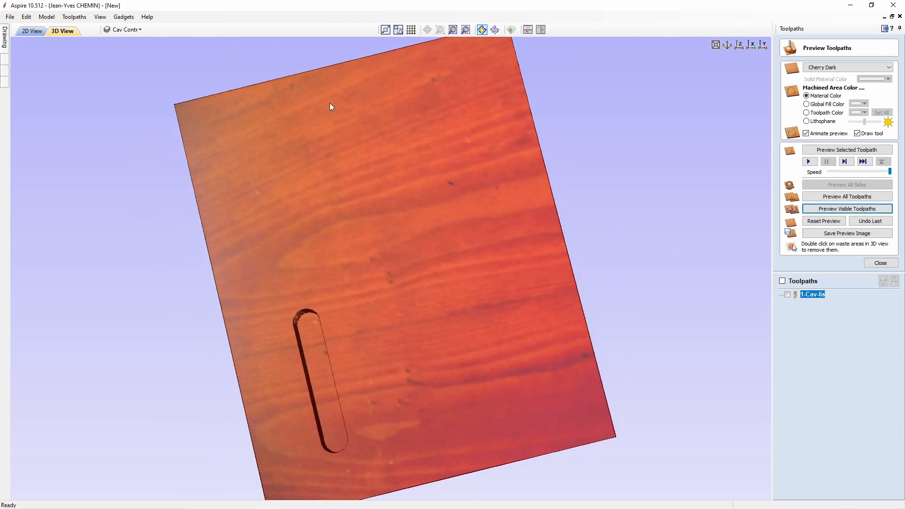
left_click(33, 31)
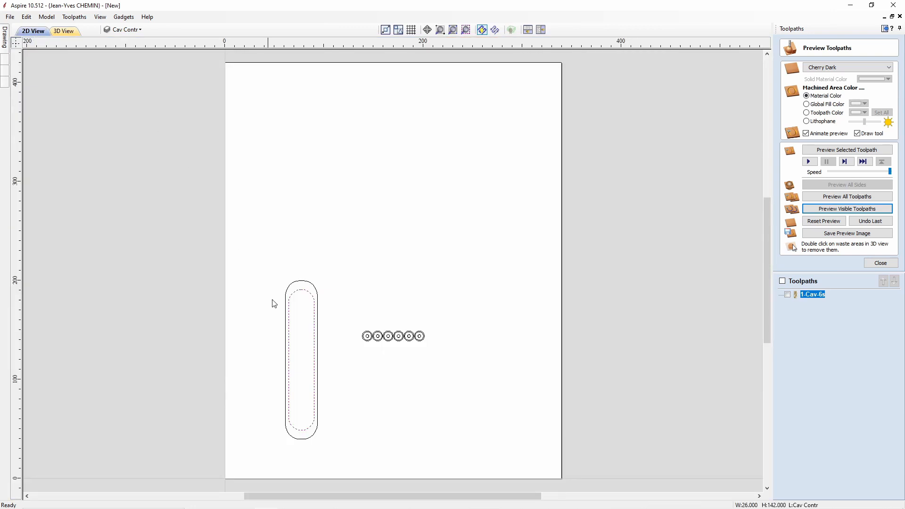
Calculate a Pocket toolpath named 2-cache-6s for the outer cavity contour with a 3 mm cut depth and the 6 mm end mill.
left_click(297, 289)
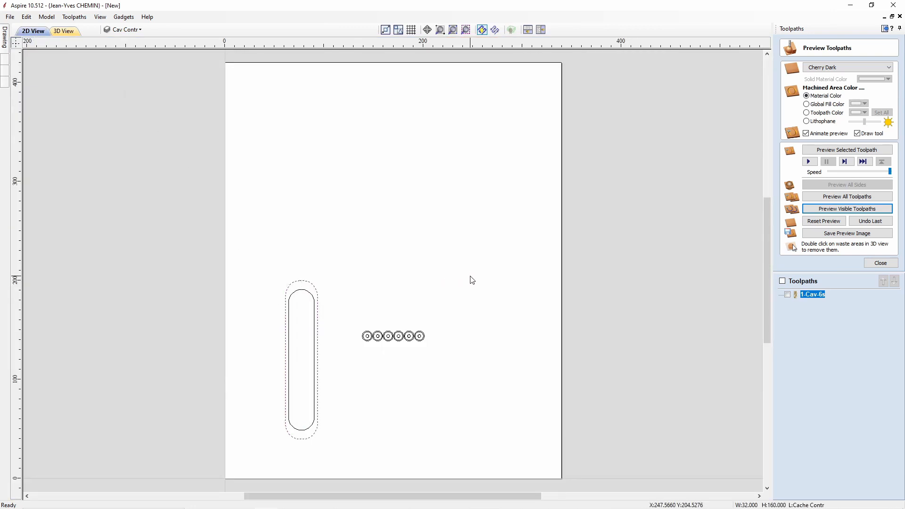
left_click(880, 262)
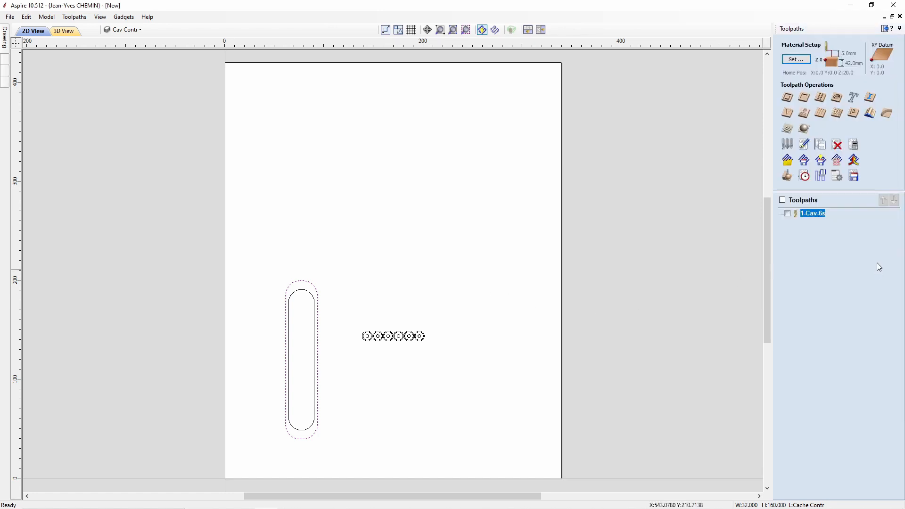
left_click(839, 98)
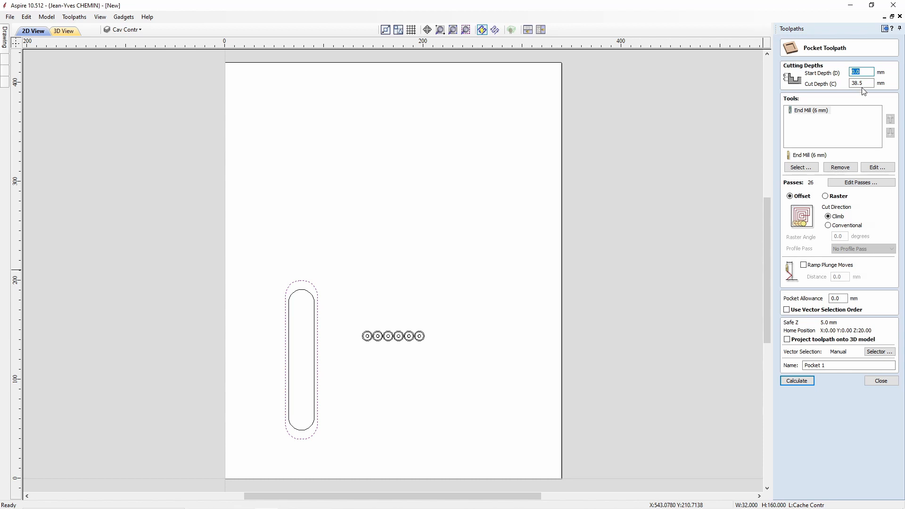
key("Tab")
type("3")
left_click(796, 366)
type("2")
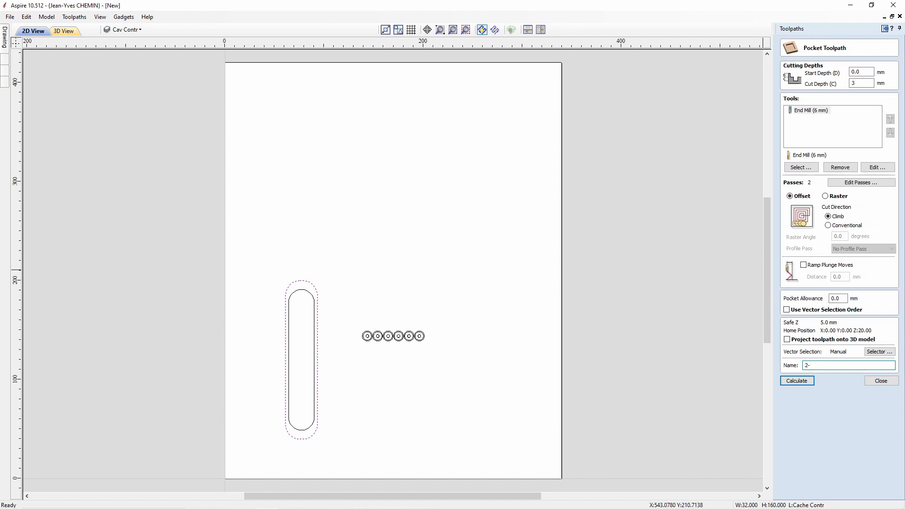
type("-cache")
left_click(807, 383)
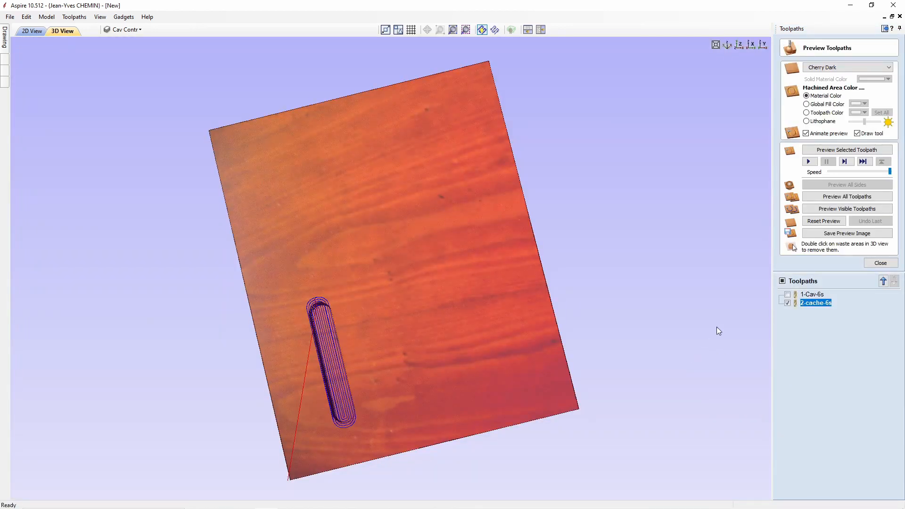
Simulate all toolpaths in 3D and inspect the stepped cavity from an angle.
left_click(846, 197)
left_click_drag(639, 298, 573, 304)
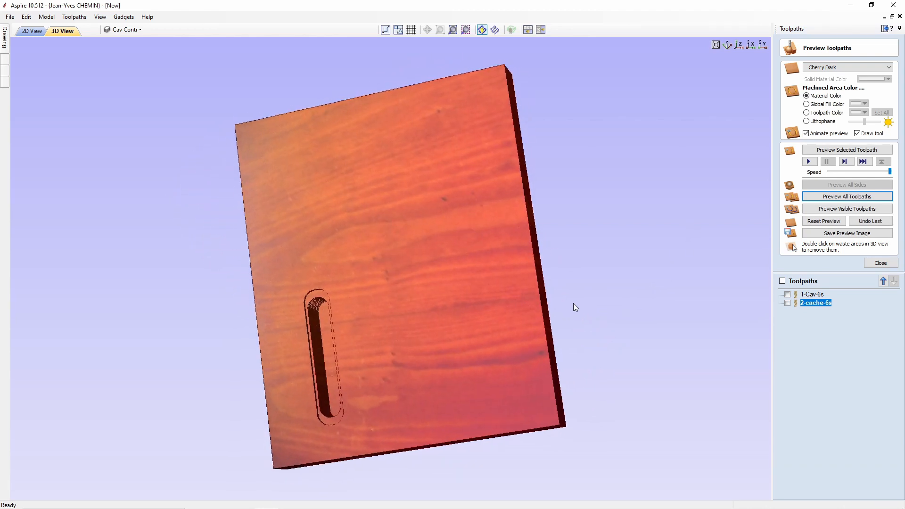
left_click(26, 32)
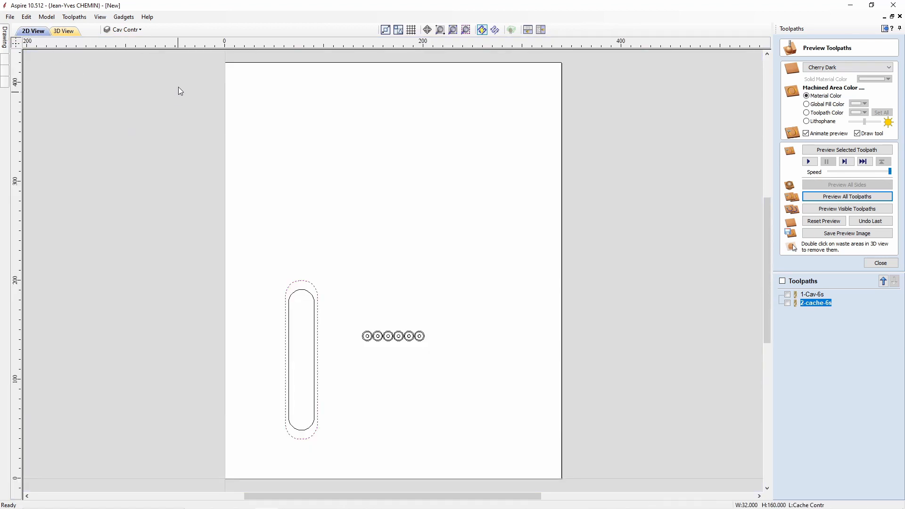
Hide the layers Layer 1, Wood, Bush 2, Bush 3, Cache Contr and Cav Contr, leaving only Bush 1 shown.
left_click(143, 32)
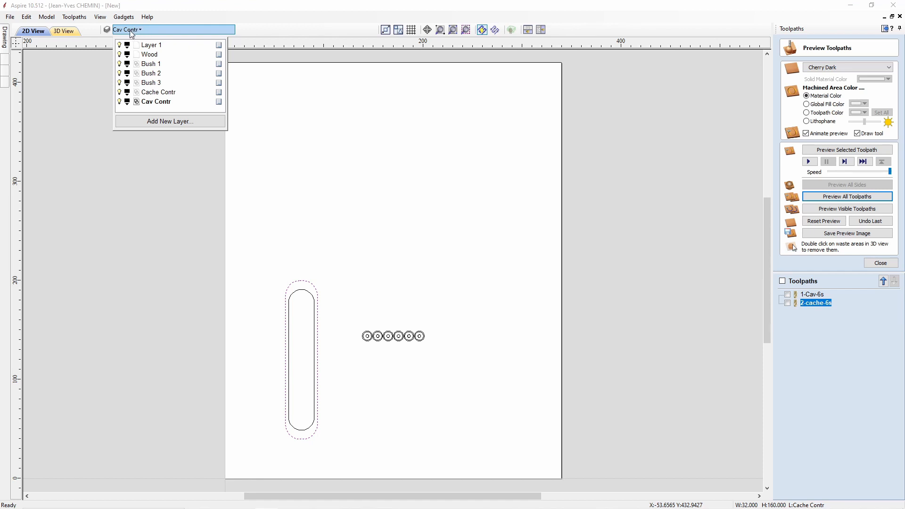
left_click(119, 46)
left_click(119, 54)
left_click(119, 93)
left_click(119, 101)
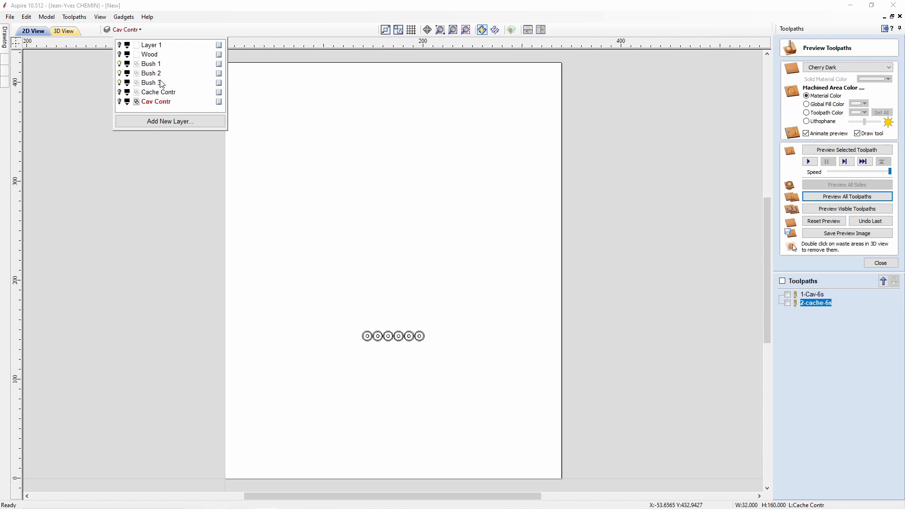
left_click(119, 74)
left_click(120, 74)
left_click(119, 74)
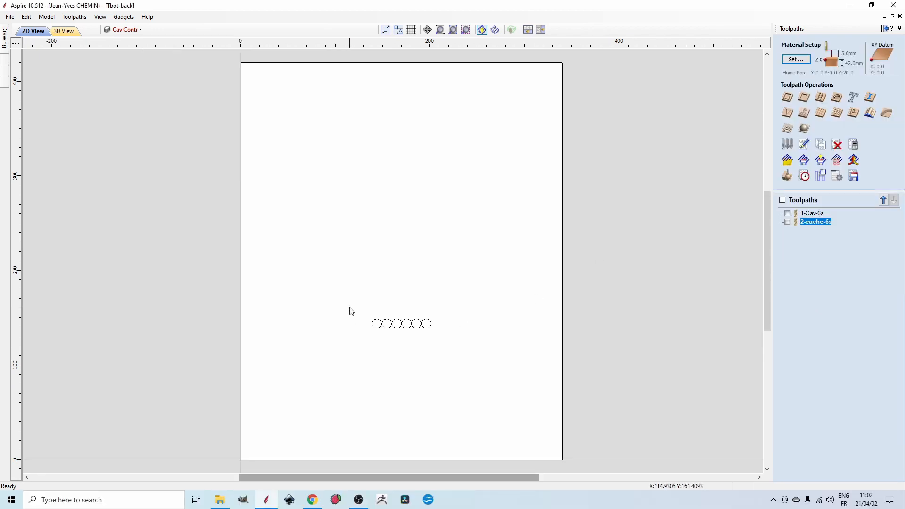
Start a female inlay pocket toolpath for the six Bush 1 circles using the metric 6 mm end mill.
left_click_drag(350, 307, 457, 344)
left_click_drag(459, 348, 457, 348)
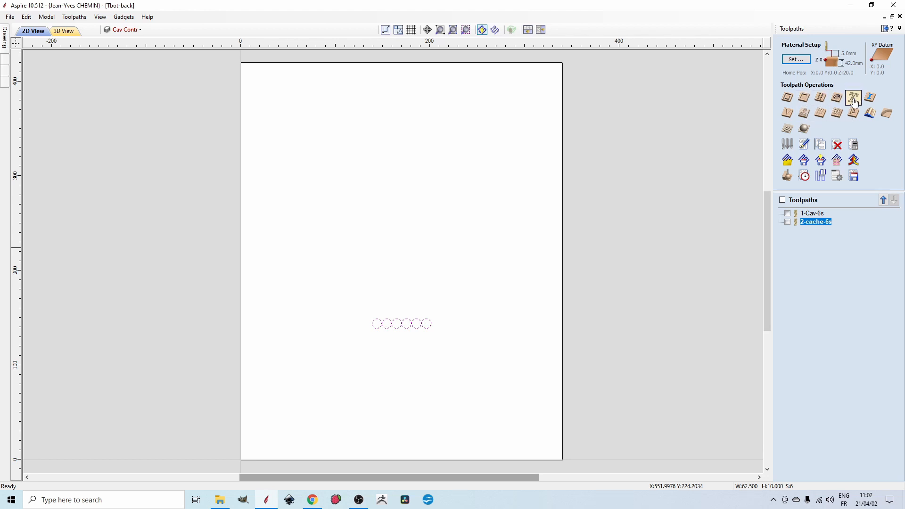
left_click(870, 97)
left_click(854, 155)
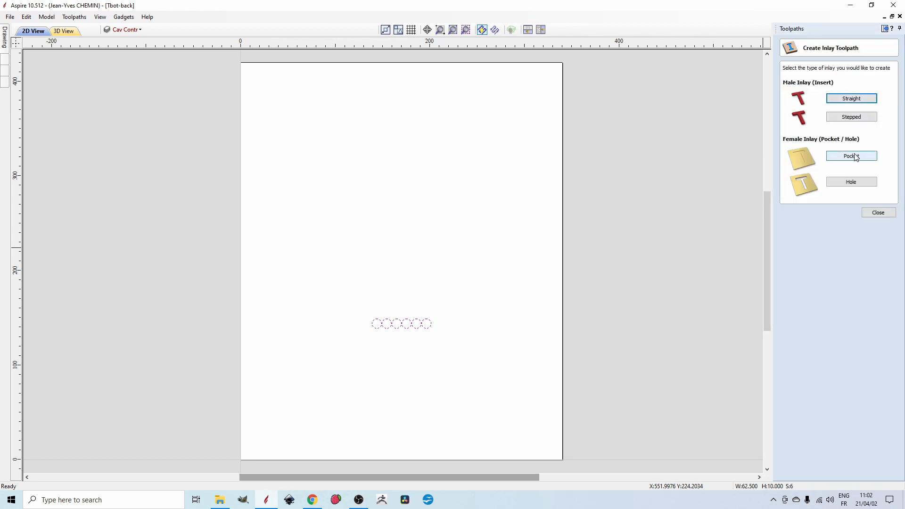
left_click(845, 168)
left_click(845, 168)
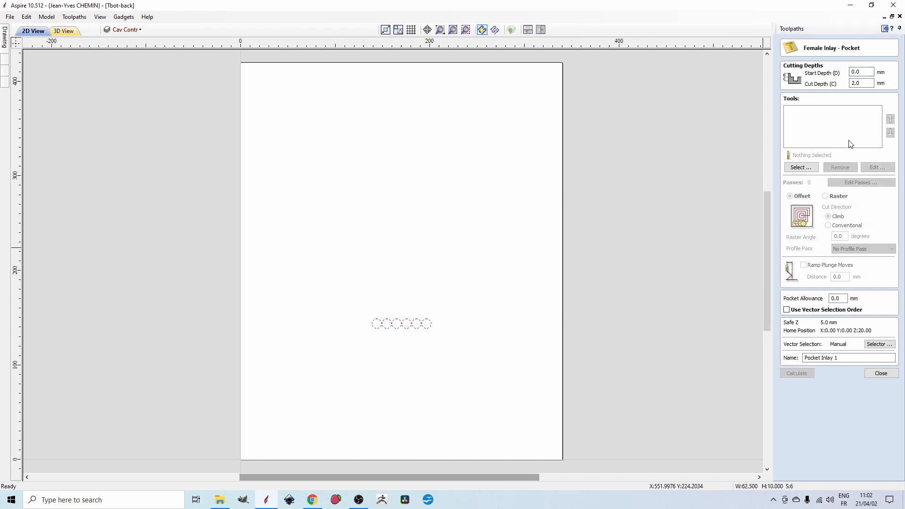
left_click(801, 167)
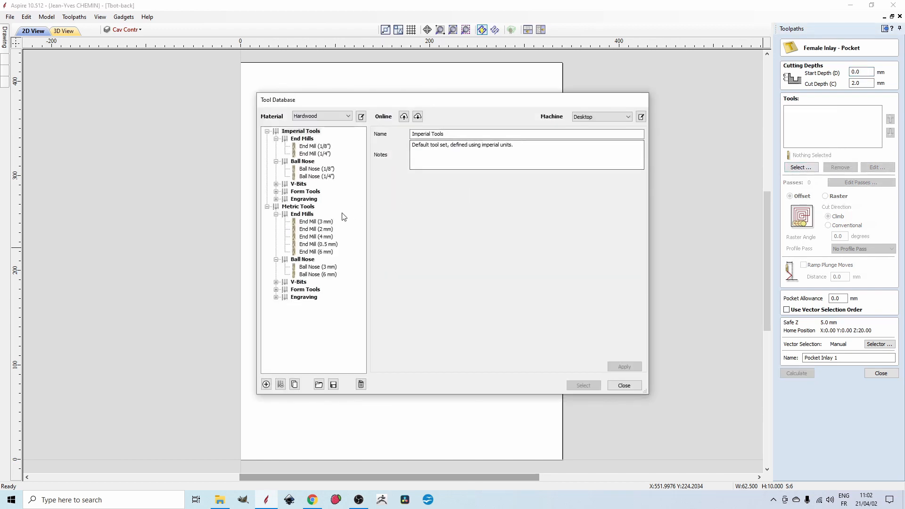
left_click(325, 252)
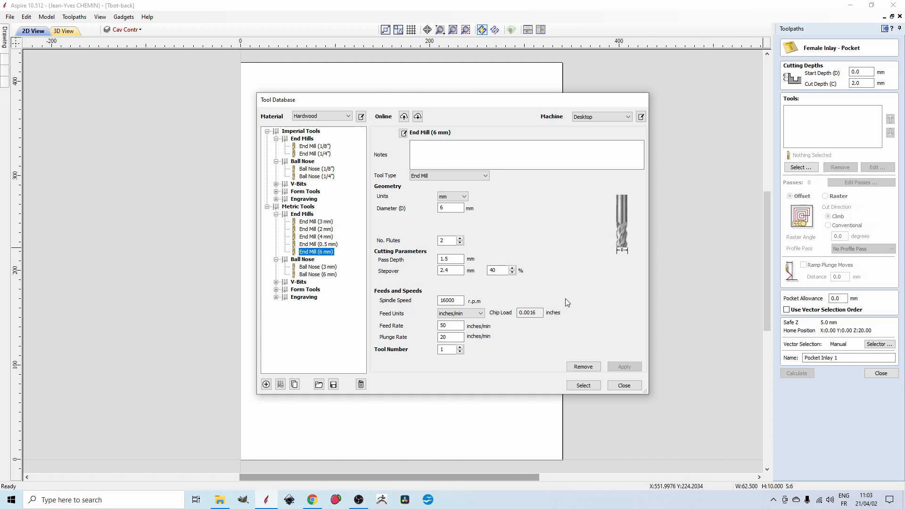
left_click(584, 386)
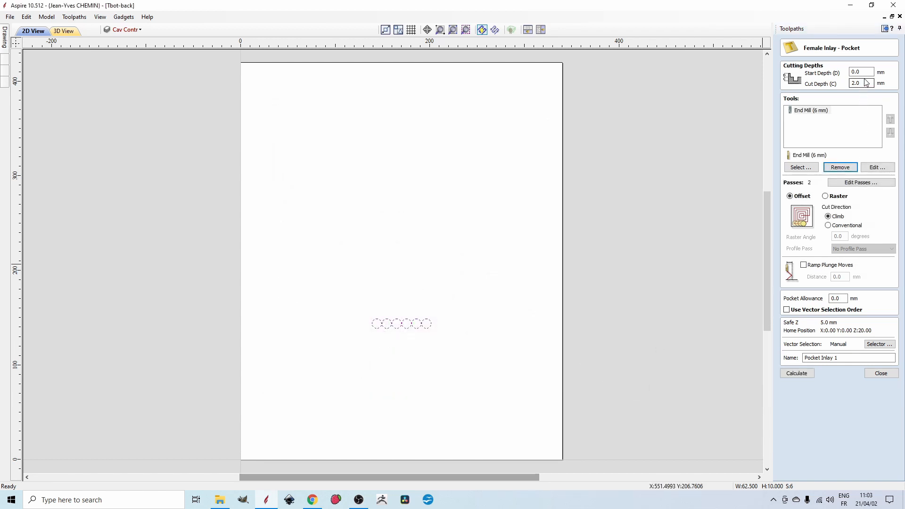
Set the inlay pocket's cut depth to 1.5 mm and allowance to 0.2 mm, name it 3-bush1-6s and calculate it.
left_click_drag(863, 83, 841, 82)
type("1.5")
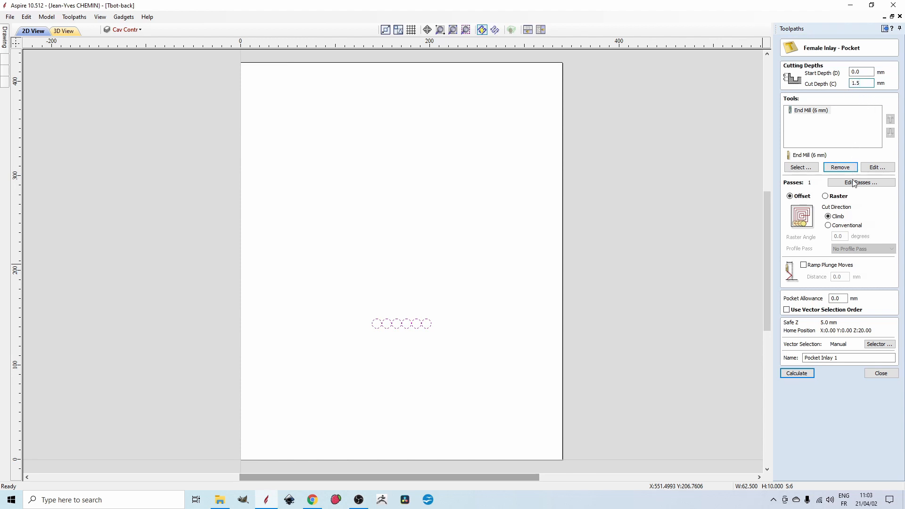
left_click(837, 298)
triple_click(818, 358)
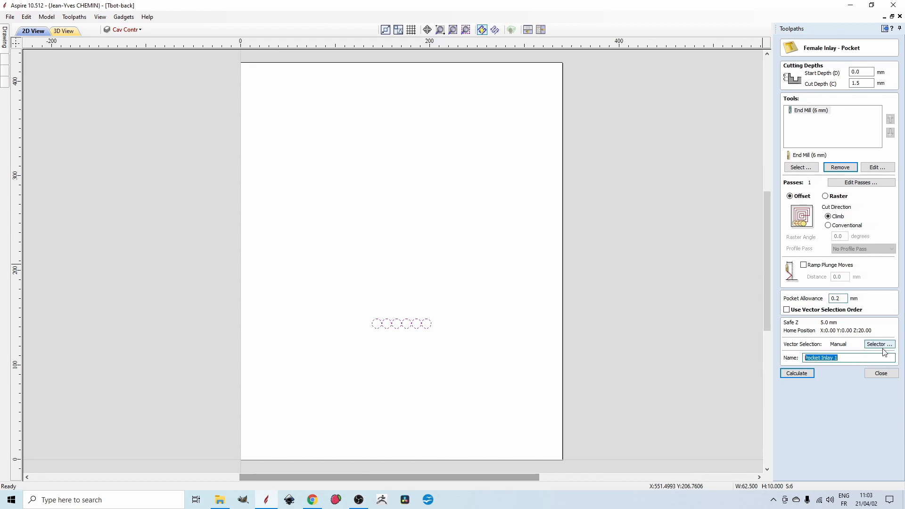
type("3-bush1-6s")
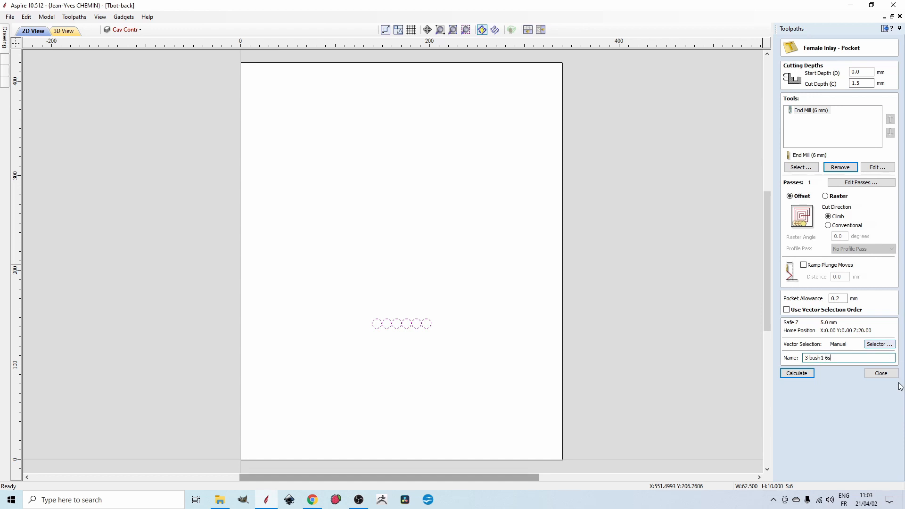
left_click(804, 374)
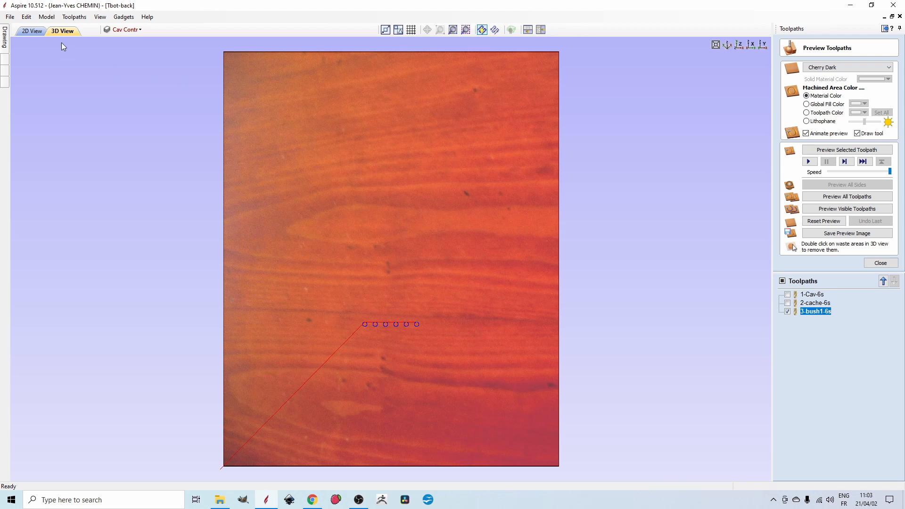
Hide the 3-bush1-6s toolpath, show the Bush 2 layer instead of Bush 1, and select its six circles.
left_click(34, 31)
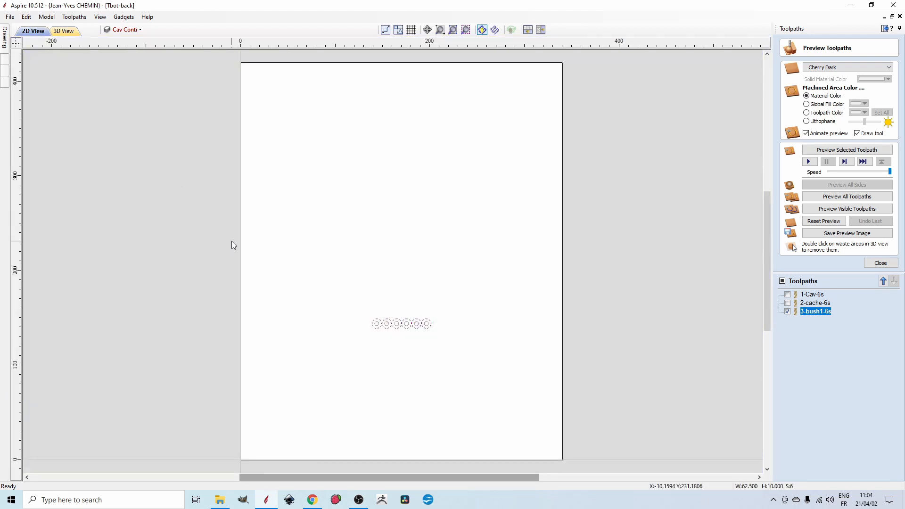
scroll(231, 241, "up", 2)
left_click(127, 30)
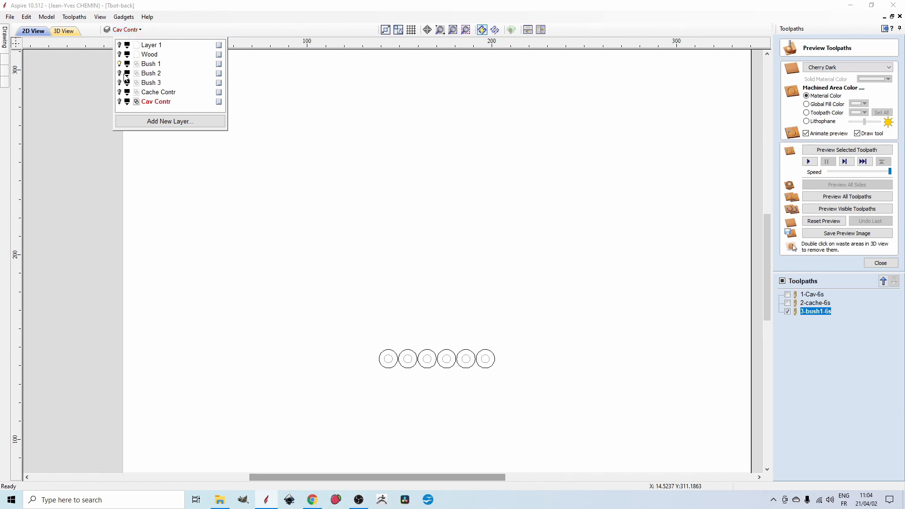
left_click(787, 311)
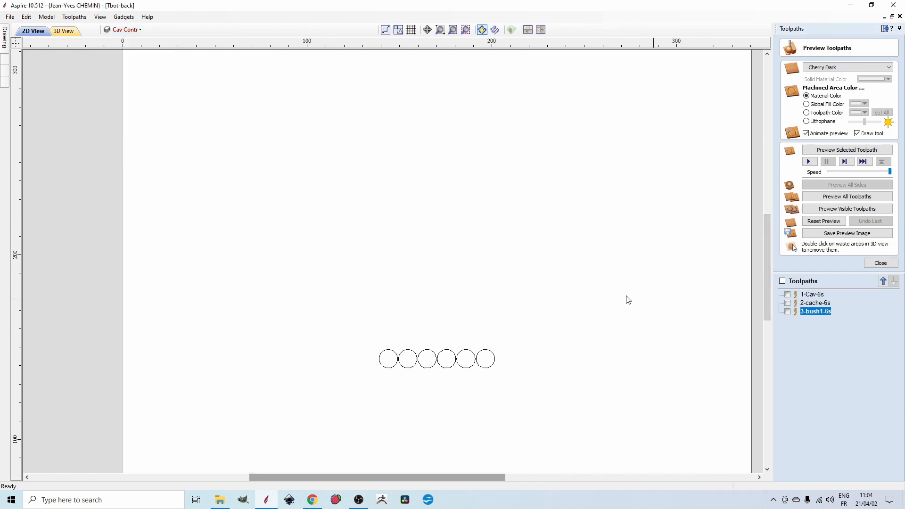
left_click(125, 32)
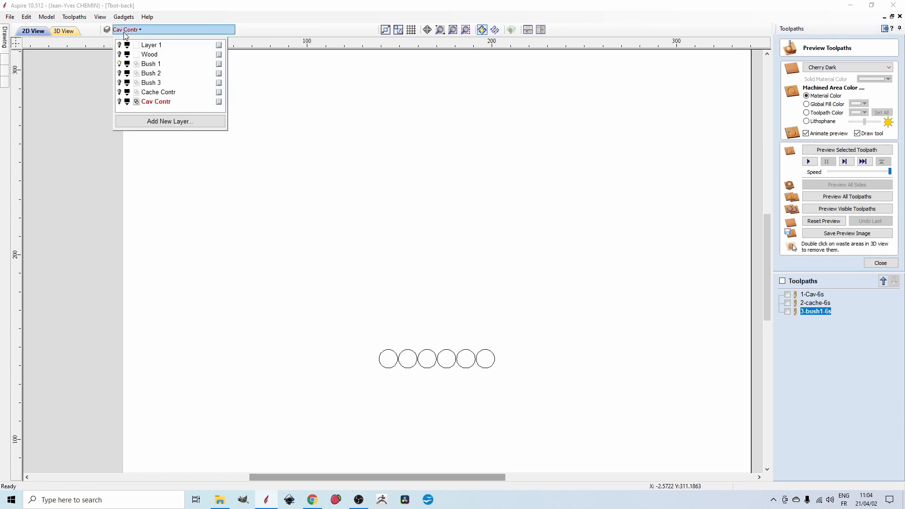
left_click(120, 72)
left_click_drag(352, 320, 533, 404)
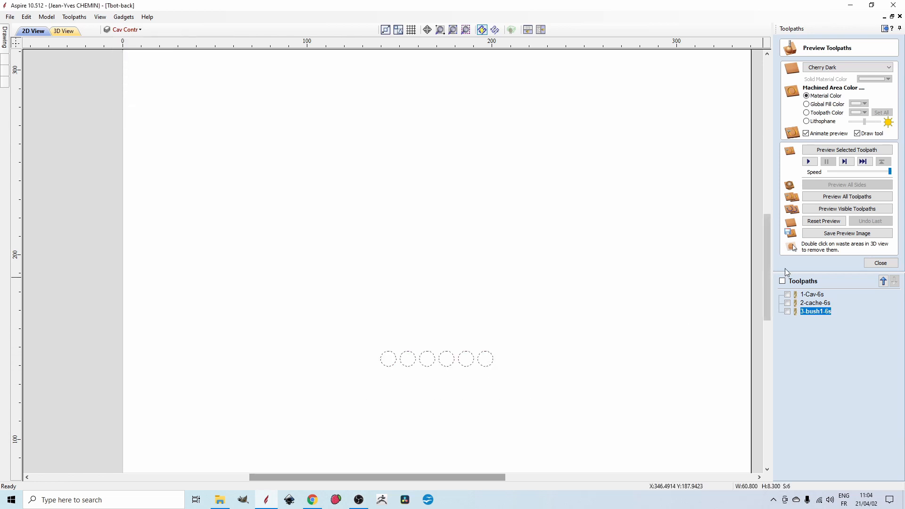
Start a female inlay pocket toolpath for the six Bush 2 circles with a 9.15 mm cut depth and 0.2 mm pocket allowance.
left_click(878, 263)
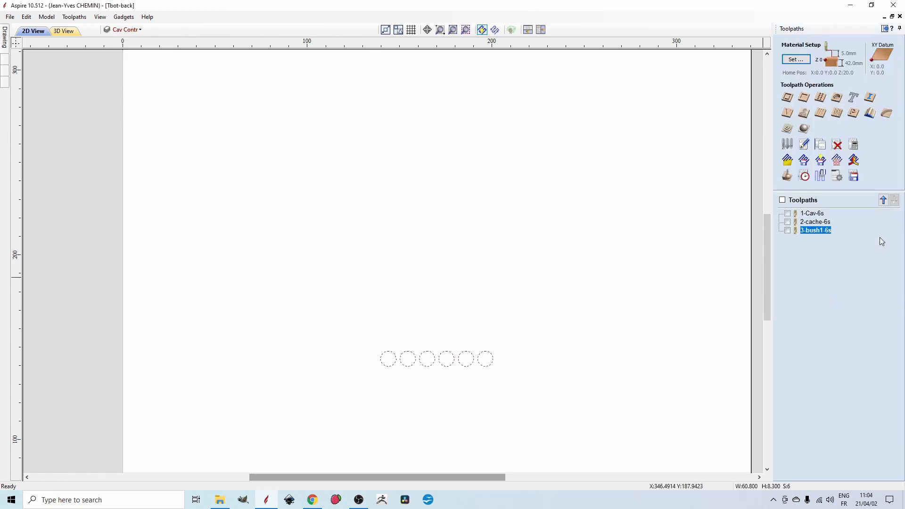
left_click(867, 109)
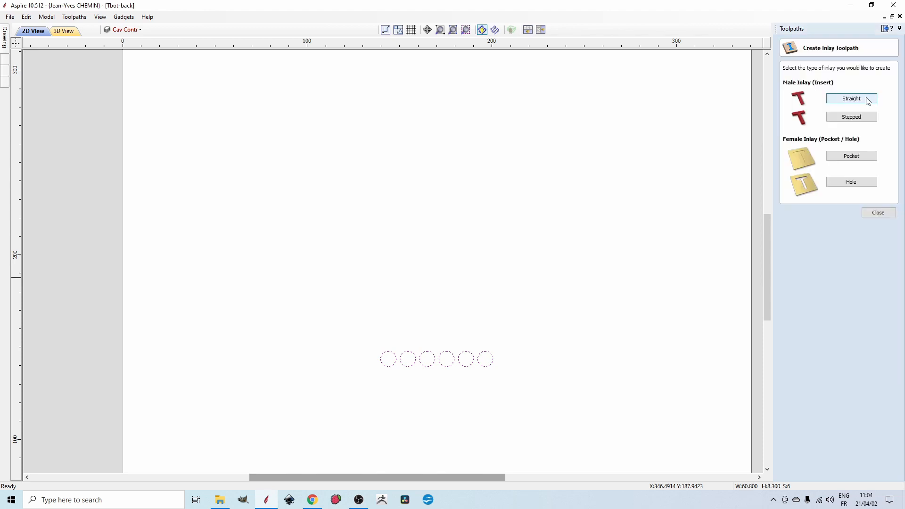
left_click(855, 155)
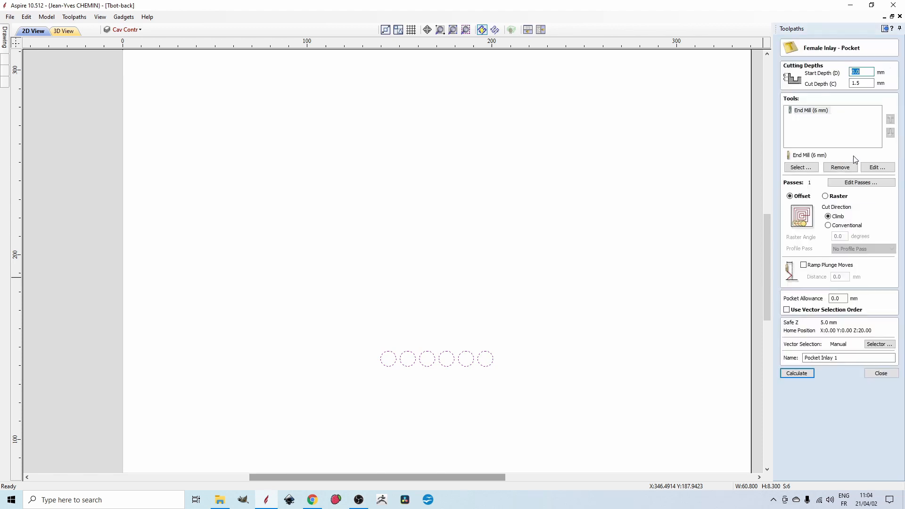
double_click(863, 83)
type("9.15")
double_click(841, 298)
type("2")
Name the inlay pocket toolpath 4-Bush 2-6s and calculate it.
left_click_drag(839, 357, 794, 356)
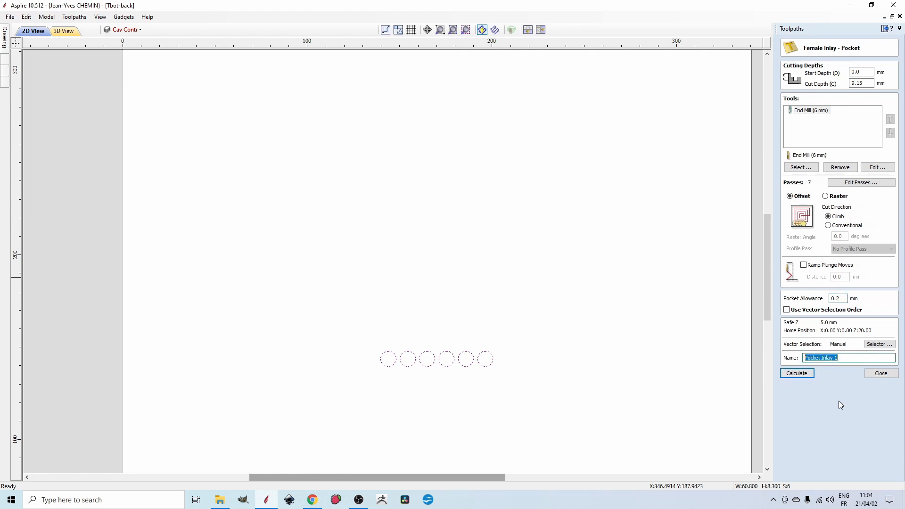
type("4-Bush 2-6s")
left_click(796, 374)
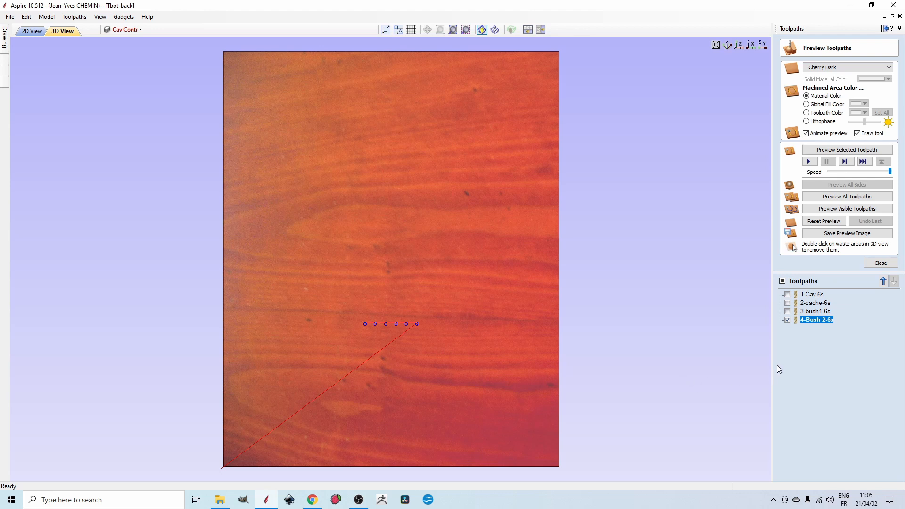
Hide the 4-Bush 2-6s toolpath, show the Bush 3 layer as the active layer instead of Bush 2, and select its six circles.
left_click(788, 320)
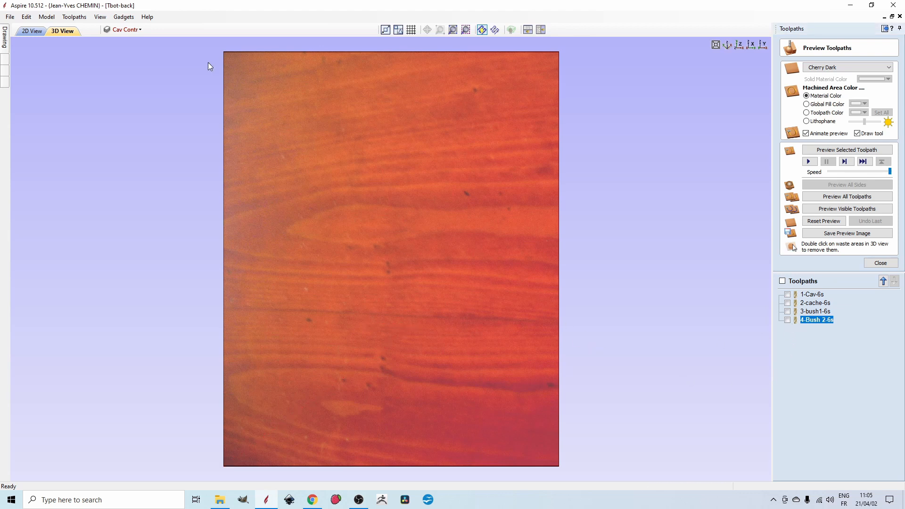
left_click(124, 29)
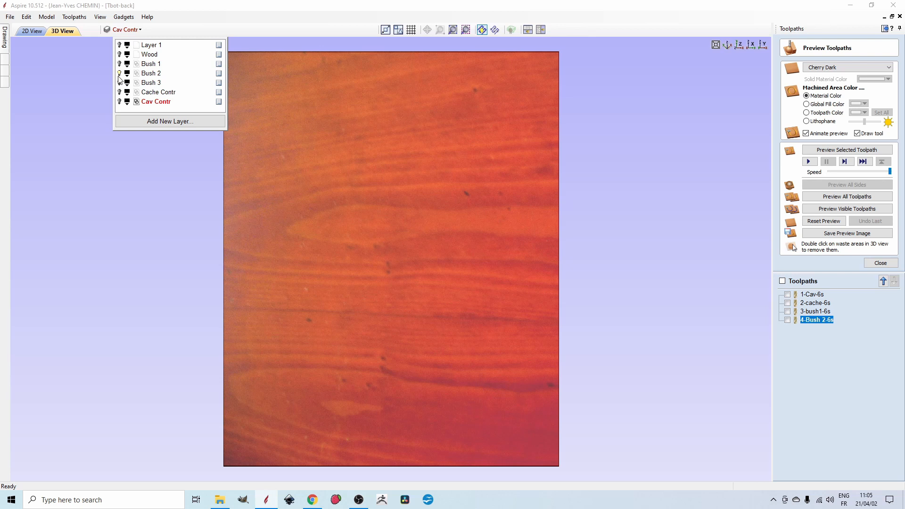
left_click(151, 83)
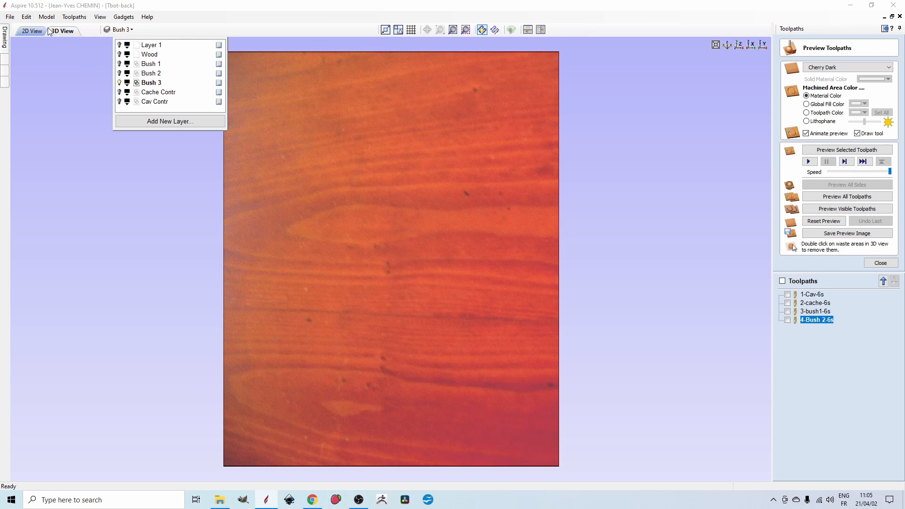
left_click(32, 31)
left_click_drag(359, 347, 534, 395)
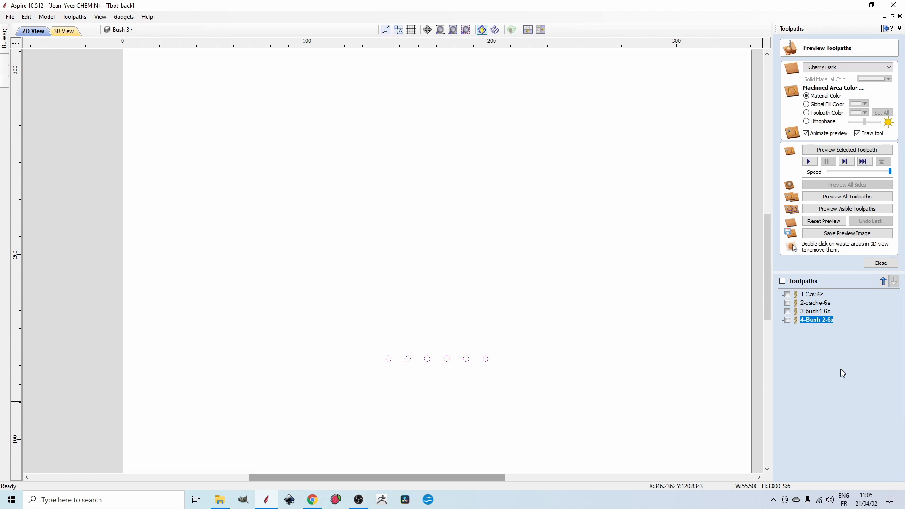
Start a drilling toolpath for the six Bush 3 circles with a 42.5 mm cut depth and the metric 3 mm drill.
left_click(881, 263)
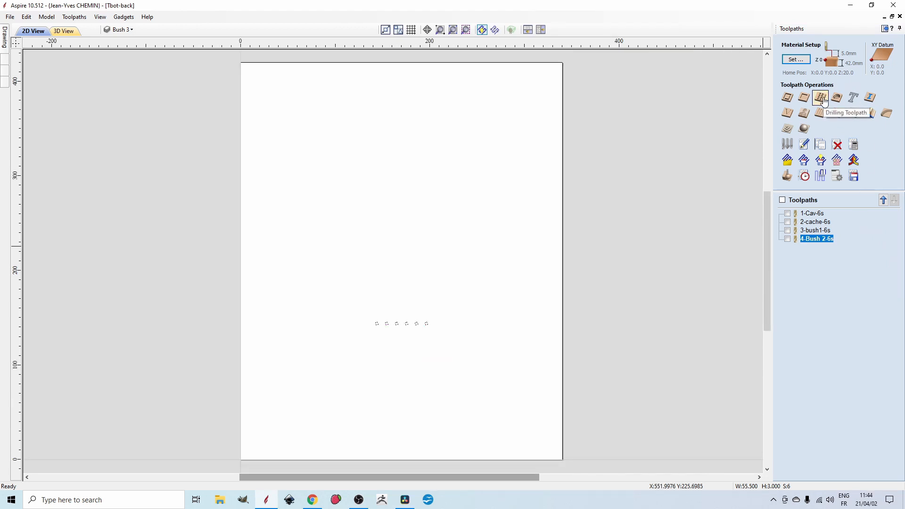
left_click(821, 98)
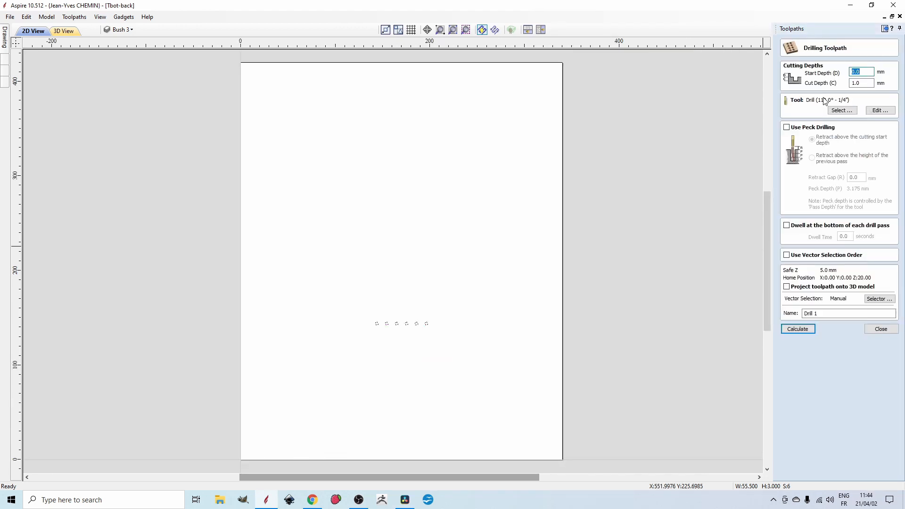
left_click(862, 82)
type("42.5")
left_click(842, 111)
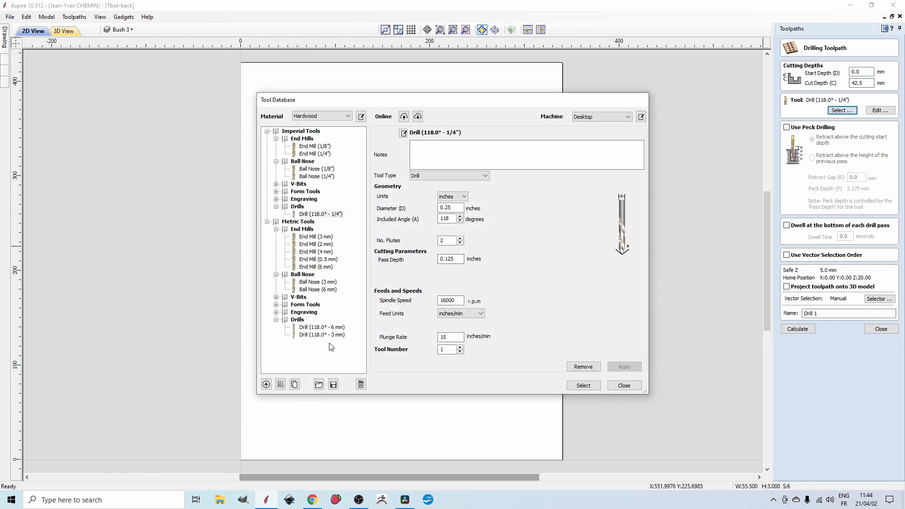
left_click(332, 335)
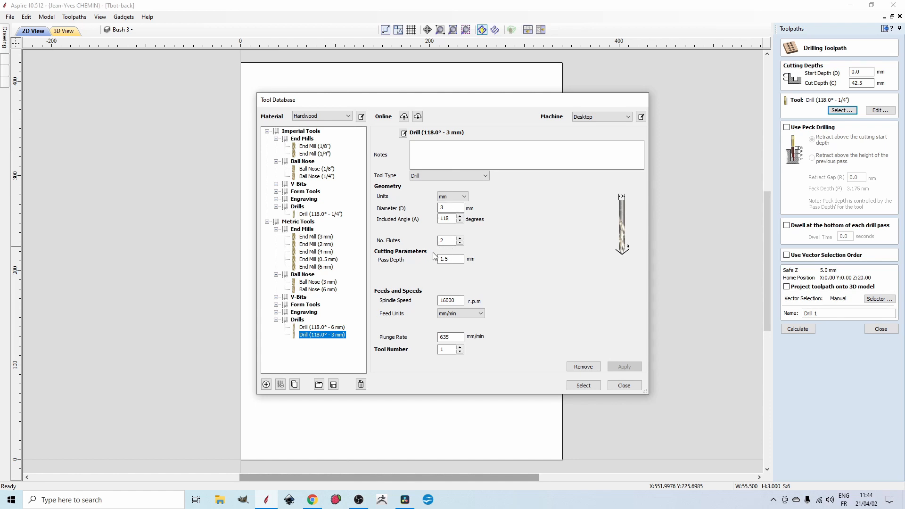
left_click(583, 385)
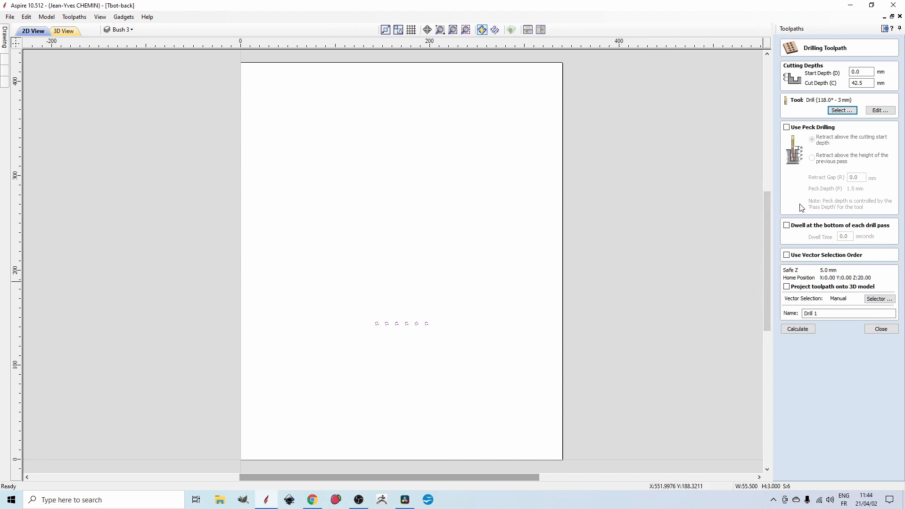
Enable peck drilling, name the toolpath 5-Bush3-3drill and calculate it, accepting the cut through the material.
left_click(787, 127)
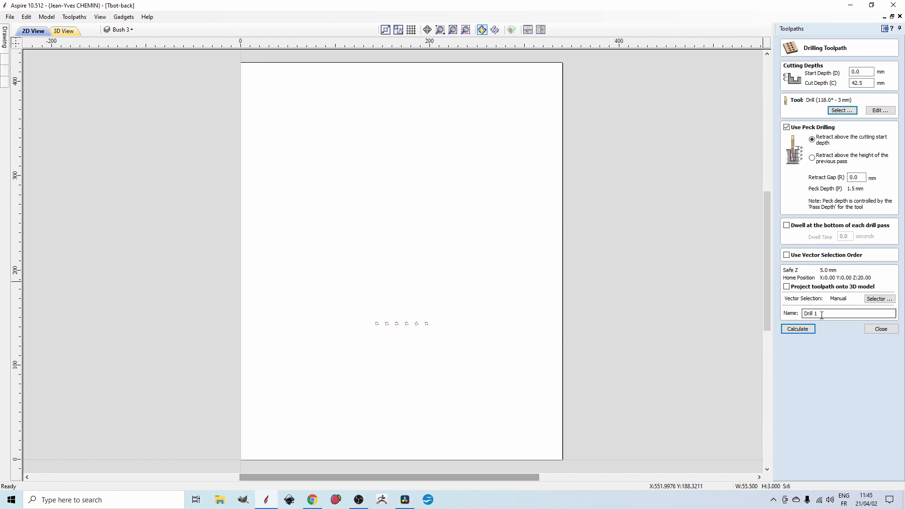
left_click_drag(822, 313, 785, 311)
type("5-Bush3-3d")
left_click(807, 329)
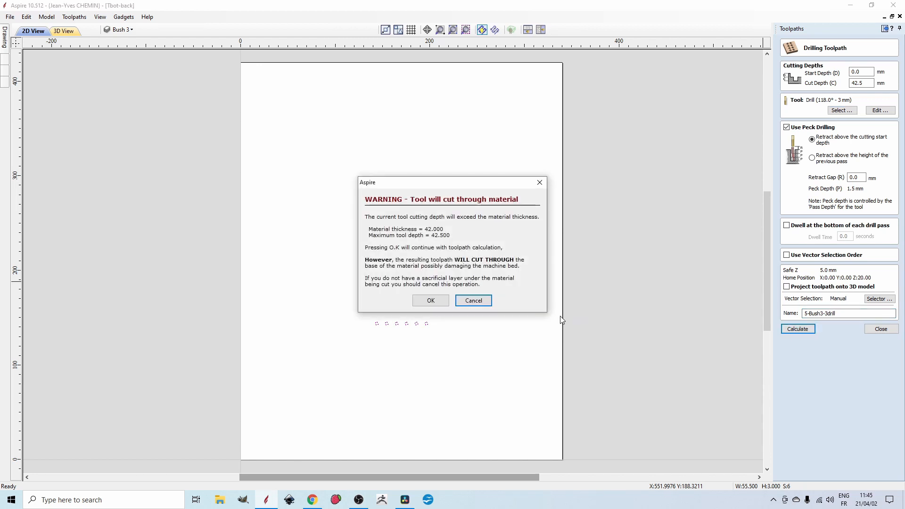
left_click(430, 300)
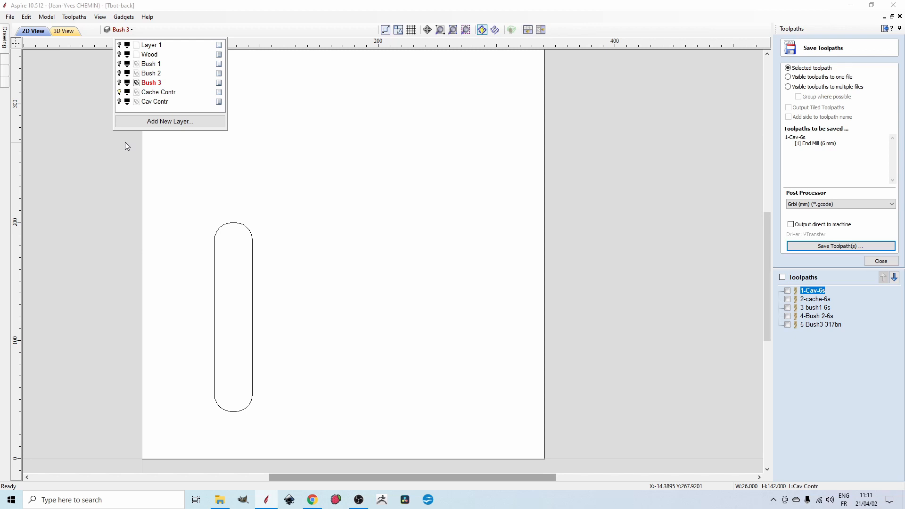
Move the rounded cover outline on the Cache Contr layer towards the board's lower-left corner, centred at about X 34, Y 91 mm.
left_click(126, 142)
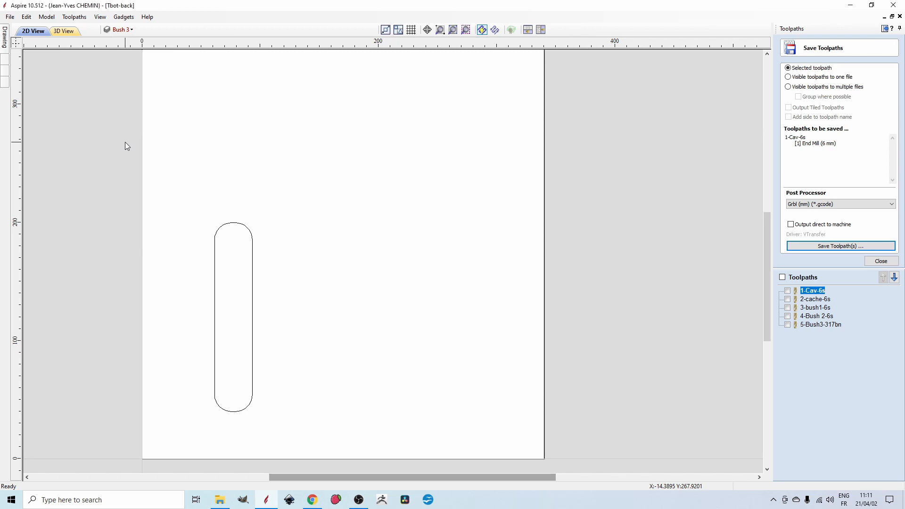
left_click(235, 227)
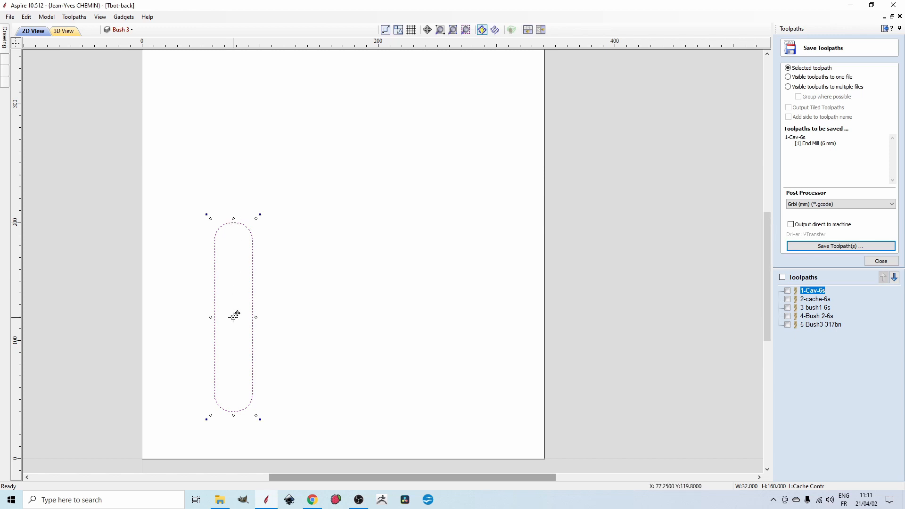
left_click_drag(237, 315, 183, 351)
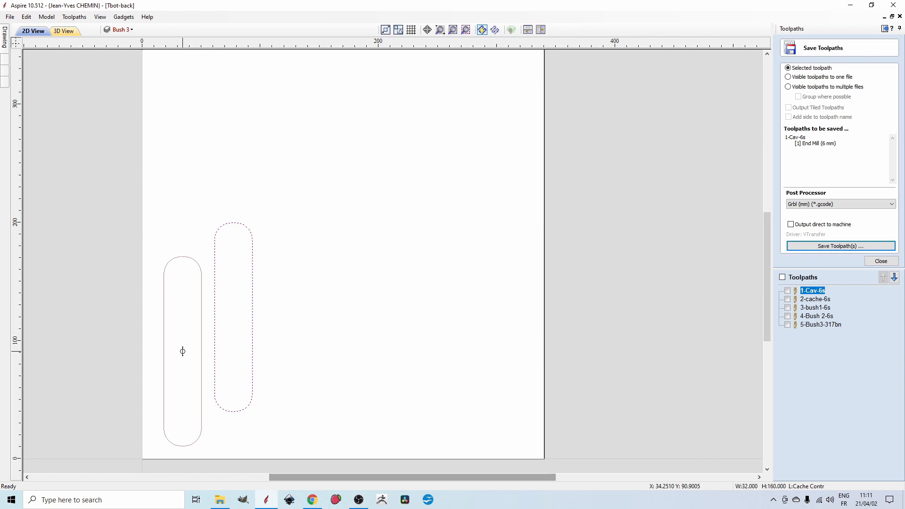
left_click_drag(182, 351, 183, 351)
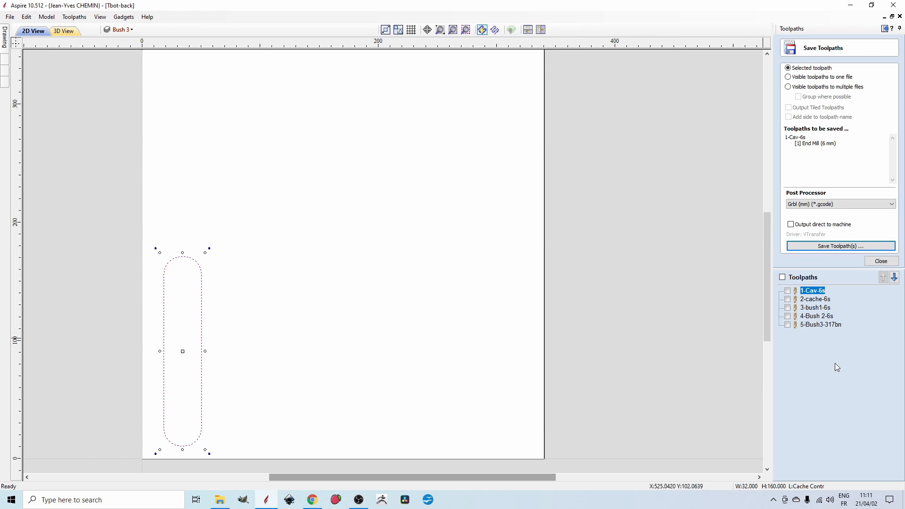
Start a straight male inlay toolpath for the moved cover outline with a 3.5 mm cut depth and the metric 6 mm end mill.
left_click(881, 261)
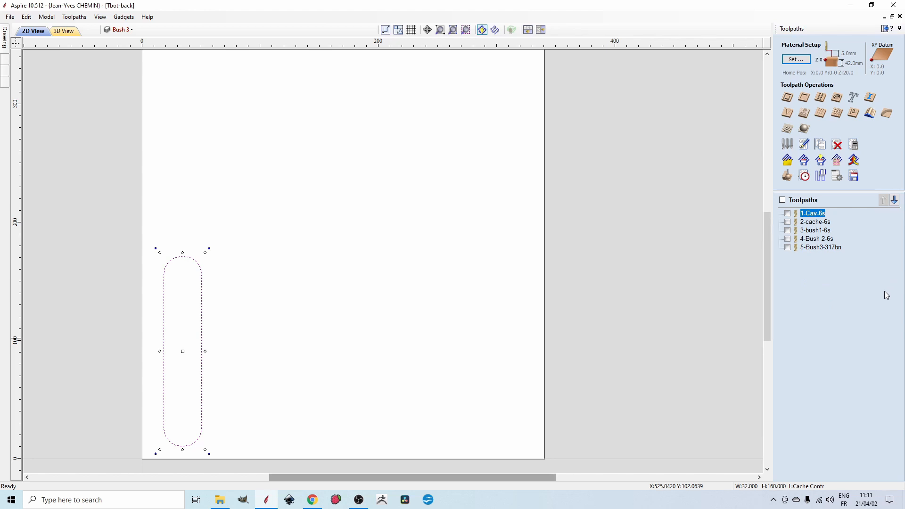
left_click(869, 97)
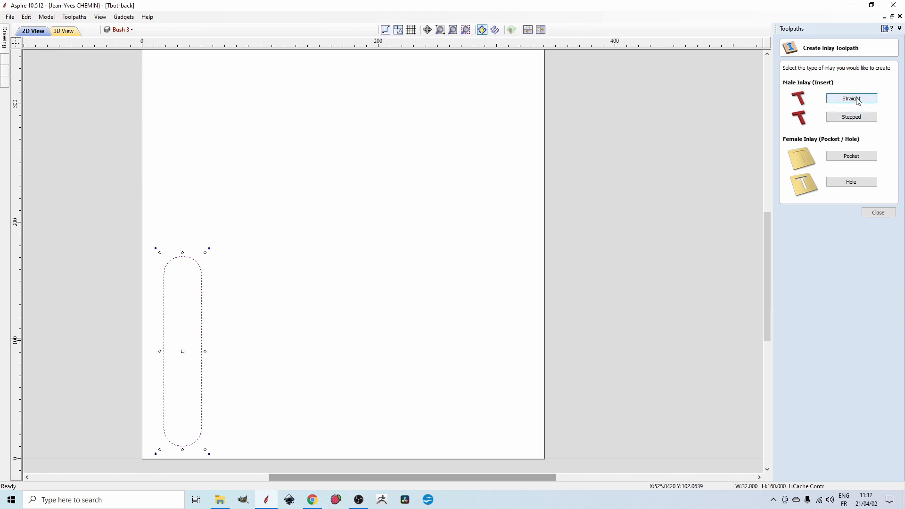
left_click(851, 98)
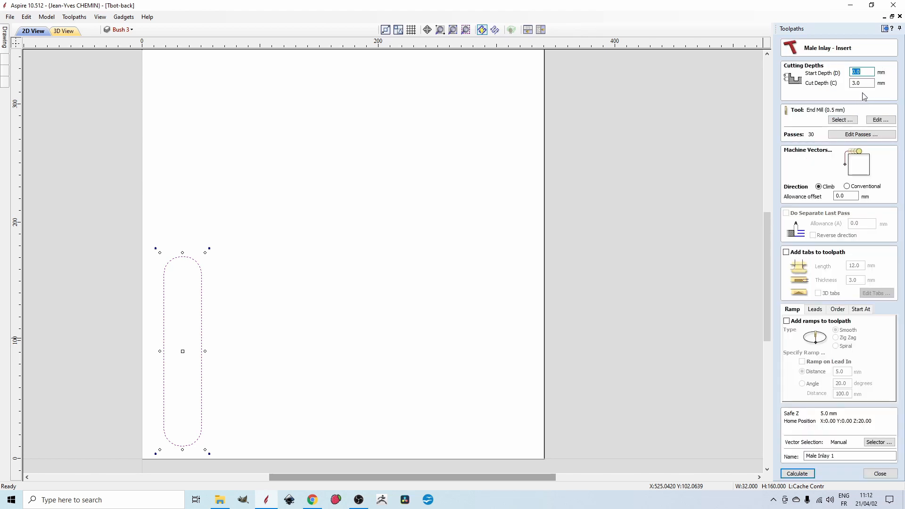
left_click_drag(857, 83, 863, 83)
type("5")
left_click(843, 121)
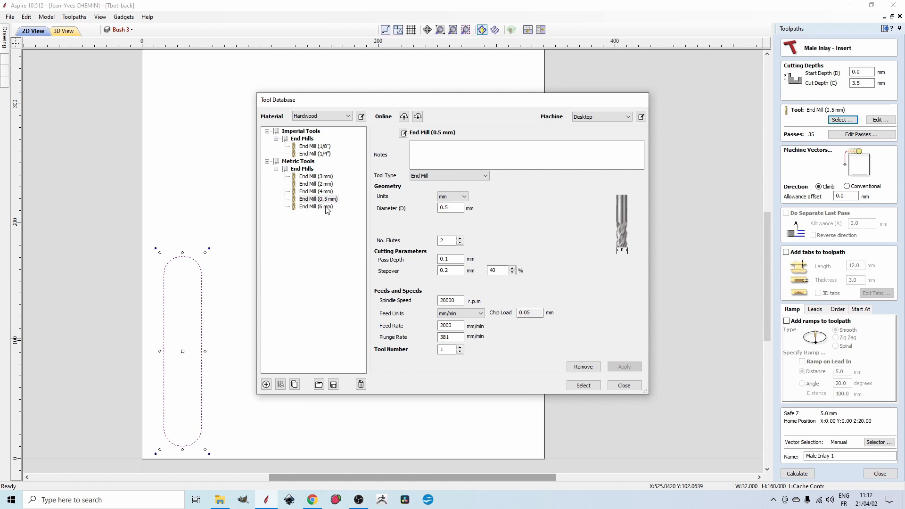
left_click(328, 208)
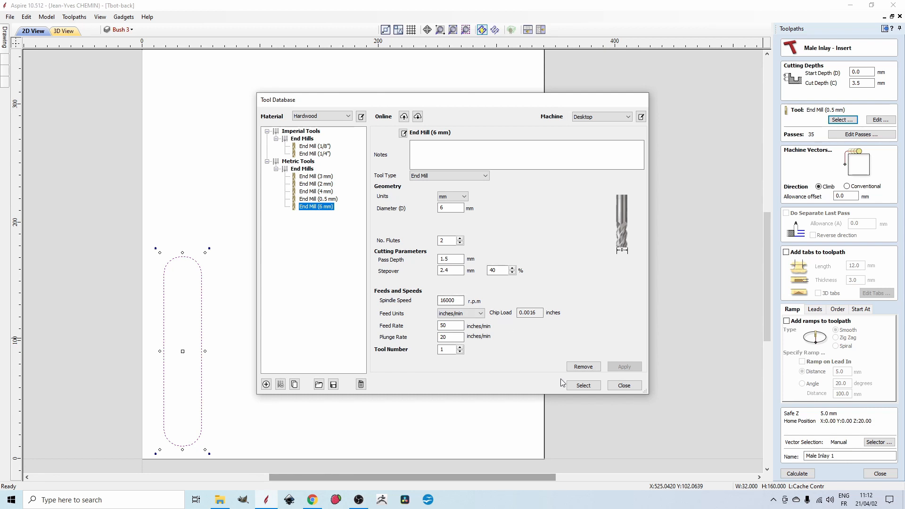
left_click(584, 386)
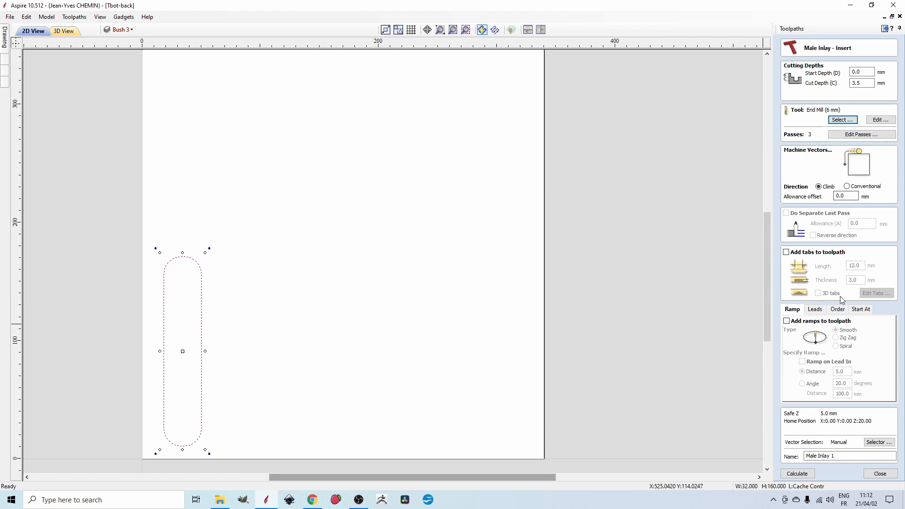
Name the male inlay toolpath Cache Controle and calculate it.
left_click(837, 456)
triple_click(837, 456)
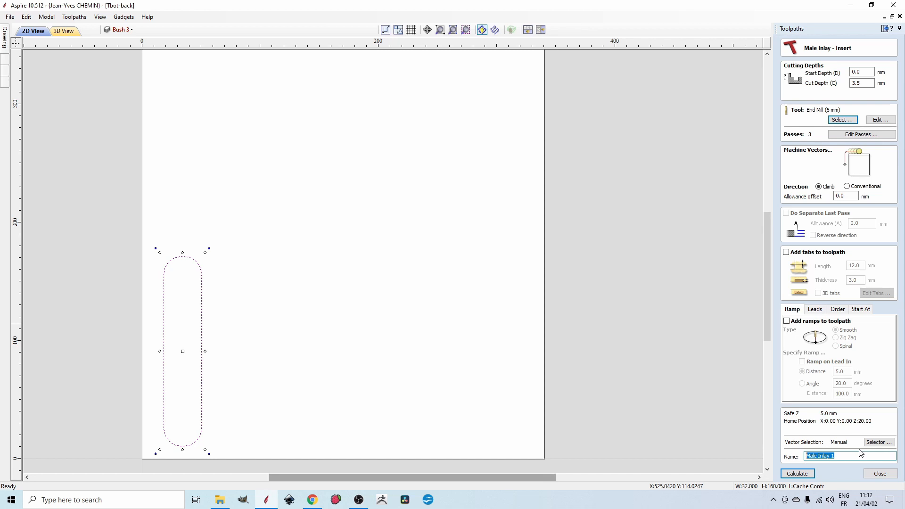
type("Cache Controle")
left_click(807, 474)
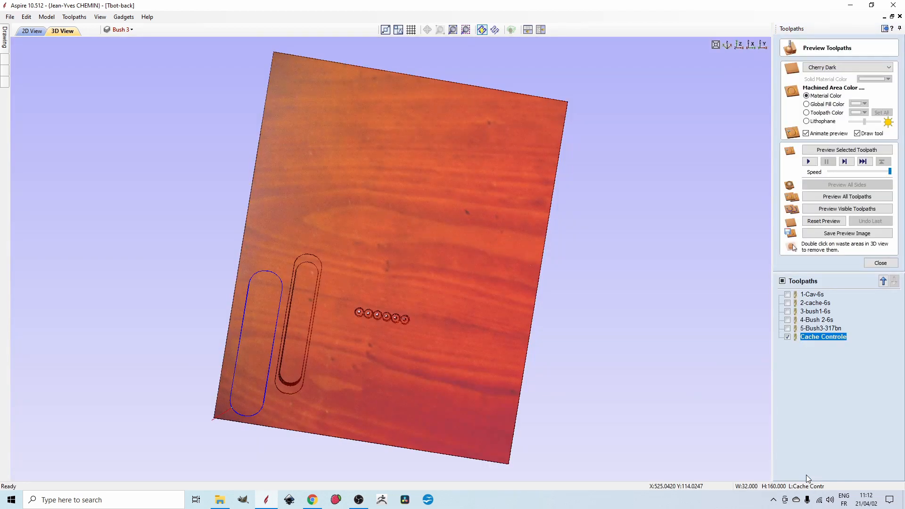